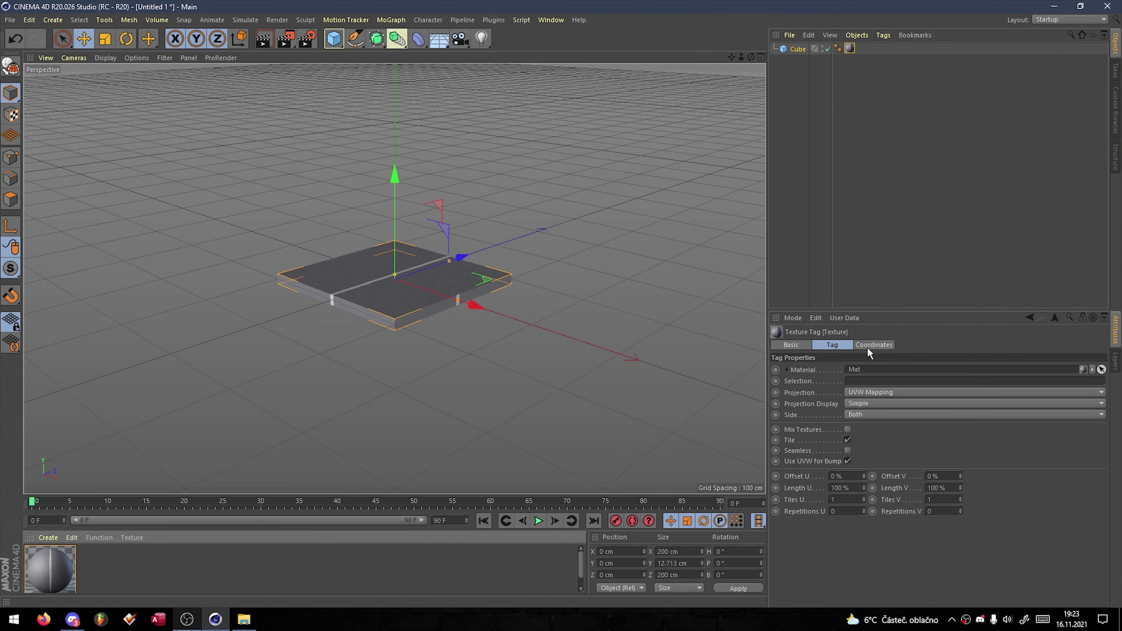
- Add a second default cube on top of the flat road slab
left_click(809, 345)
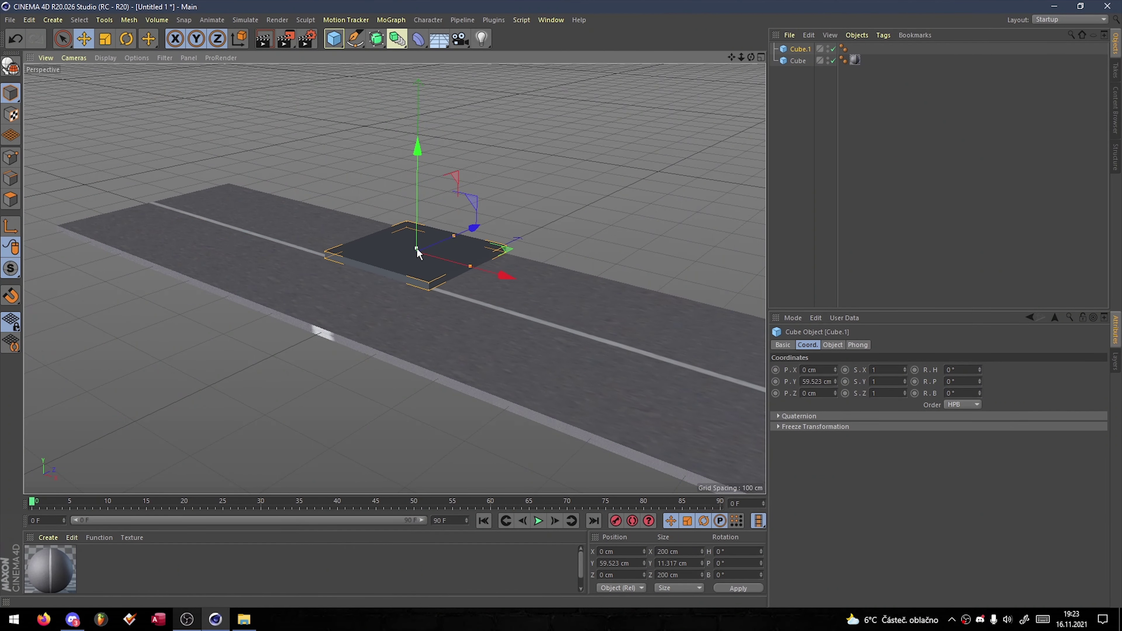
- Move the new cube to the road's edge as a kerb and create a new material for it
left_click_drag(417, 252, 536, 207)
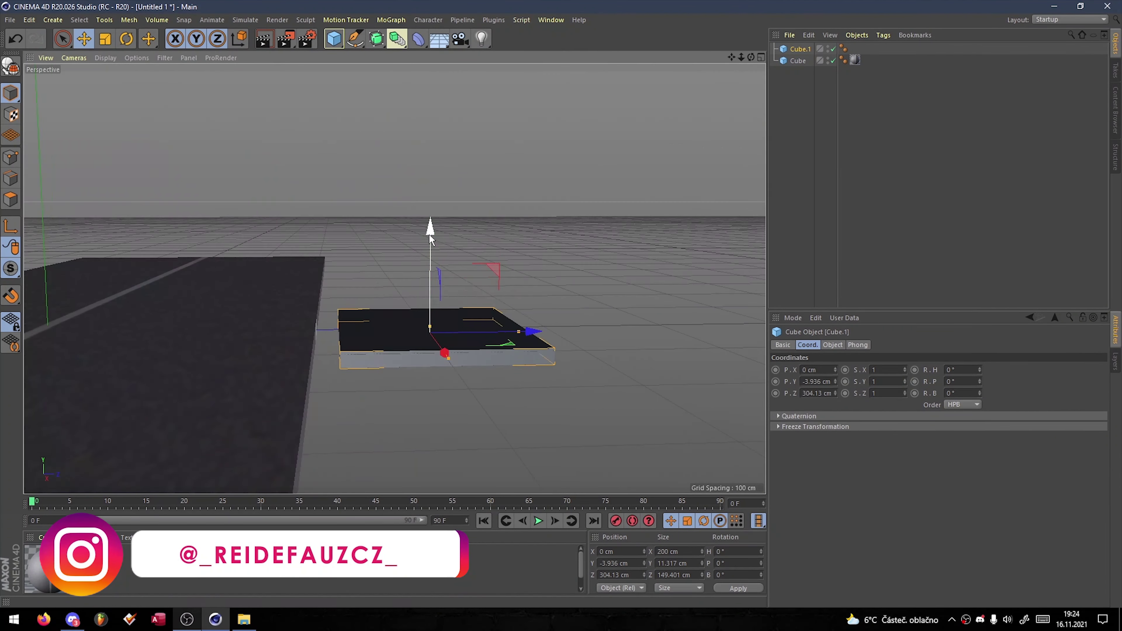
left_click_drag(439, 377, 445, 298, "alt")
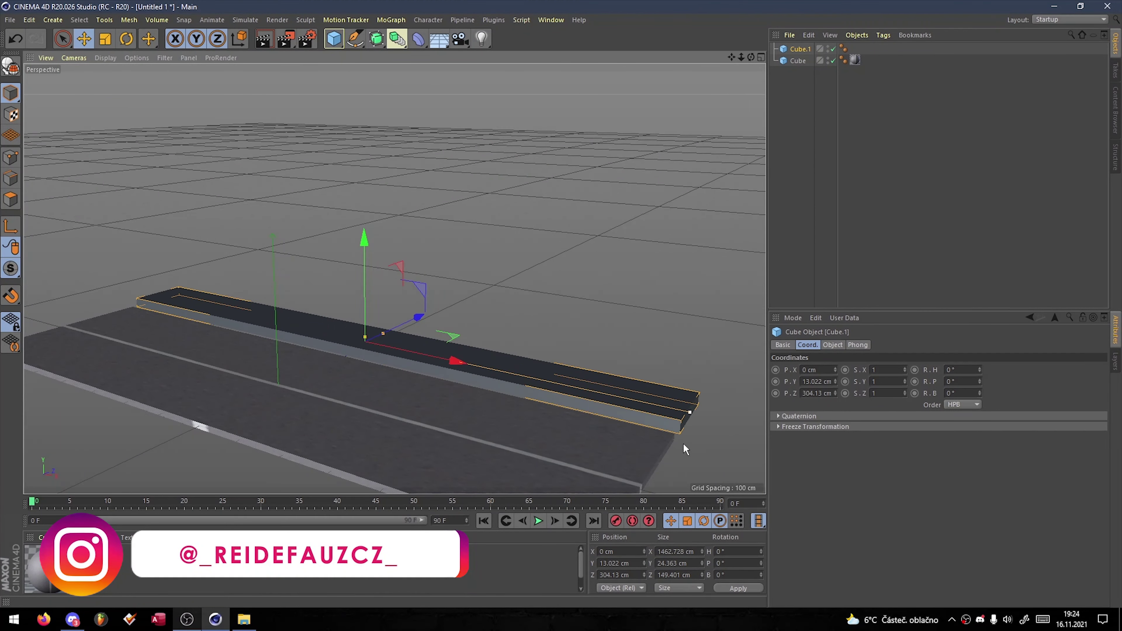
left_click(273, 329)
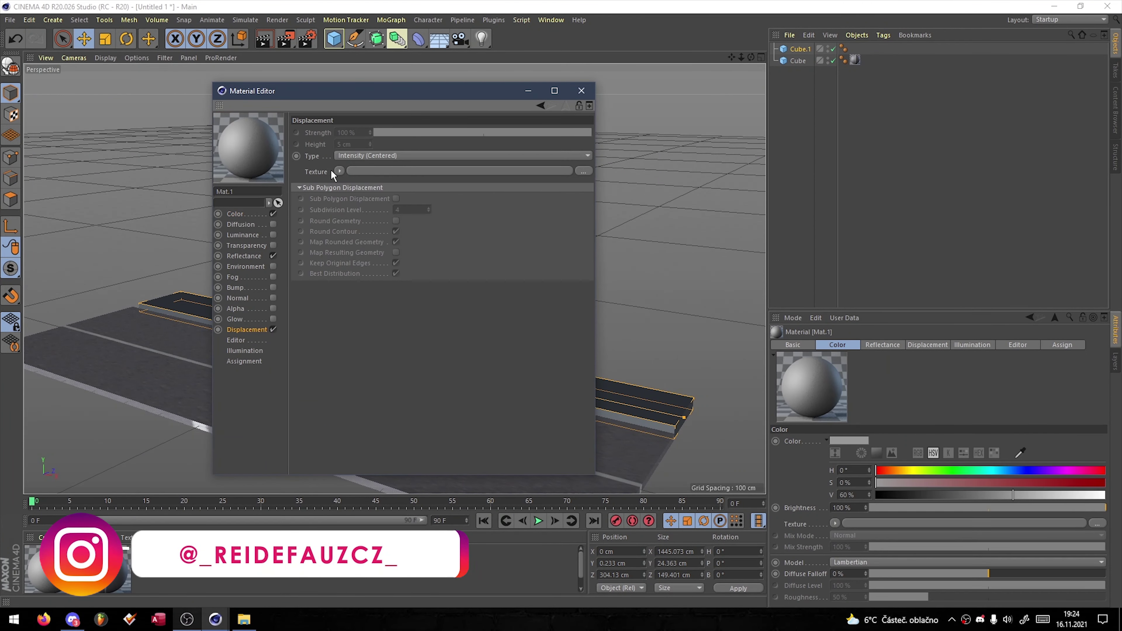
left_click(339, 171)
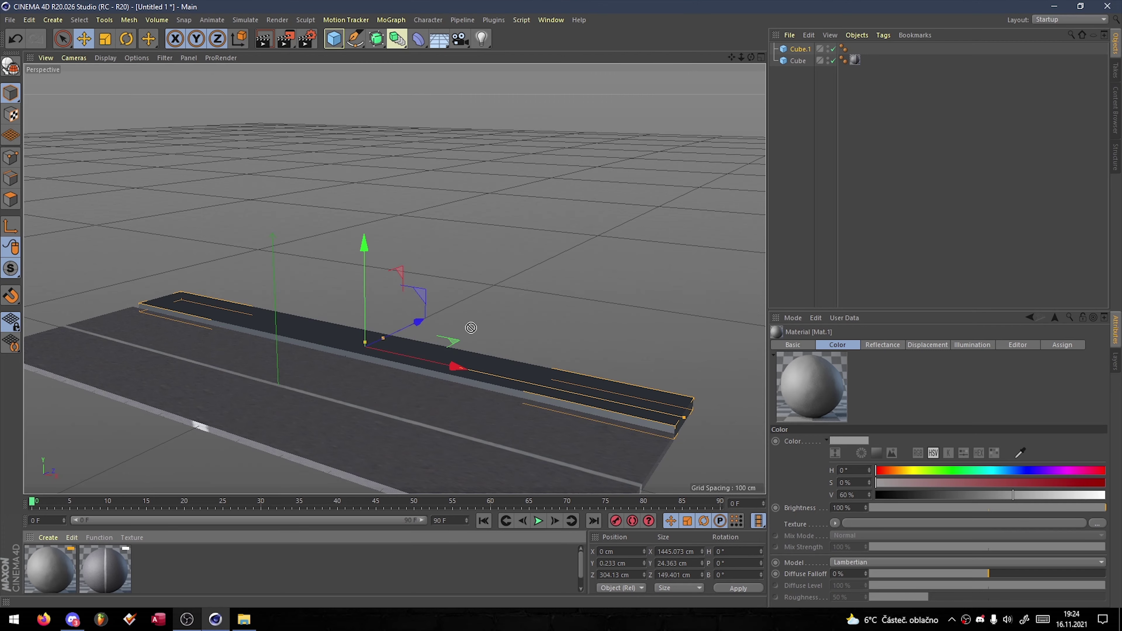
left_click_drag(443, 327, 507, 362, "alt")
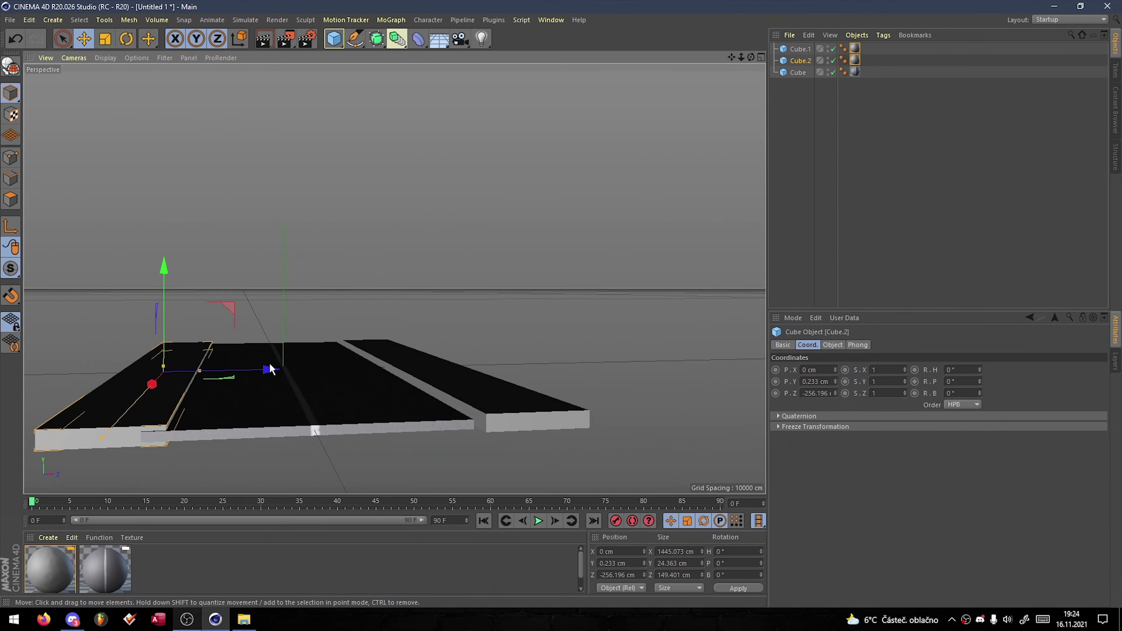
left_click(799, 49)
mouse_move(654, 312)
left_mouse_down("alt")
mouse_move(384, 354)
mouse_move(596, 216)
left_mouse_up("alt")
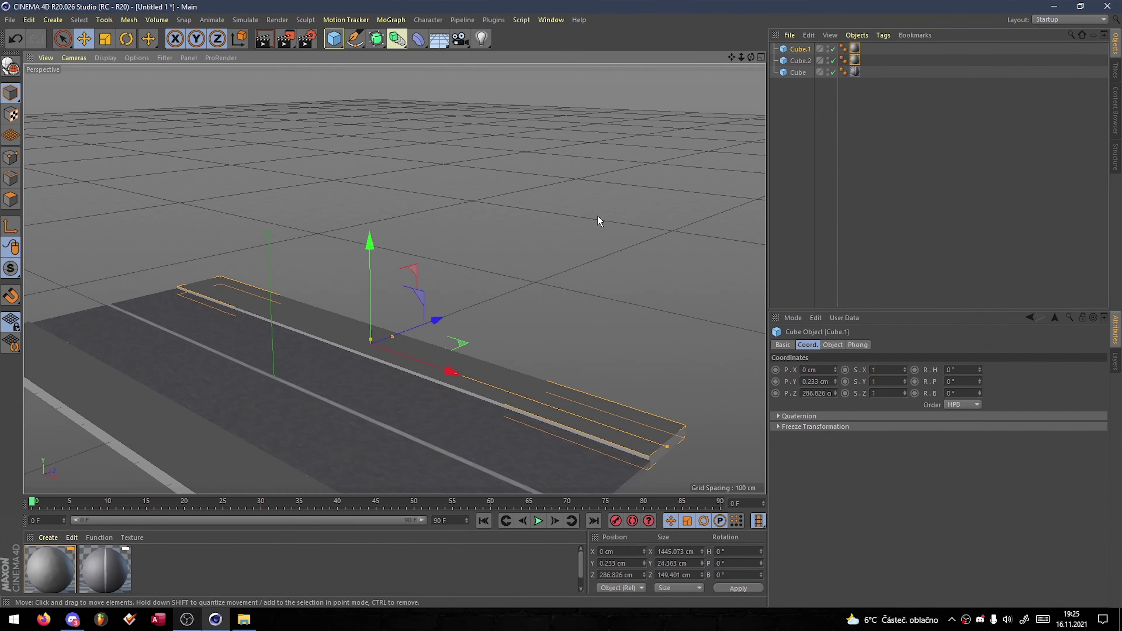
left_click(798, 73)
key("ctrl+a")
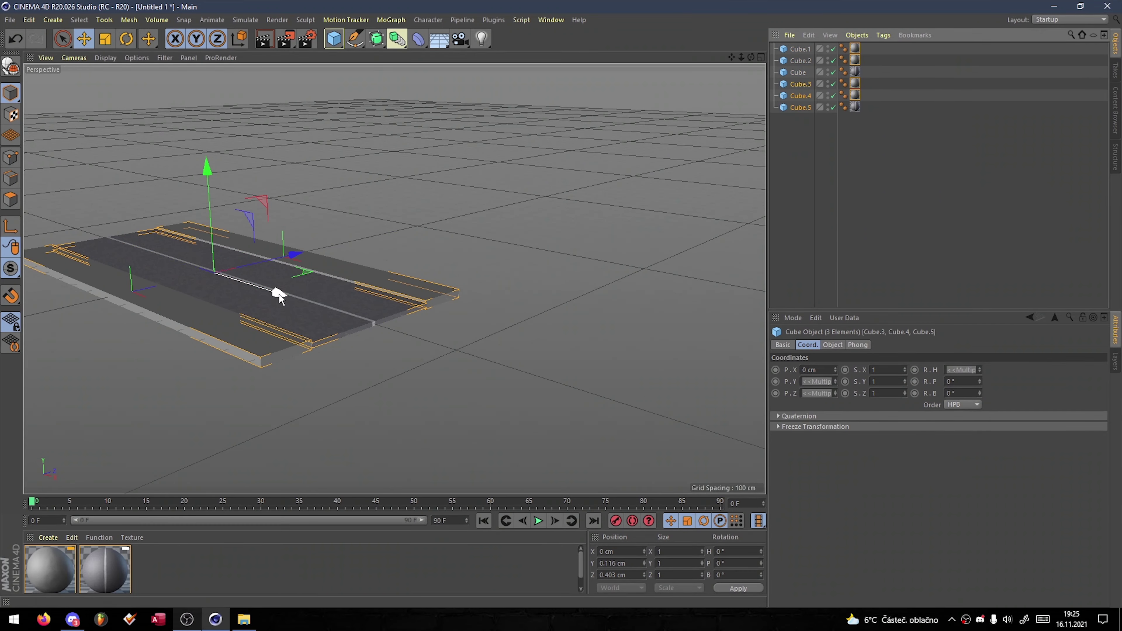
mouse_move(278, 296)
left_mouse_down("alt")
mouse_move(356, 333)
mouse_move(531, 221)
left_mouse_up("alt")
- Add a wide, flat ground slab beside the road
left_click(334, 38)
mouse_move(99, 295)
left_mouse_down()
mouse_move(435, 386)
mouse_move(641, 424)
left_mouse_up()
left_click_drag(397, 309, 530, 230, "alt")
mouse_move(354, 247)
left_mouse_down()
mouse_move(354, 210)
mouse_move(514, 213)
mouse_move(571, 166)
mouse_move(393, 274)
mouse_move(554, 214)
mouse_move(579, 230)
mouse_move(582, 217)
left_mouse_up()
left_click_drag(665, 329, 658, 330)
mouse_move(658, 329)
left_mouse_down("alt")
mouse_move(619, 345)
mouse_move(638, 353)
left_mouse_up("alt")
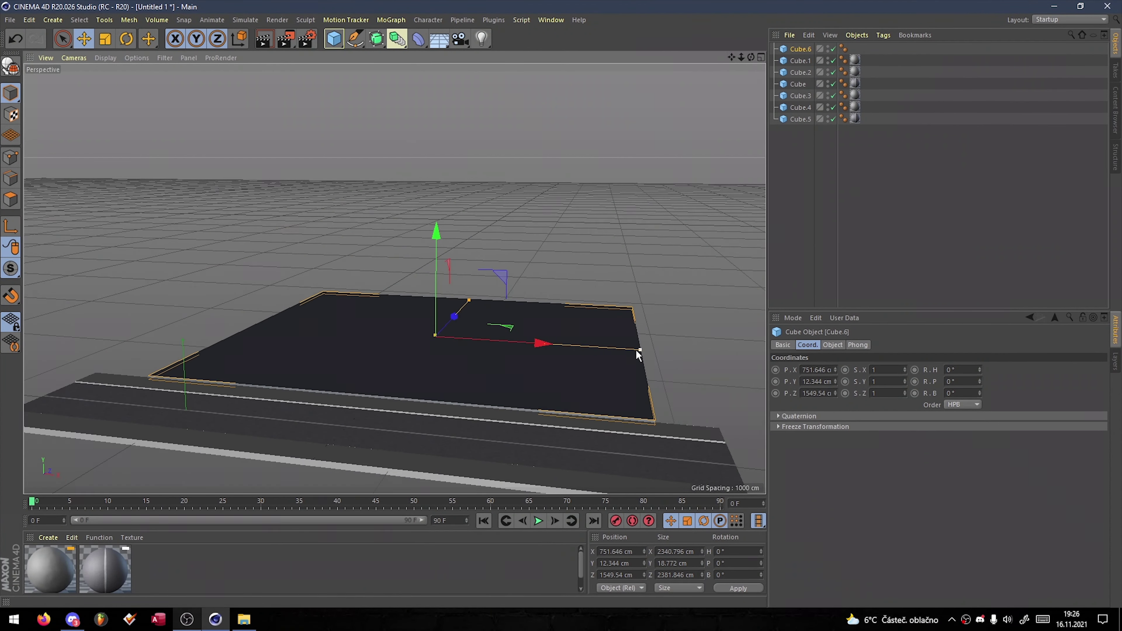
- Add a long cube raised above the ground slab as a building wall block
left_click(339, 43)
left_click(442, 55)
scroll(325, 406, "up", 5)
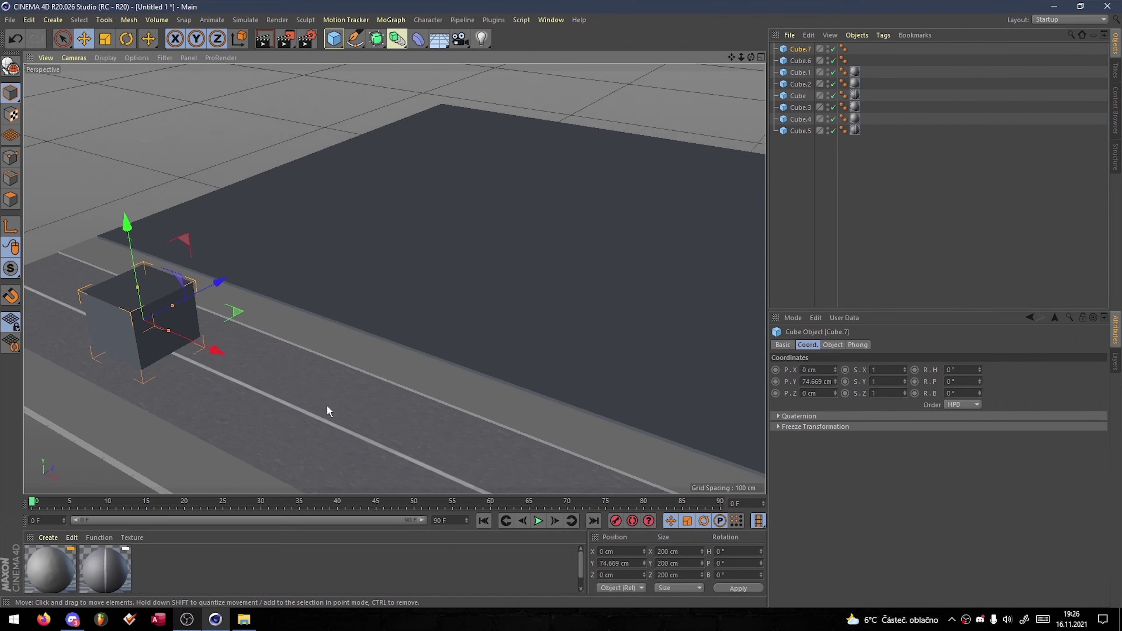
left_click_drag(326, 406, 533, 253, "alt")
scroll(471, 201, "up", 3)
left_click_drag(471, 201, 471, 175)
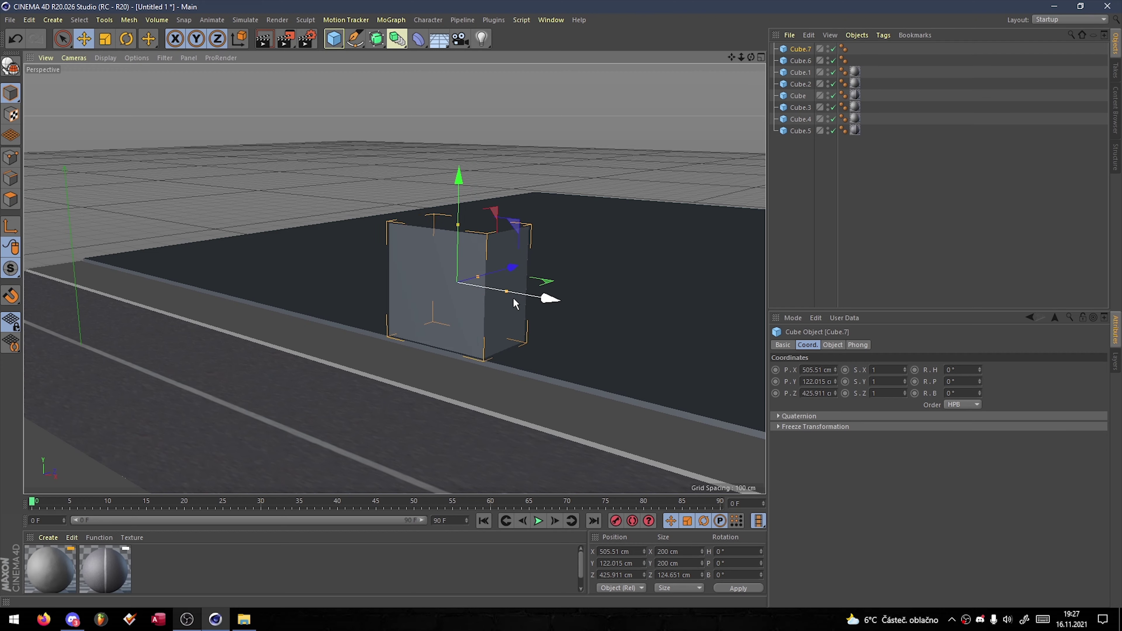
left_click_drag(508, 297, 511, 306)
scroll(496, 345, "up", 2)
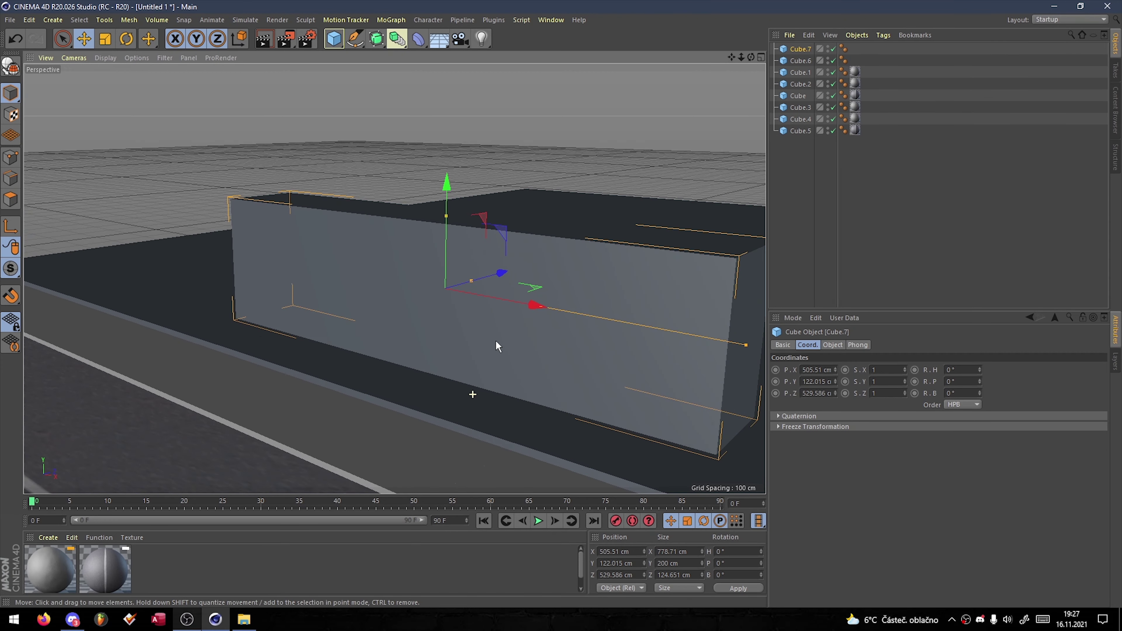
left_click_drag(495, 346, 248, 570, "alt")
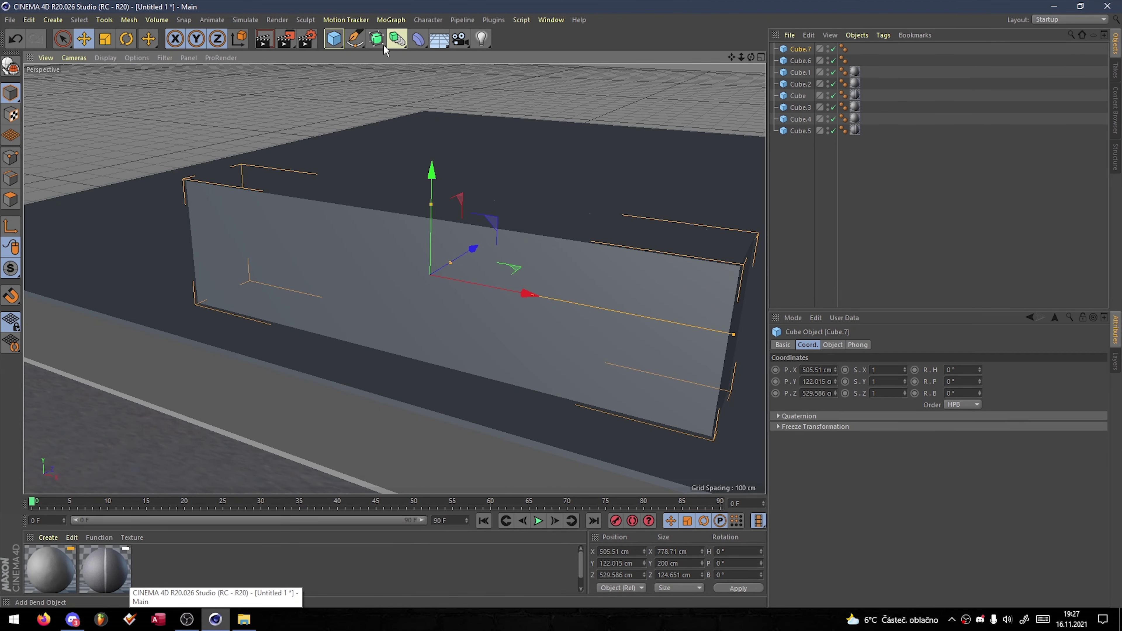
left_click(383, 44)
- Build T-shaped bench legs from a shortened capsule and a tipped copy, duplicated to the other end
left_click(448, 101)
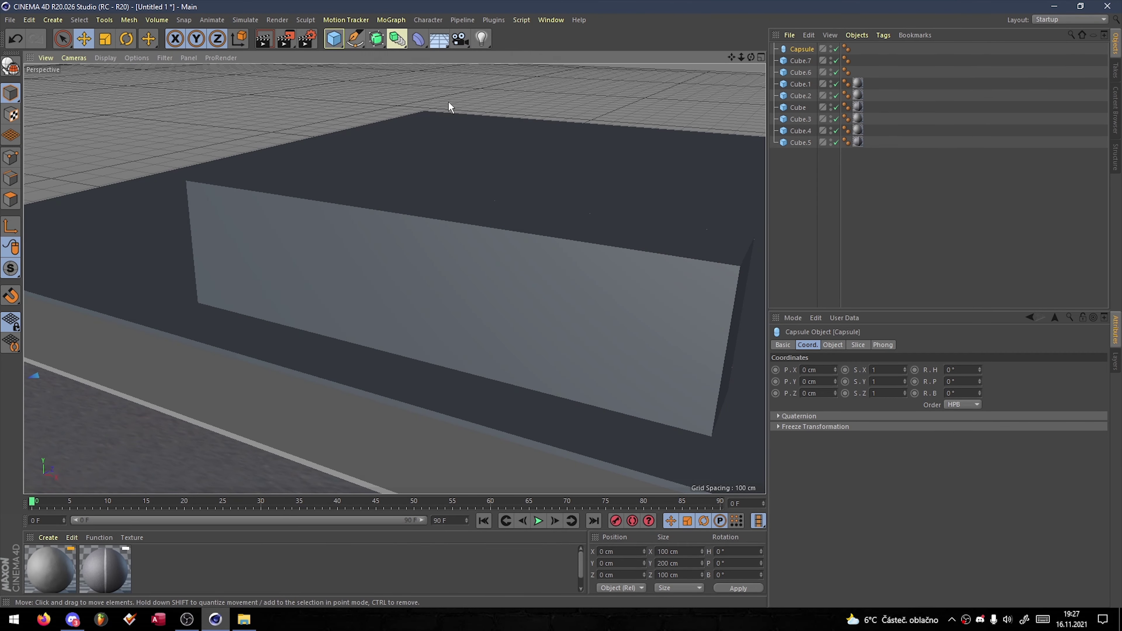
scroll(323, 276, "down", 3)
scroll(223, 328, "up", 3)
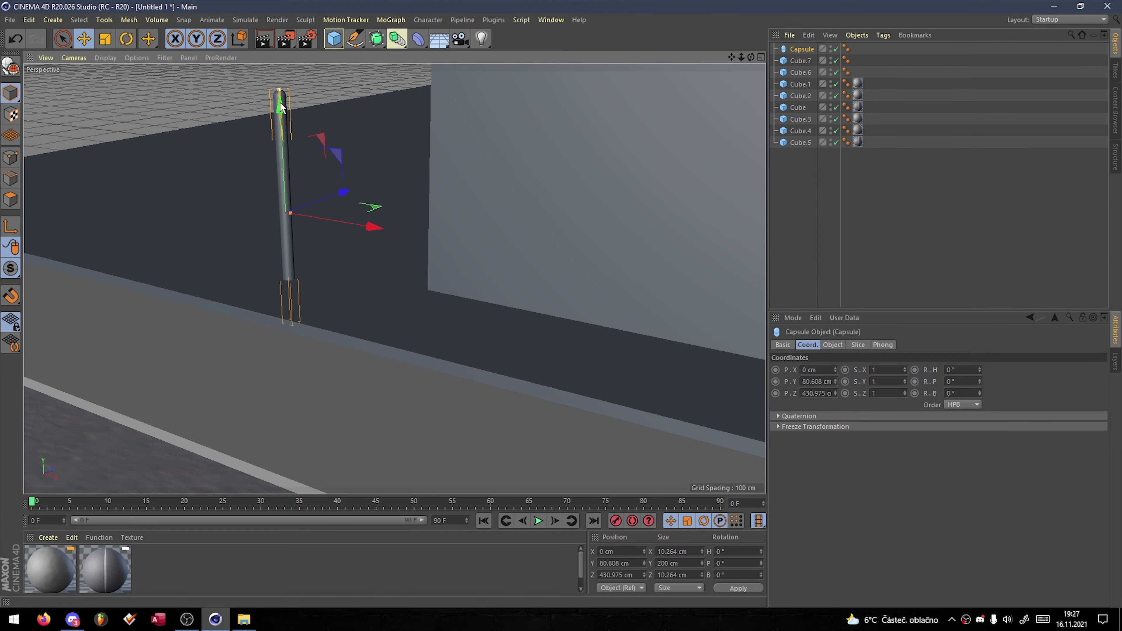
left_click_drag(281, 106, 282, 146)
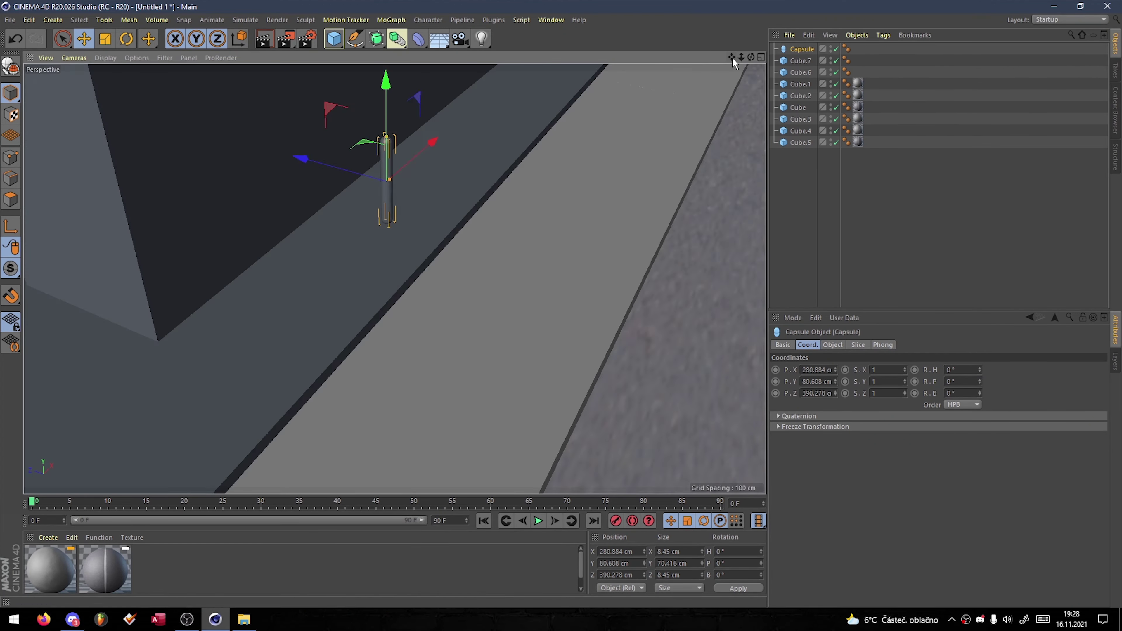
left_click(187, 619)
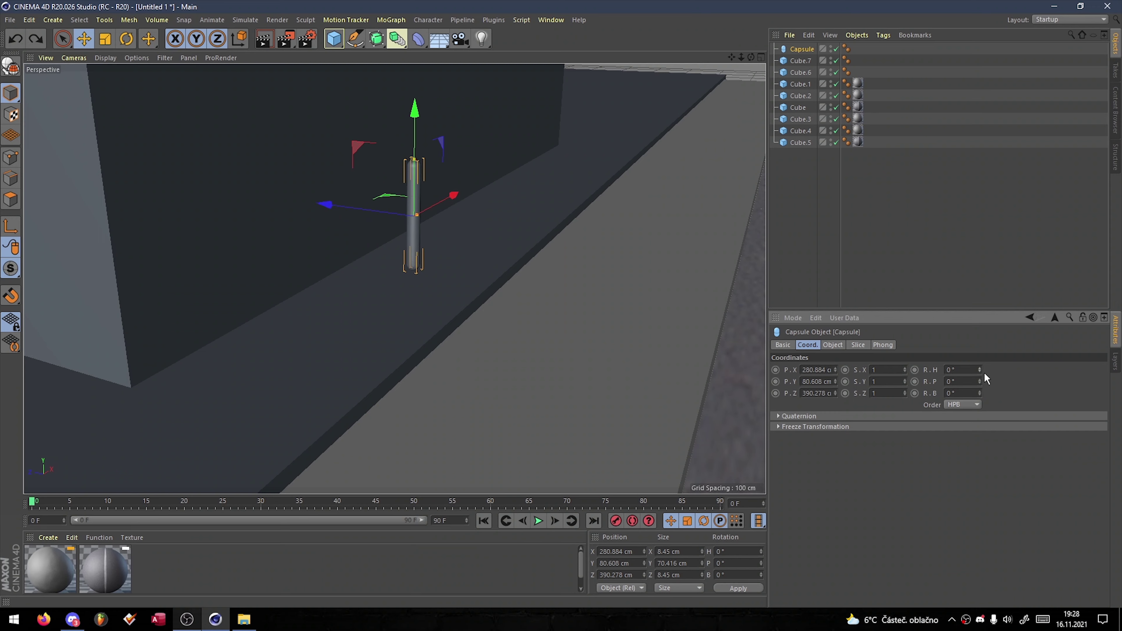
mouse_move(395, 132)
left_mouse_down()
mouse_move(414, 169)
mouse_move(546, 171)
left_mouse_up()
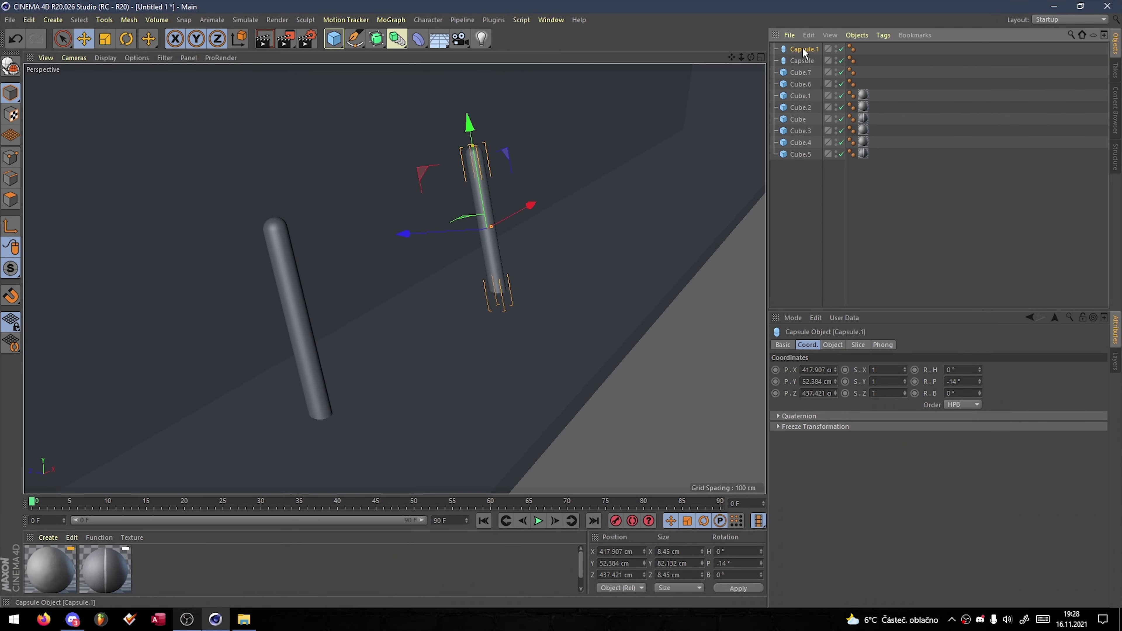
left_click_drag(807, 59, 805, 61, "ctrl")
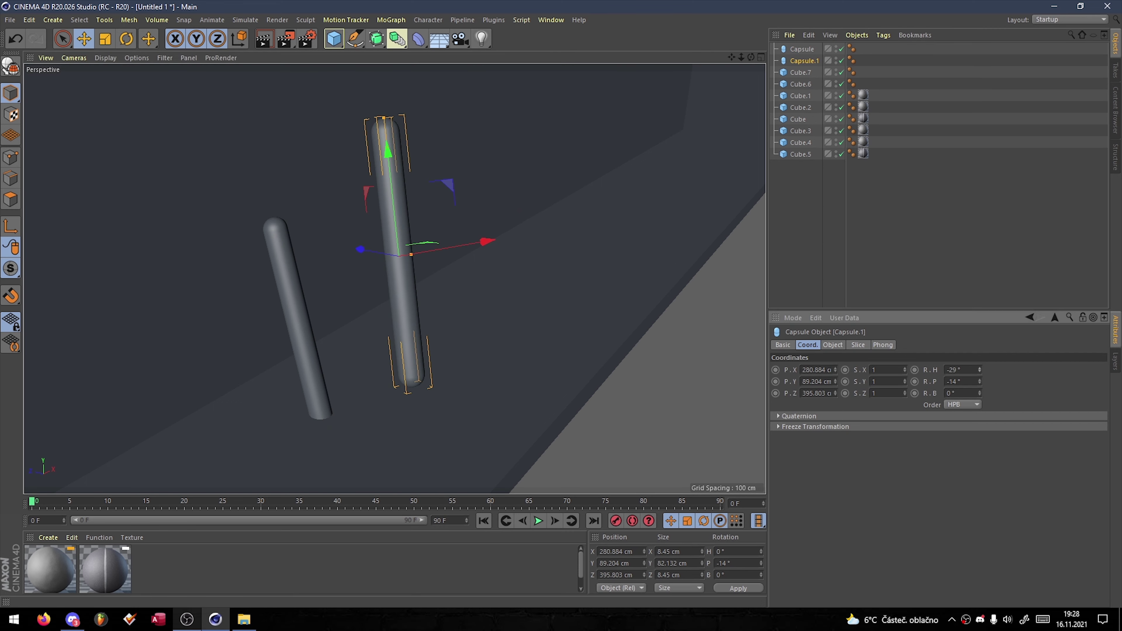
key("ctrl+y")
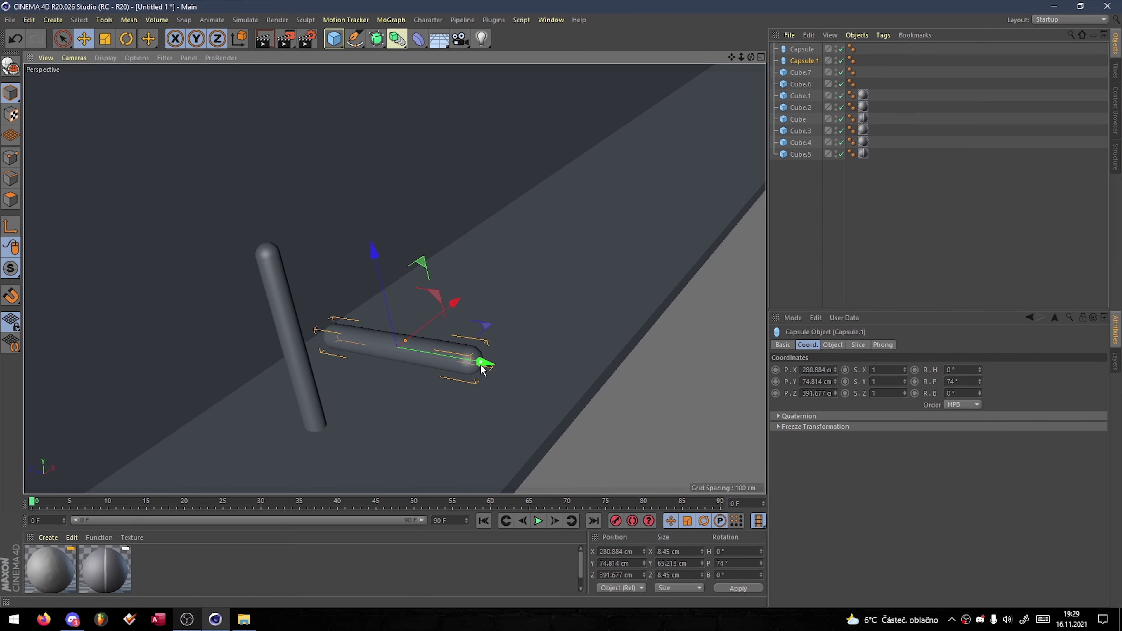
left_click_drag(428, 362, 455, 374)
left_click_drag(540, 378, 535, 261, "ctrl")
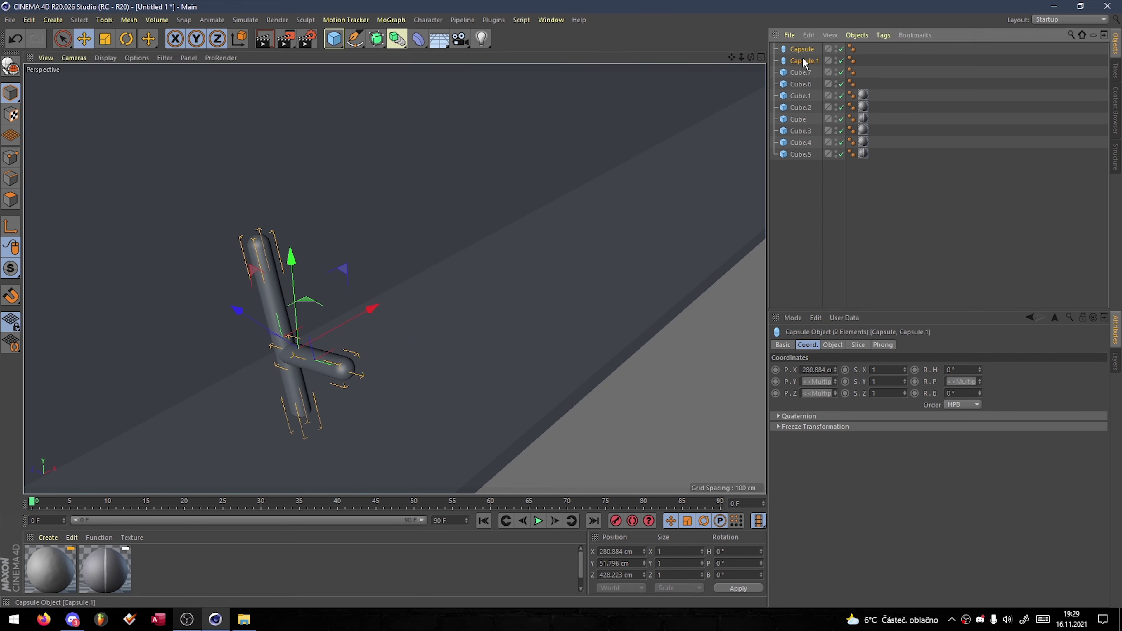
- Add a seat cube over the legs and tilt it to -20°
left_click(853, 253)
left_click(333, 39)
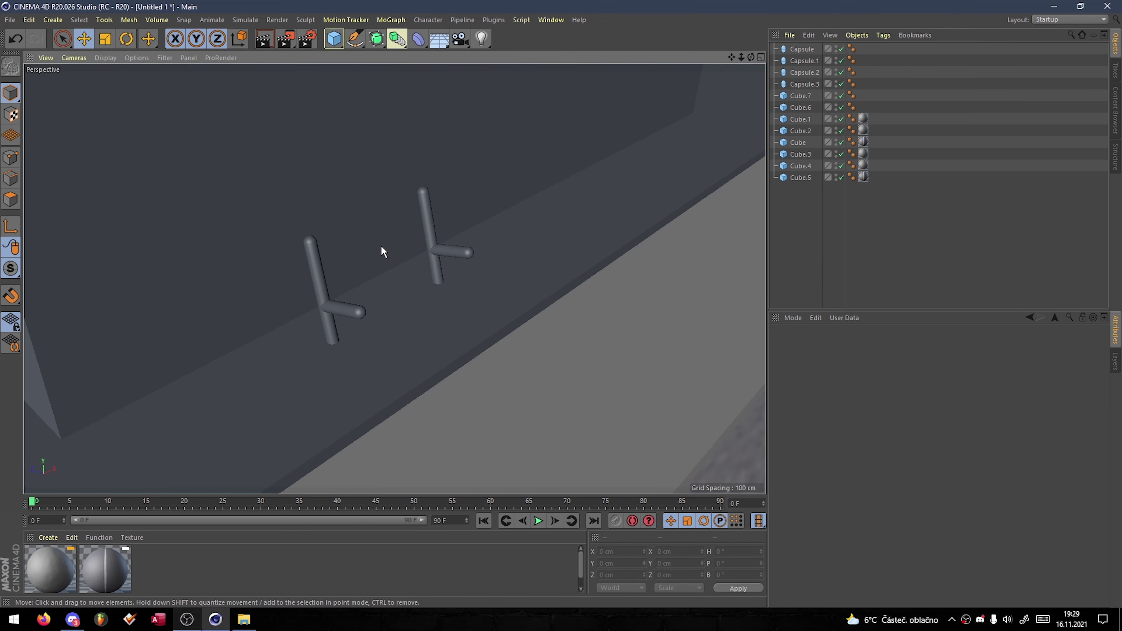
mouse_move(383, 218)
left_mouse_down("alt")
mouse_move(274, 178)
mouse_move(175, 175)
mouse_move(363, 220)
mouse_move(203, 202)
mouse_move(439, 200)
mouse_move(544, 298)
mouse_move(368, 86)
mouse_move(183, 248)
mouse_move(255, 248)
mouse_move(539, 75)
mouse_move(579, 308)
mouse_move(696, 171)
left_mouse_up("alt")
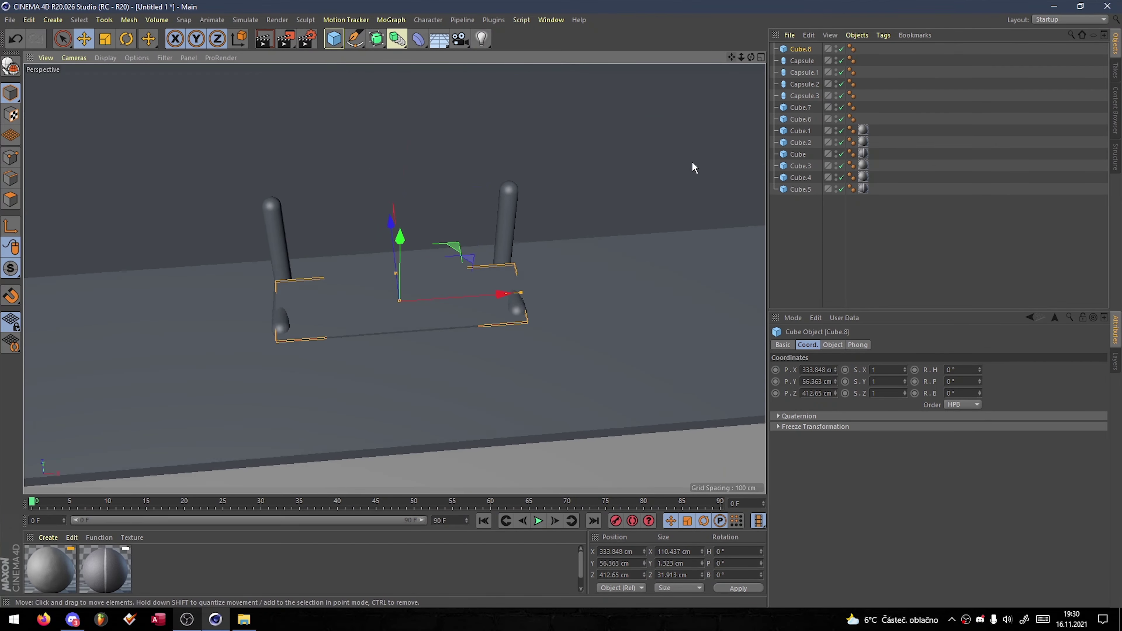
left_click(961, 381)
type("-20")
mouse_move(390, 141)
left_mouse_down("alt")
mouse_move(303, 374)
mouse_move(265, 186)
mouse_move(309, 221)
mouse_move(327, 141)
mouse_move(442, 221)
left_mouse_up("alt")
- Copy the seat, tilt the copy to 74° as the raised backrest, and apply Mat.1 to the ground slab
key("ctrl+c")
key("ctrl+v")
left_click(972, 382)
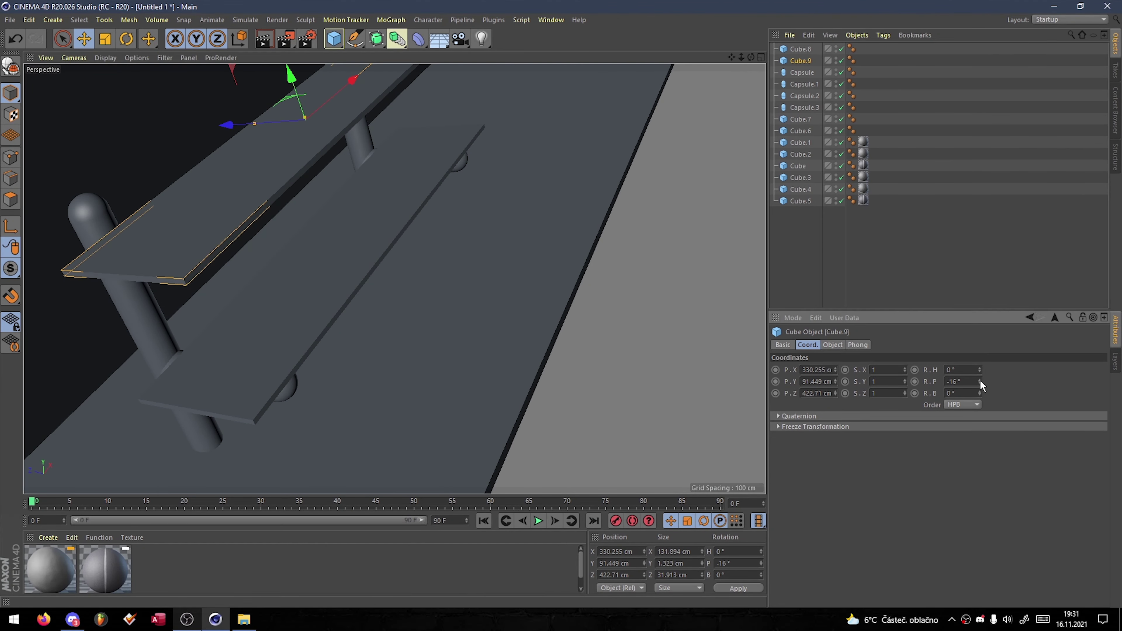
type("74")
key("Return")
mouse_move(400, 260)
left_mouse_down()
mouse_move(292, 146)
mouse_move(507, 419)
mouse_move(561, 176)
mouse_move(664, 138)
mouse_move(486, 221)
left_mouse_up()
mouse_move(50, 569)
left_mouse_down()
mouse_move(380, 179)
mouse_move(442, 247)
left_mouse_up()
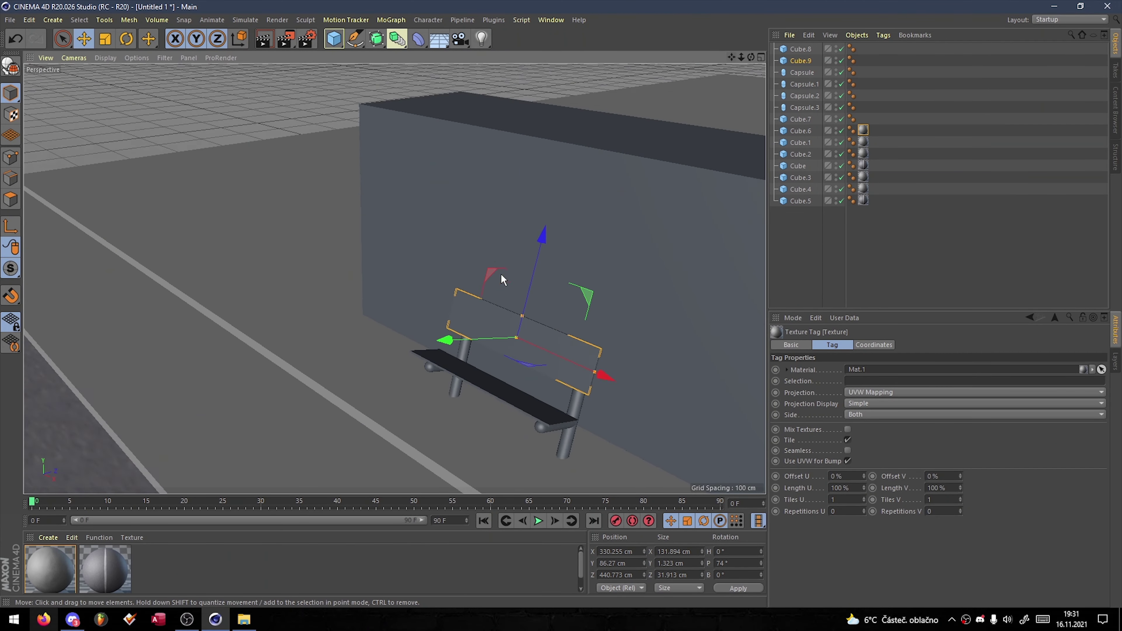
- Load the metal and rust material library from the Content Browser and add a new cube
left_click(1115, 110)
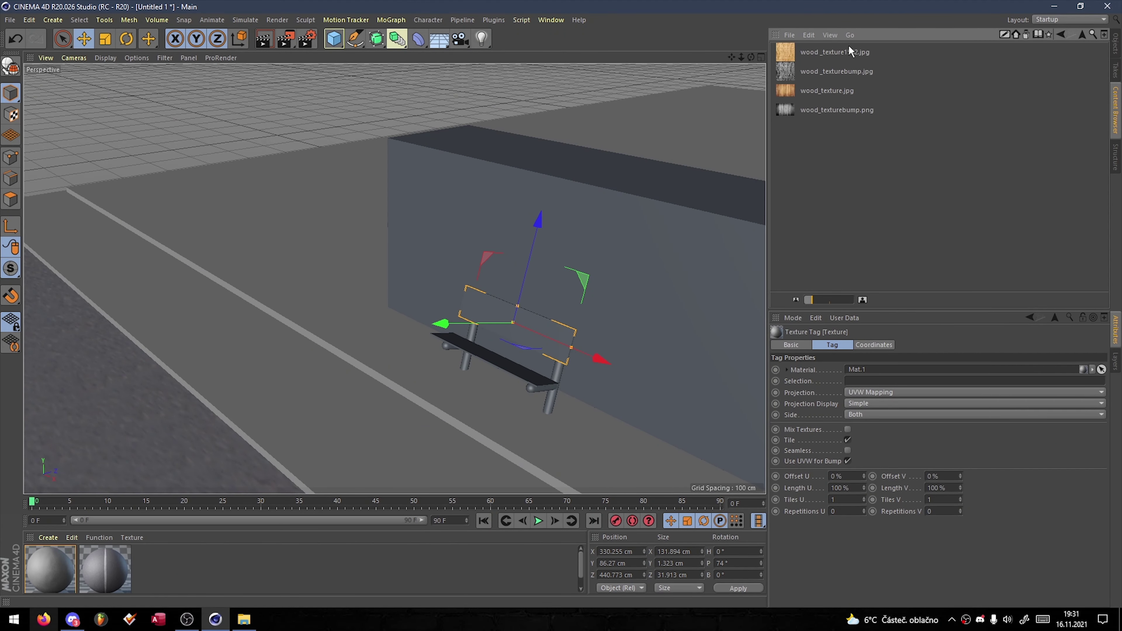
left_click(1081, 37)
double_click(850, 92)
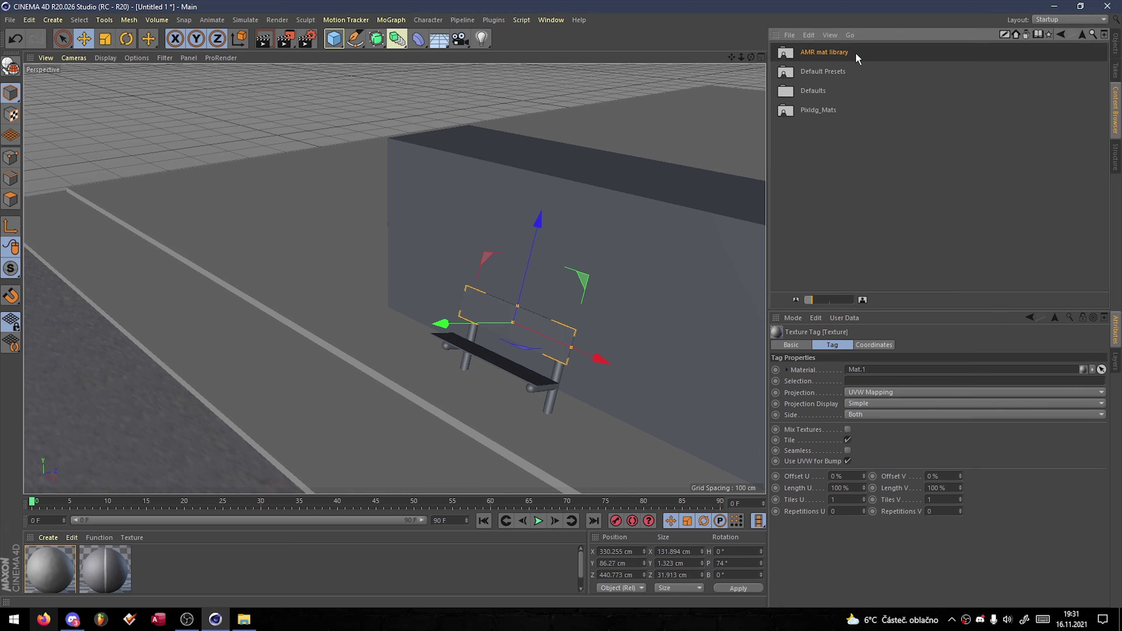
double_click(827, 72)
left_click_drag(785, 78, 472, 327)
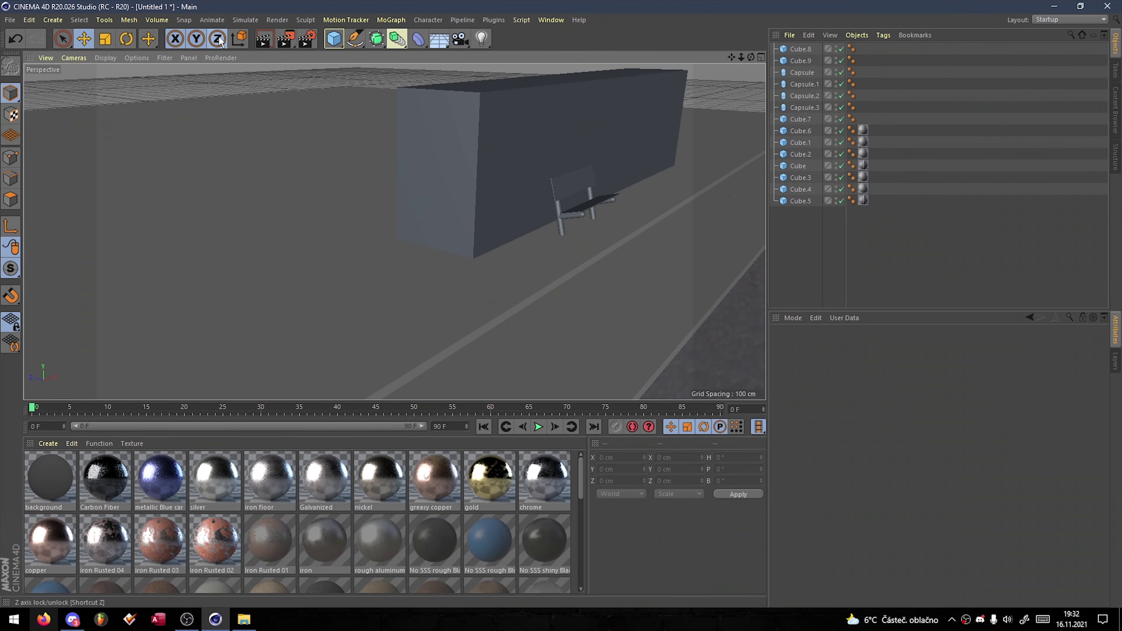
left_click_drag(329, 43, 439, 56)
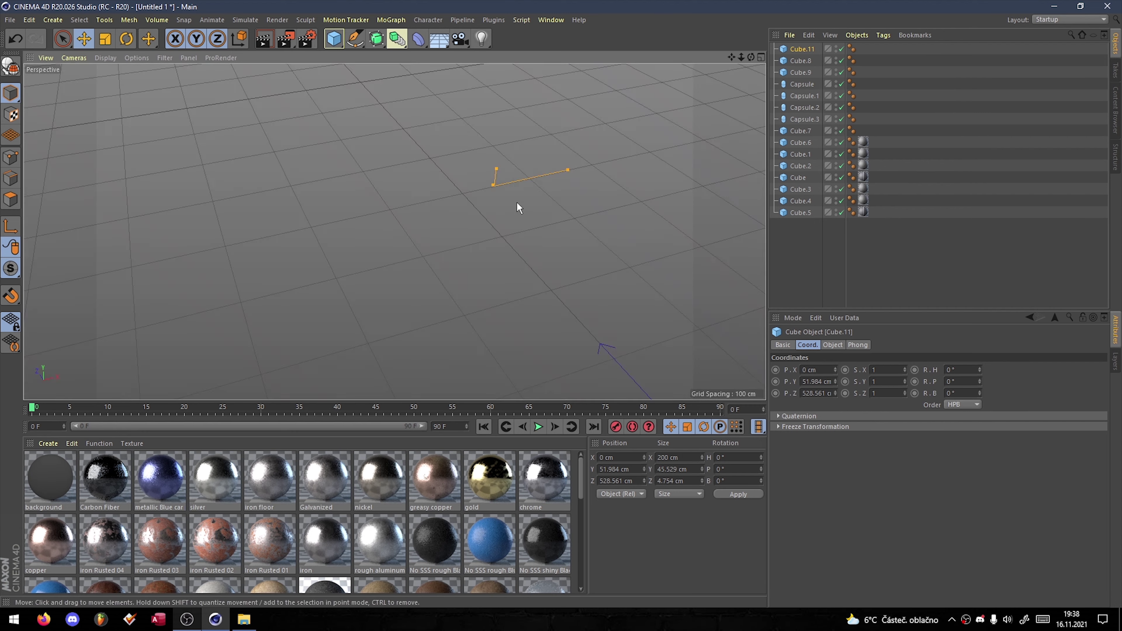
- Stretch the new box into a railing base and line capsule posts along it
left_click_drag(476, 205, 483, 190)
left_click_drag(418, 202, 480, 199)
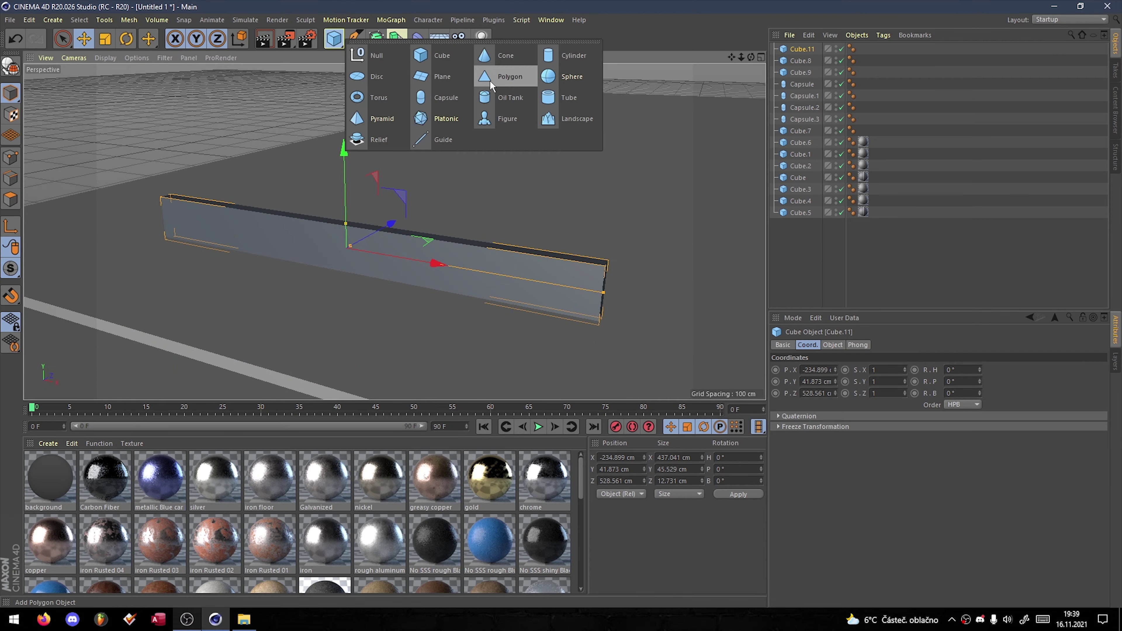
left_click_drag(331, 42, 513, 75)
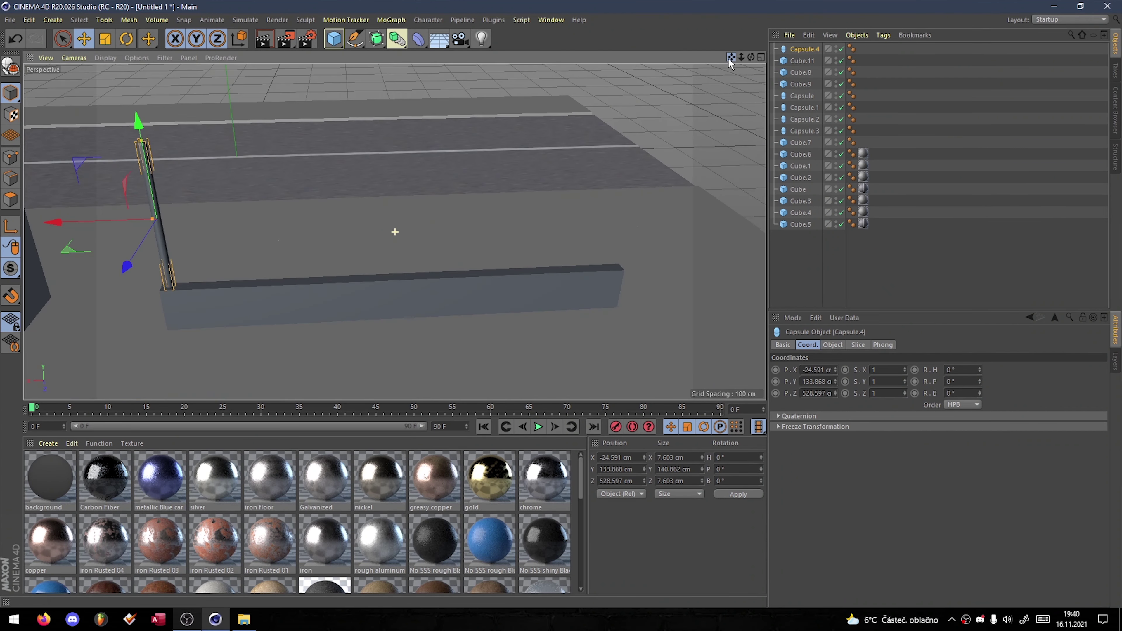
left_click_drag(56, 233, 106, 232, "ctrl")
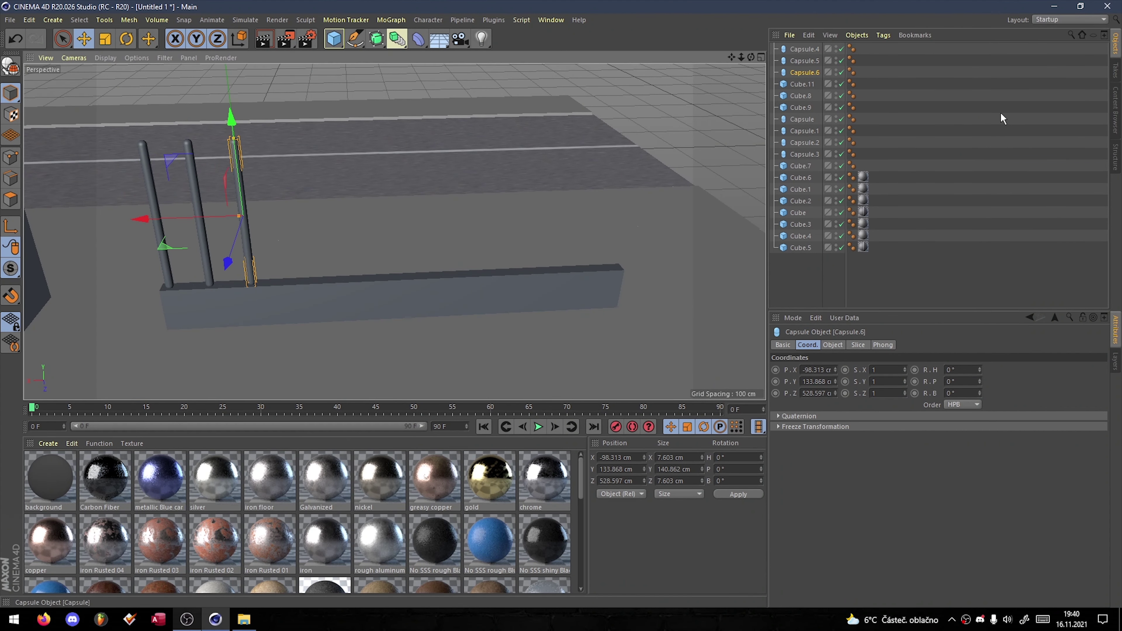
mouse_move(190, 217)
left_mouse_down("ctrl")
mouse_move(570, 204)
mouse_move(721, 108)
left_mouse_up("ctrl")
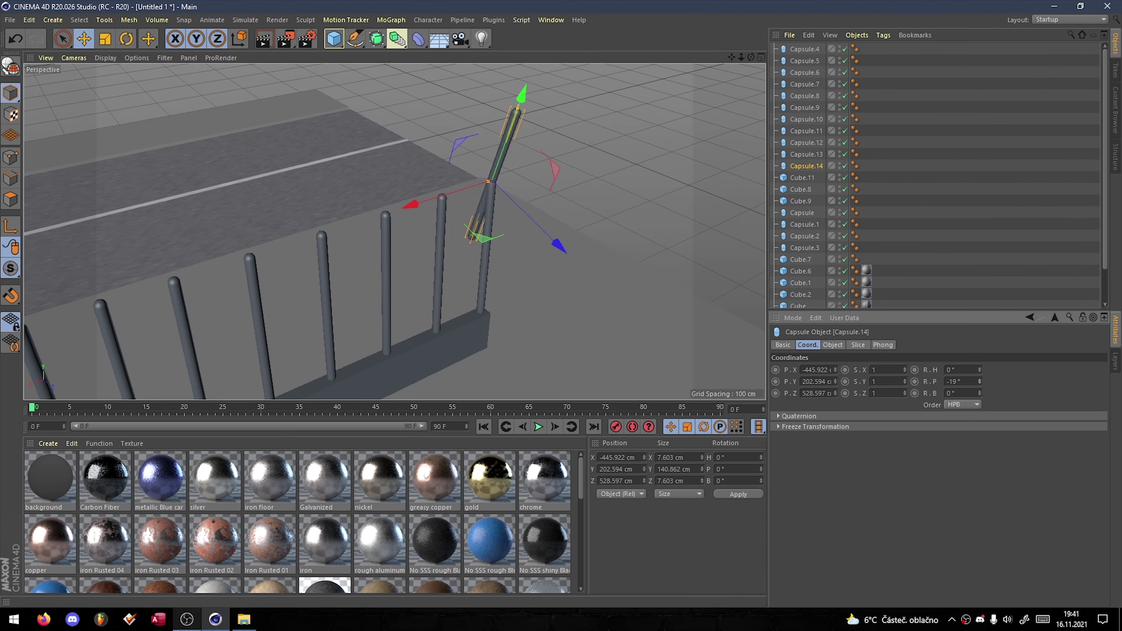
- Slide the top rail capsule 170 cm along X to sit on the posts
left_click_drag(398, 177, 574, 186, "alt")
left_click_drag(309, 198, 197, 199)
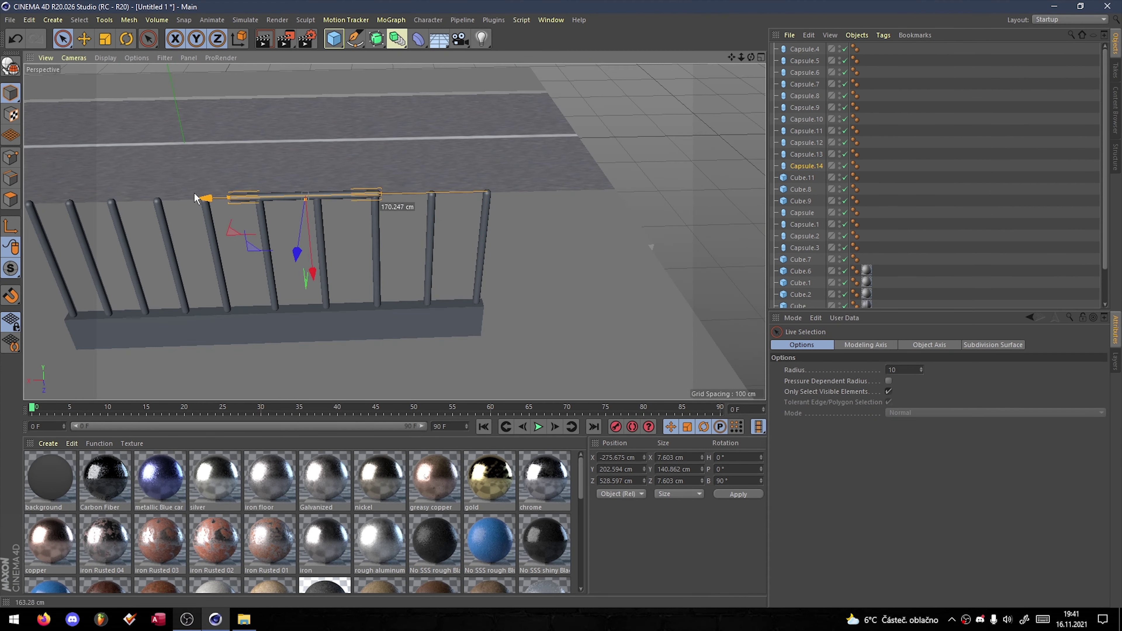
left_click_drag(732, 58, 760, 62)
left_click(805, 49)
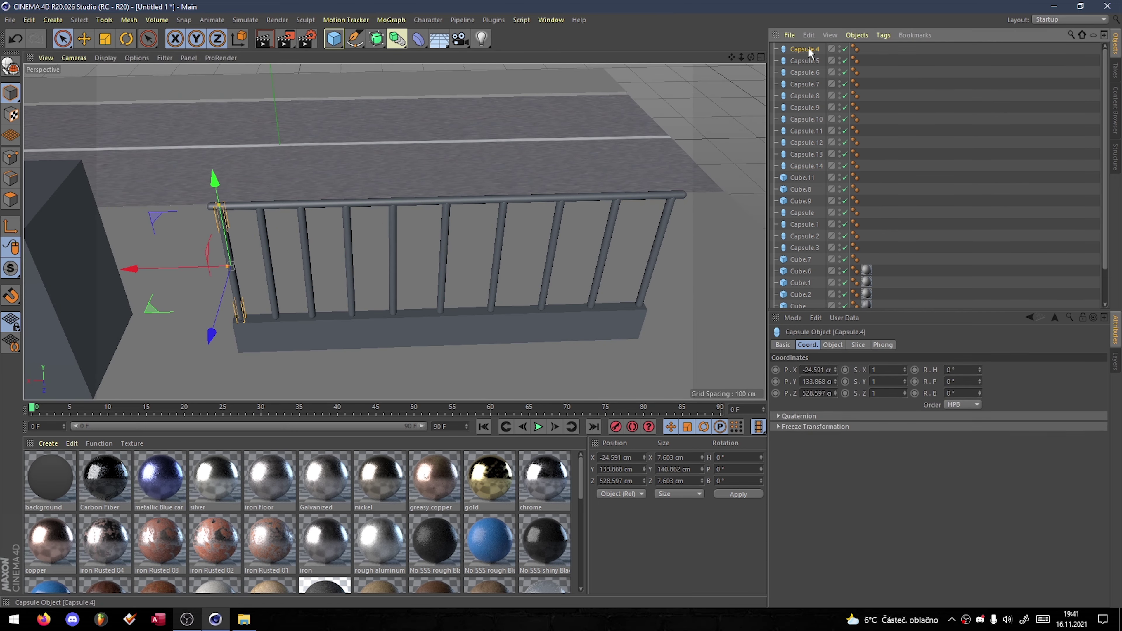
scroll(309, 522, "down", 5)
left_click(707, 362)
- Apply concrete shimizu to the railing base and metallic green to the bars
scroll(309, 522, "up", 2)
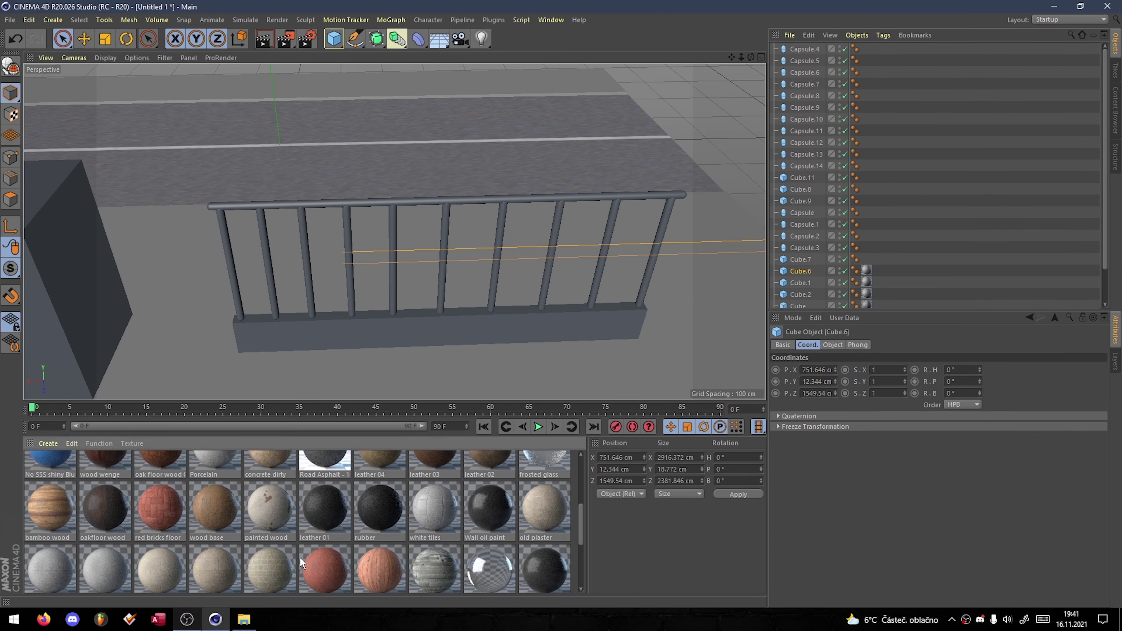
left_click_drag(105, 500, 298, 344)
left_click_drag(435, 564, 444, 265)
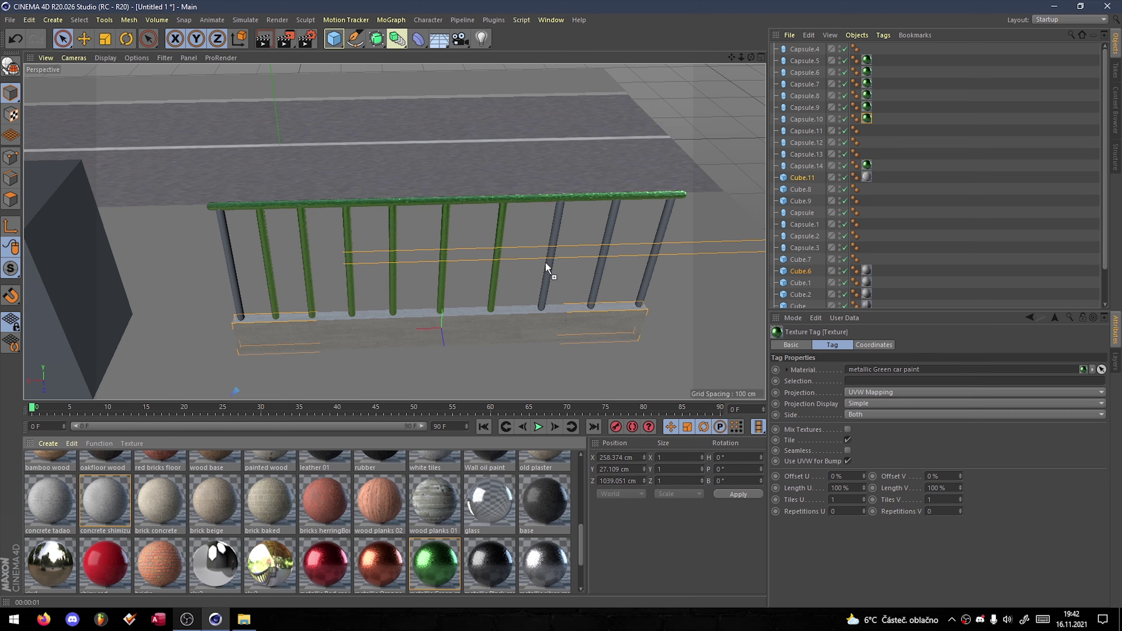
- Group all railing pieces under a null named Fence
left_click(804, 166)
left_click(804, 49, "shift")
right_click(799, 118)
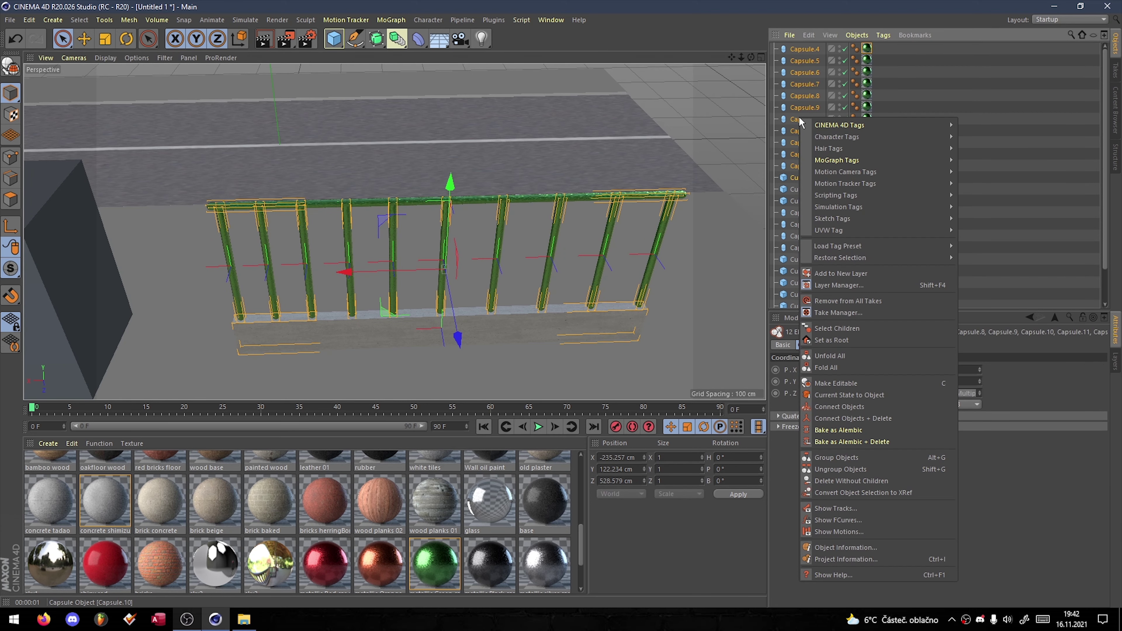
left_click(900, 406)
key("ctrl+z")
right_click(807, 141)
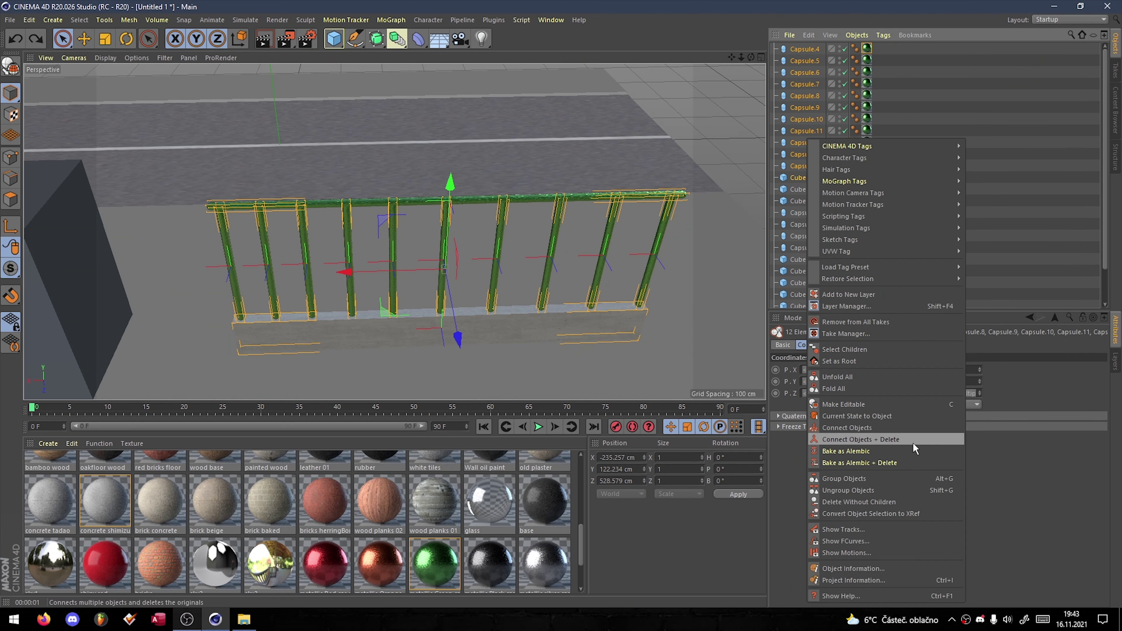
left_click(906, 293)
right_click(802, 137)
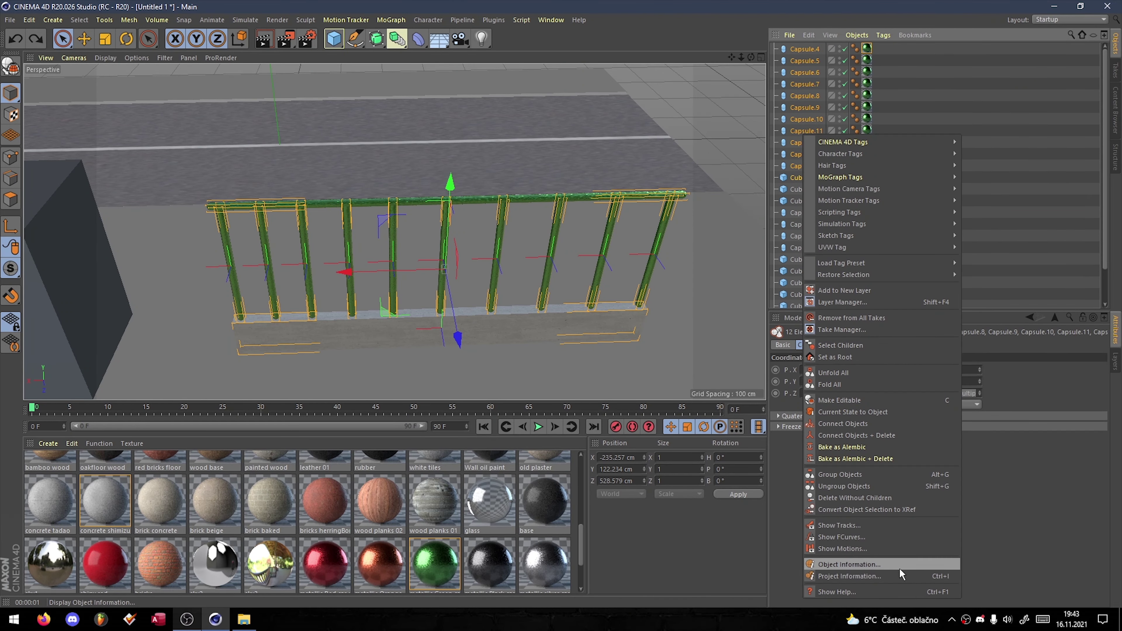
left_click(890, 476)
type("Plot")
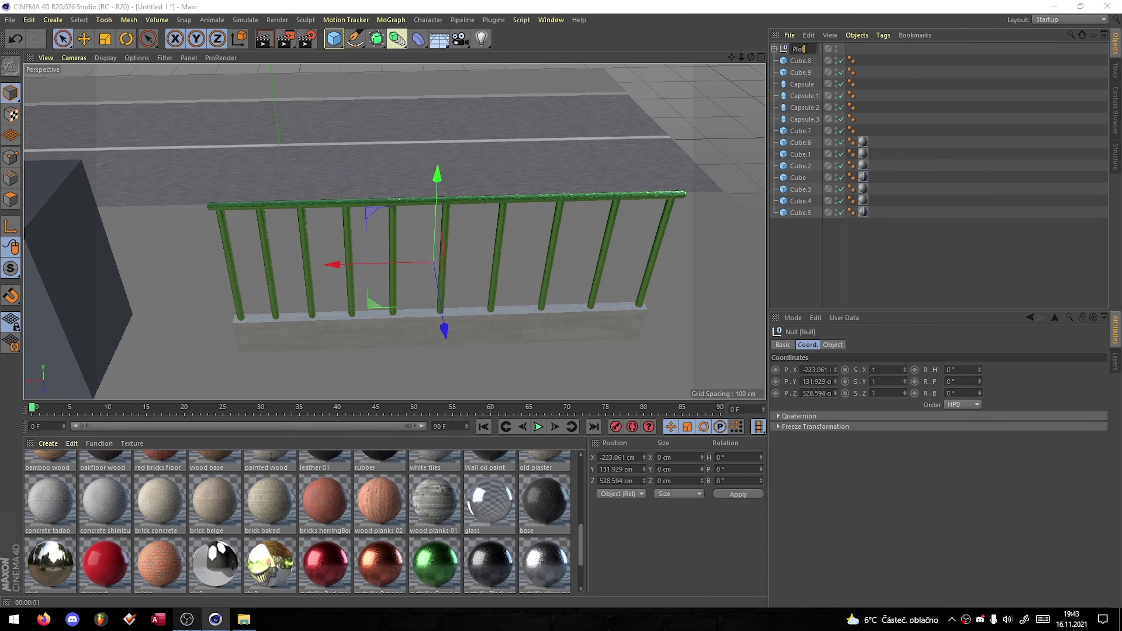
key("Return")
scroll(434, 262, "down", 6)
- Add fence copies along X, shifting Fence.2 by 242 cm and extending with Fence.3
left_click_drag(442, 301, 31, 311, "ctrl")
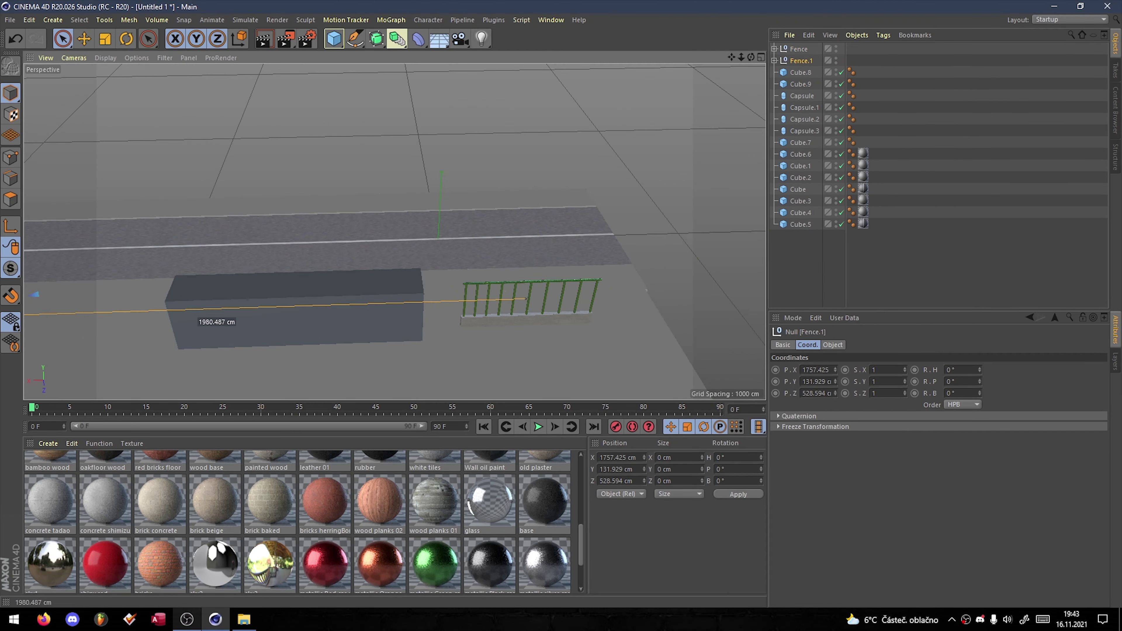
key("o")
scroll(371, 572, "down", 1)
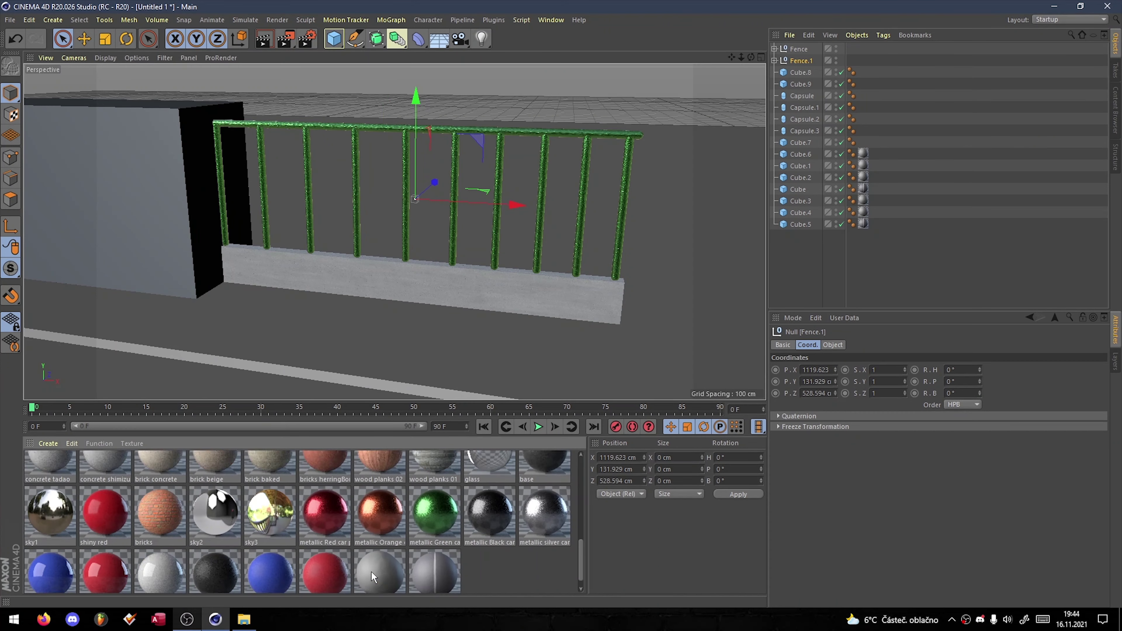
scroll(371, 571, "down", 1)
left_click_drag(324, 556, 212, 186)
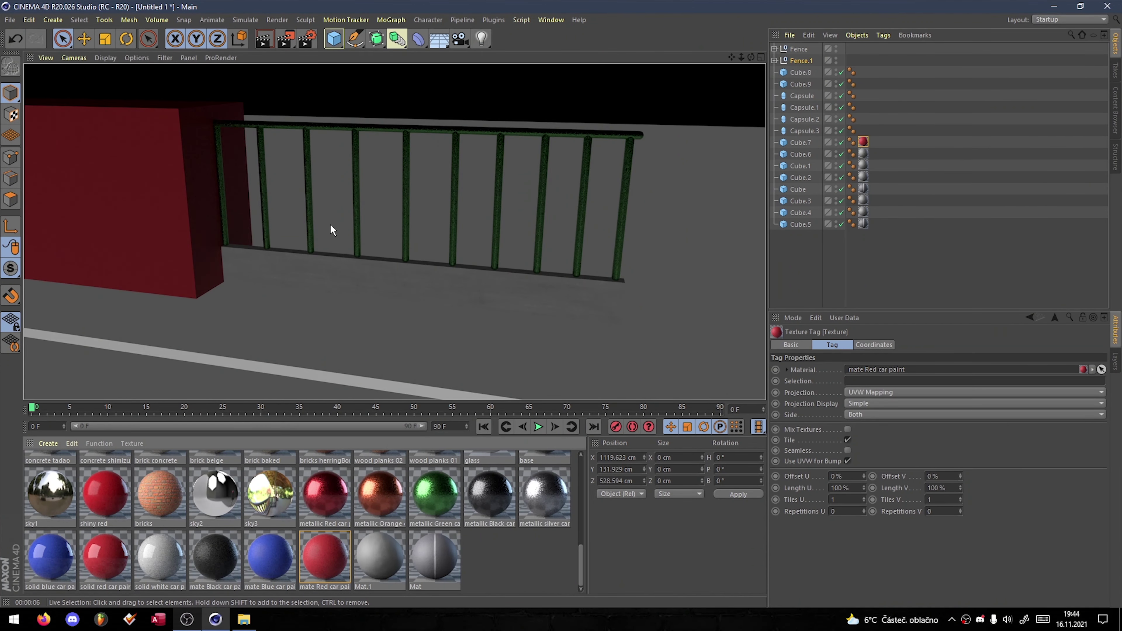
key("e")
left_click_drag(508, 223, 689, 245, "ctrl")
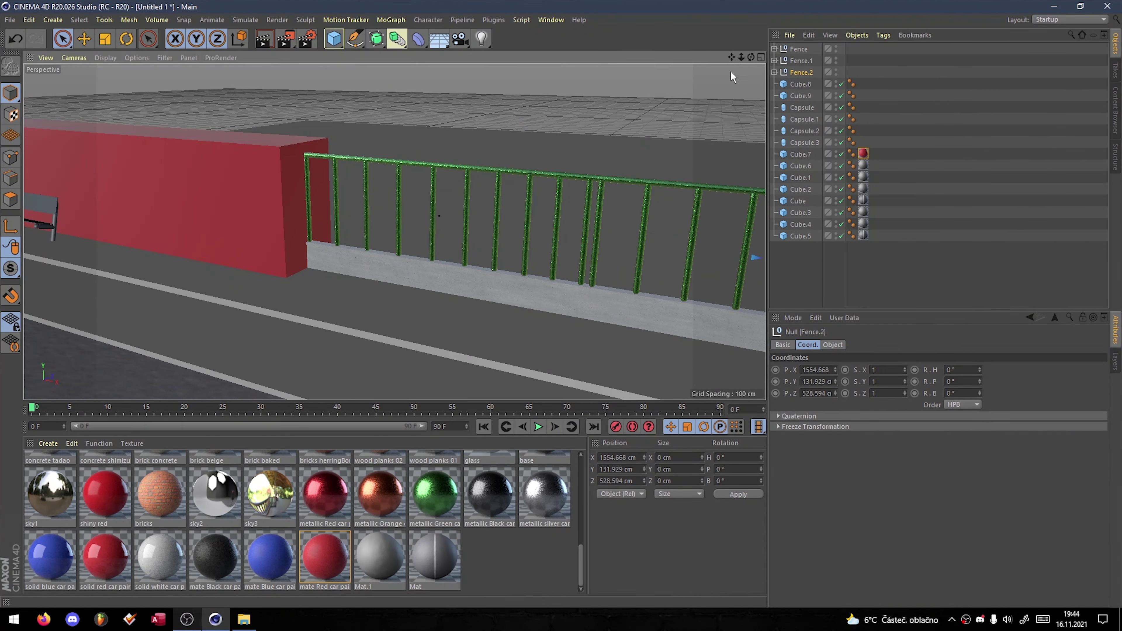
scroll(731, 77, "down", 3)
scroll(741, 274, "up", 2)
left_click_drag(431, 270, 650, 304)
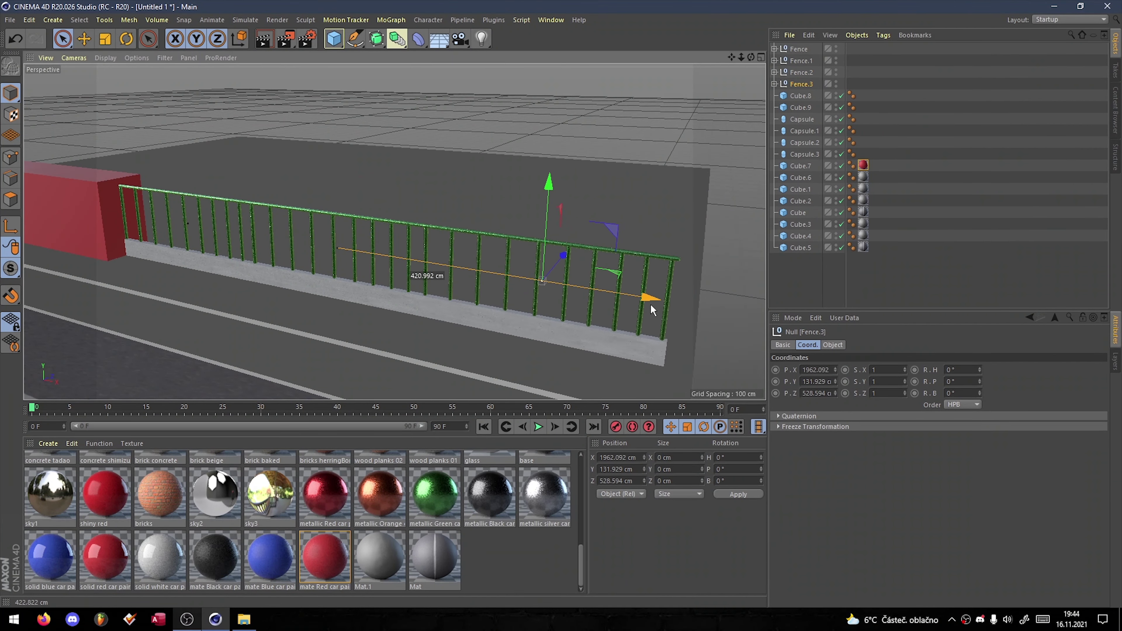
- Give the bench wood wenge boards and chrome legs, then add a Physical Sky
scroll(671, 108, "down", 5)
scroll(428, 308, "up", 5)
scroll(291, 513, "down", 3)
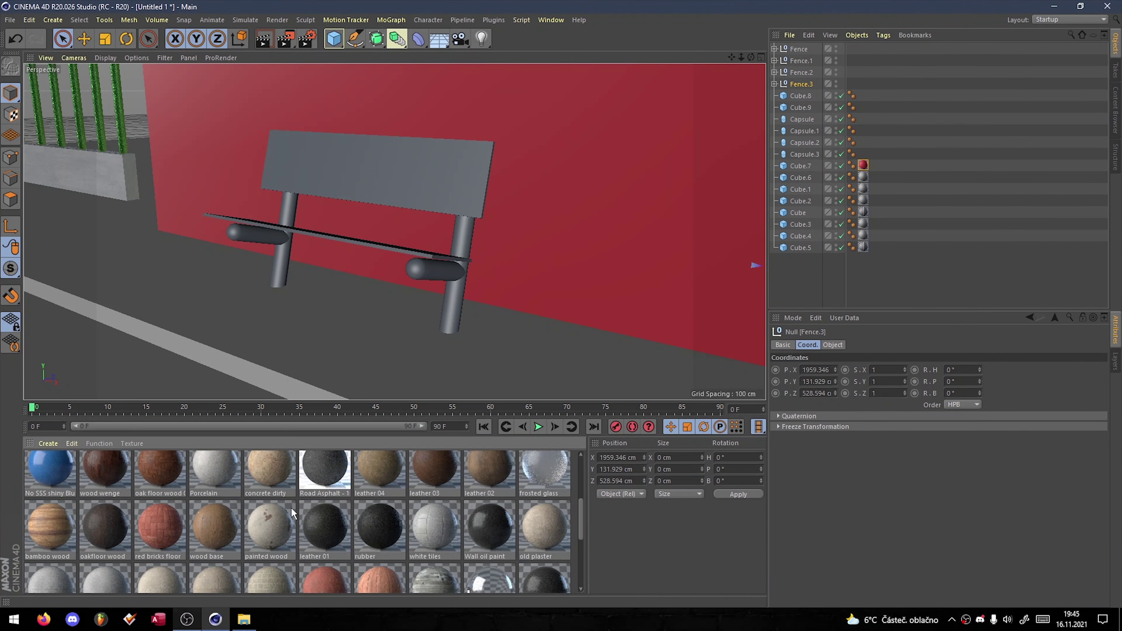
left_click_drag(105, 515, 800, 108)
mouse_move(109, 535)
left_mouse_down()
mouse_move(395, 247)
mouse_move(384, 243)
left_mouse_up()
scroll(224, 530, "down", 3)
scroll(224, 526, "down", 3)
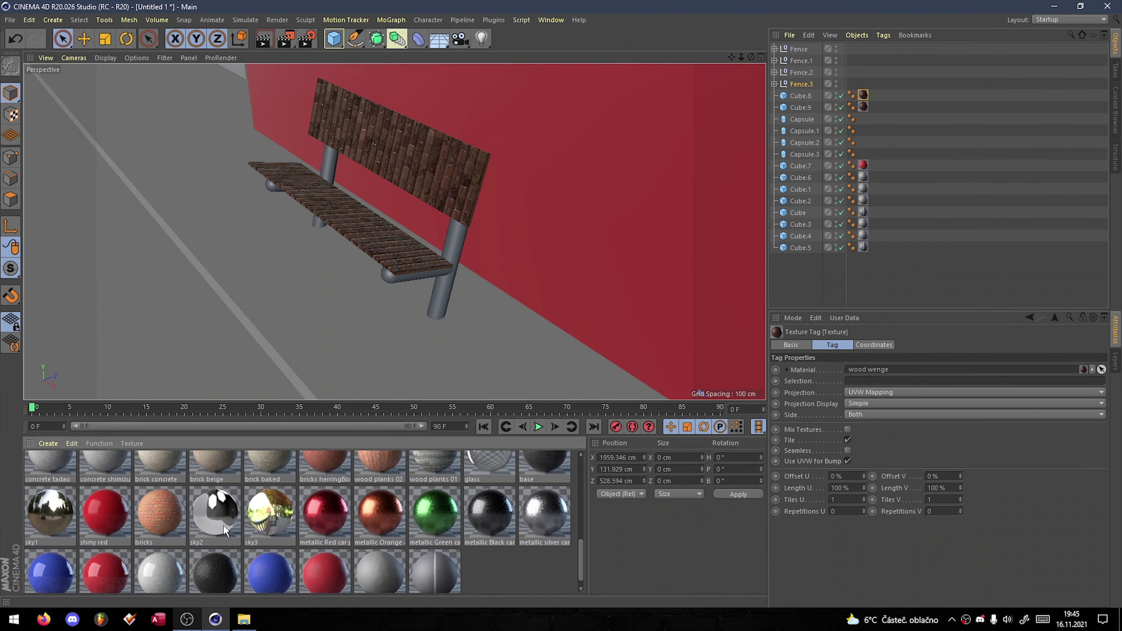
scroll(224, 526, "down", 2)
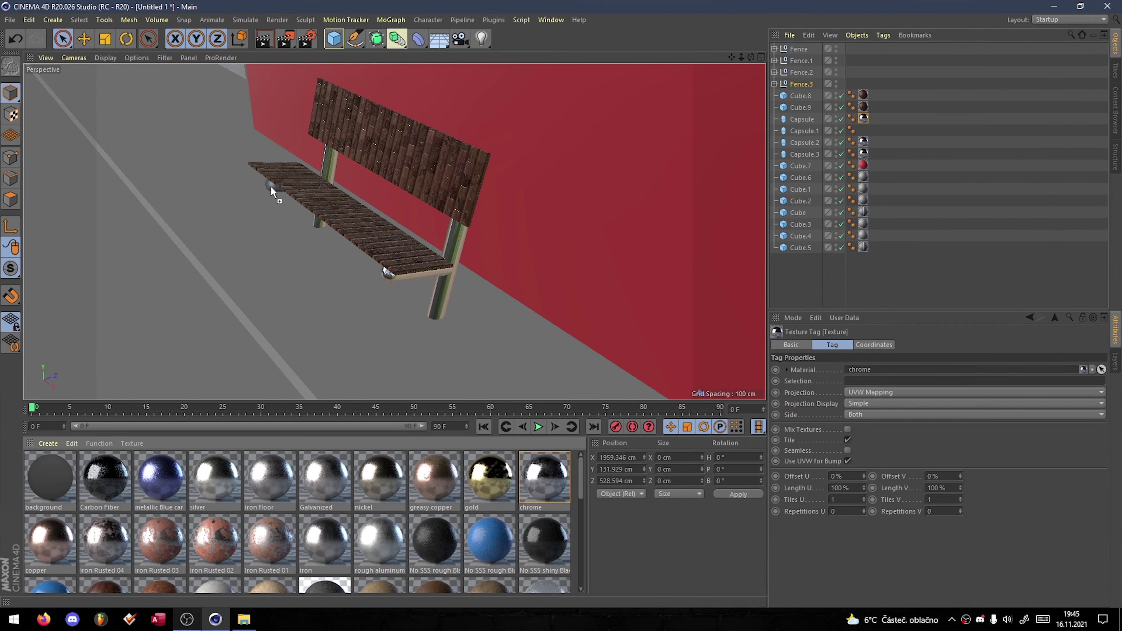
left_click_drag(270, 185, 270, 186)
scroll(241, 202, "down", 6)
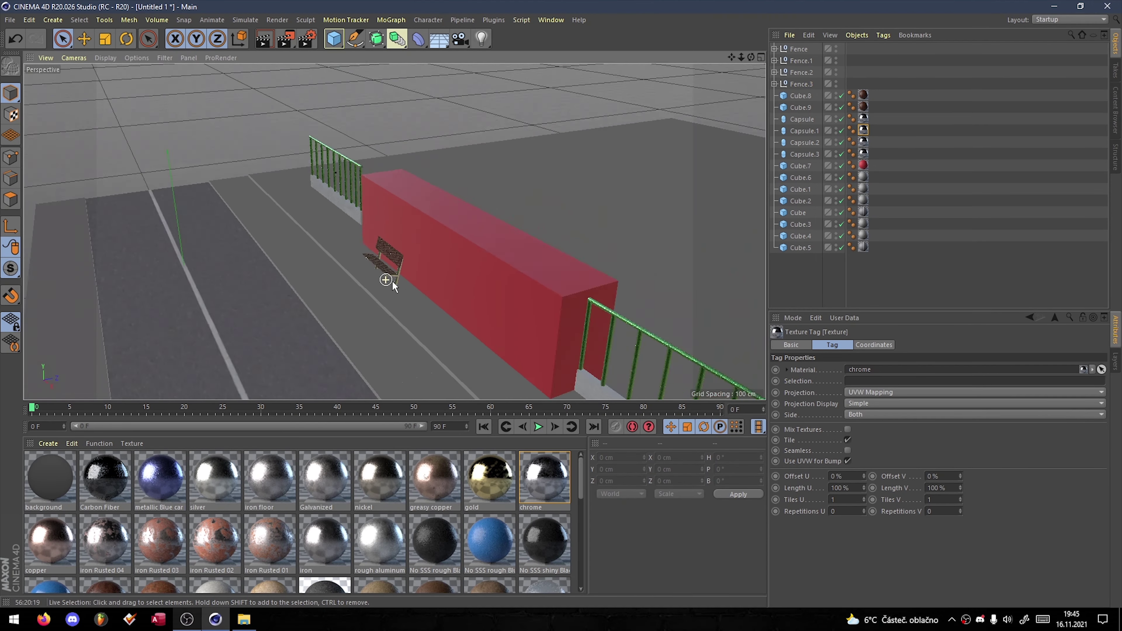
scroll(392, 286, "down", 5)
left_click(53, 20)
left_click(159, 190)
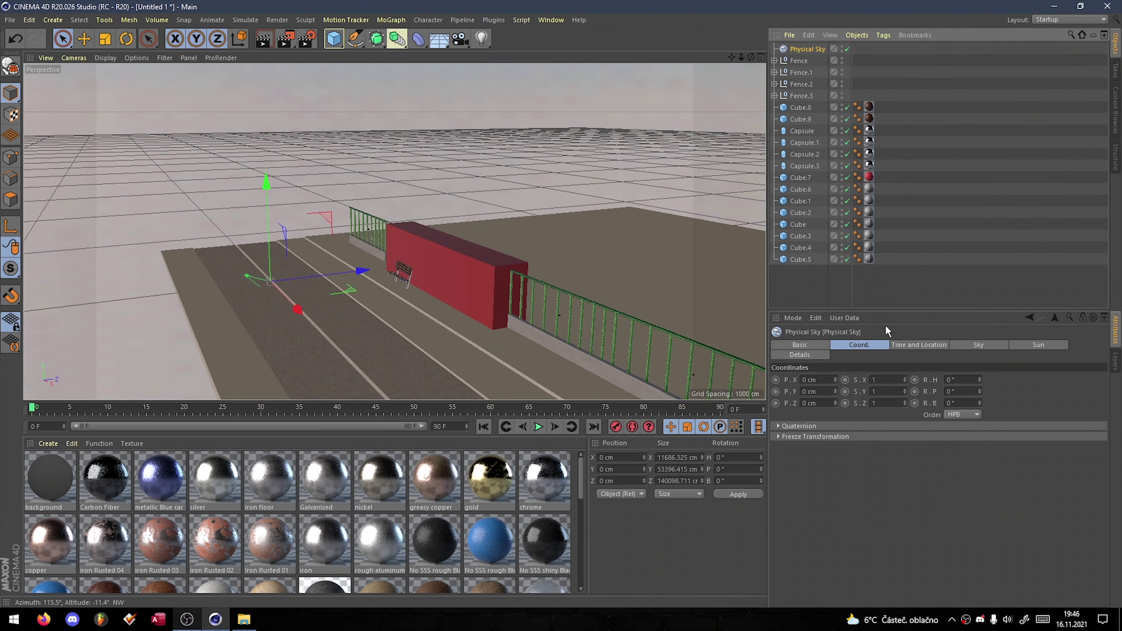
- Set the sky time to 17:42, then delete the Physical Sky
left_click(914, 345)
left_click_drag(936, 387, 949, 424)
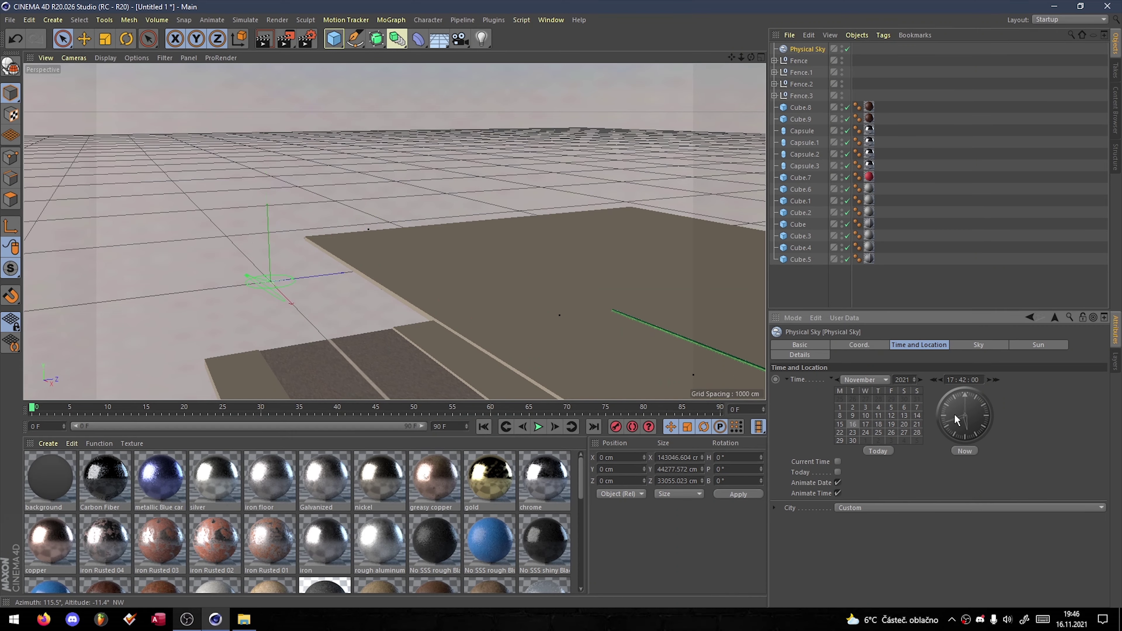
key("Delete")
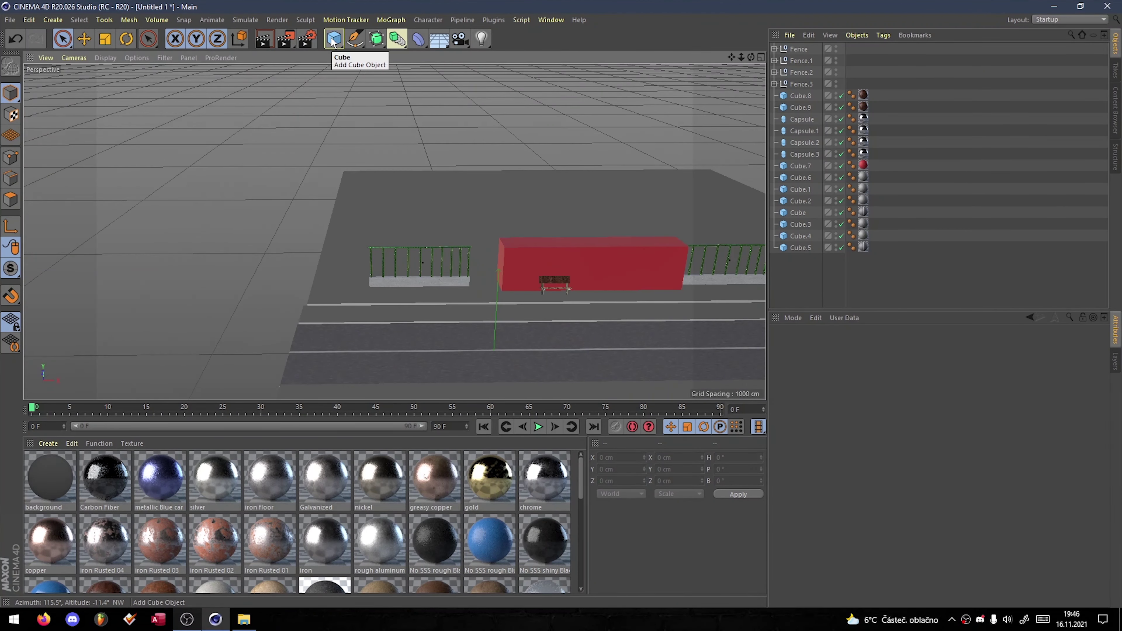
- Add a Landscape beside the road, stretch it along X, tilt it -6° and turn it 22°
left_click_drag(333, 42, 569, 118)
mouse_move(592, 208)
left_mouse_down()
mouse_move(379, 320)
mouse_move(309, 192)
mouse_move(515, 262)
mouse_move(596, 266)
left_mouse_up()
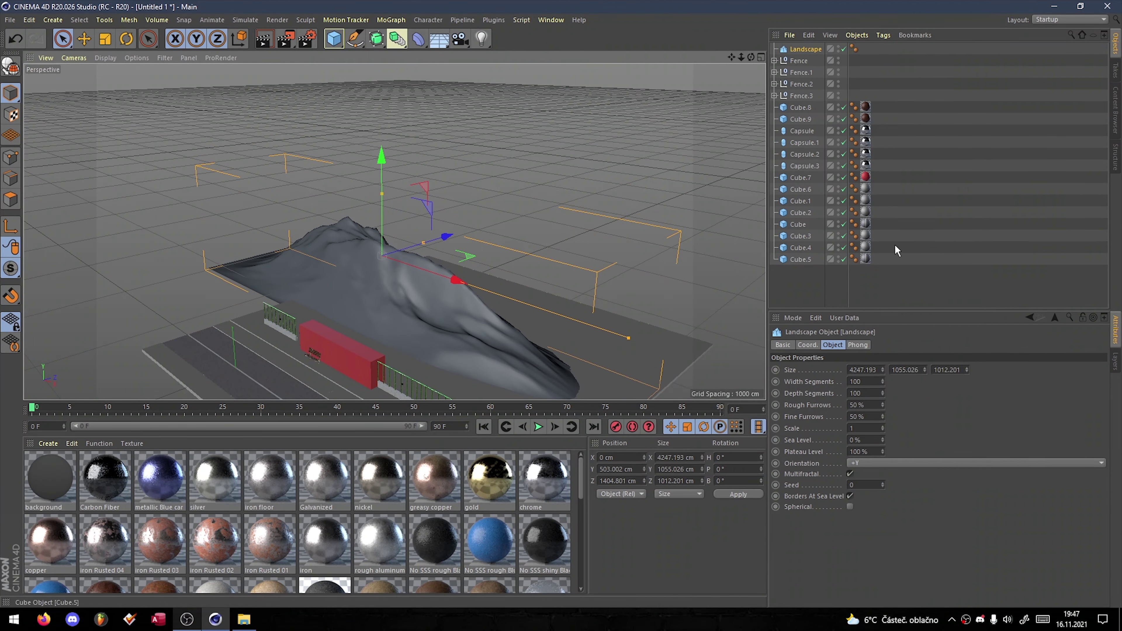
left_click(807, 345)
left_click_drag(979, 381, 981, 388)
mouse_move(380, 265)
left_mouse_down("alt")
mouse_move(594, 267)
mouse_move(667, 309)
left_mouse_up("alt")
scroll(250, 521, "down", 3)
- Add a cube, flatten it into a step slab angled 8°, and raise it
scroll(250, 522, "up", 3)
left_click(334, 39)
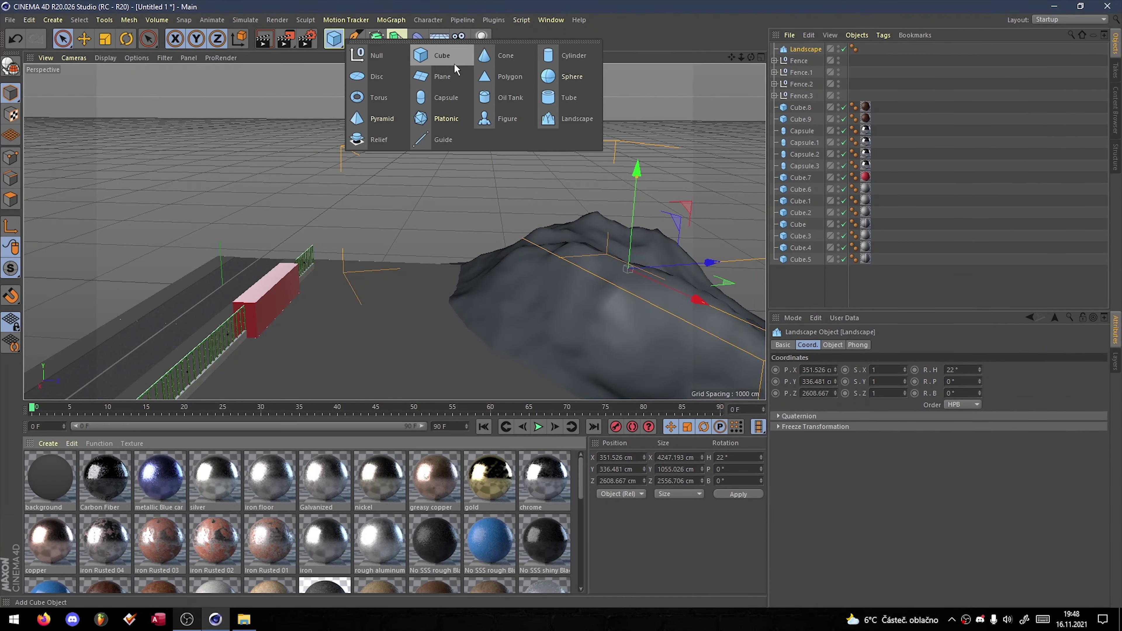
left_click(411, 53)
left_click_drag(464, 288, 292, 331, "alt")
scroll(321, 237, "up", 5)
left_click_drag(321, 237, 326, 271)
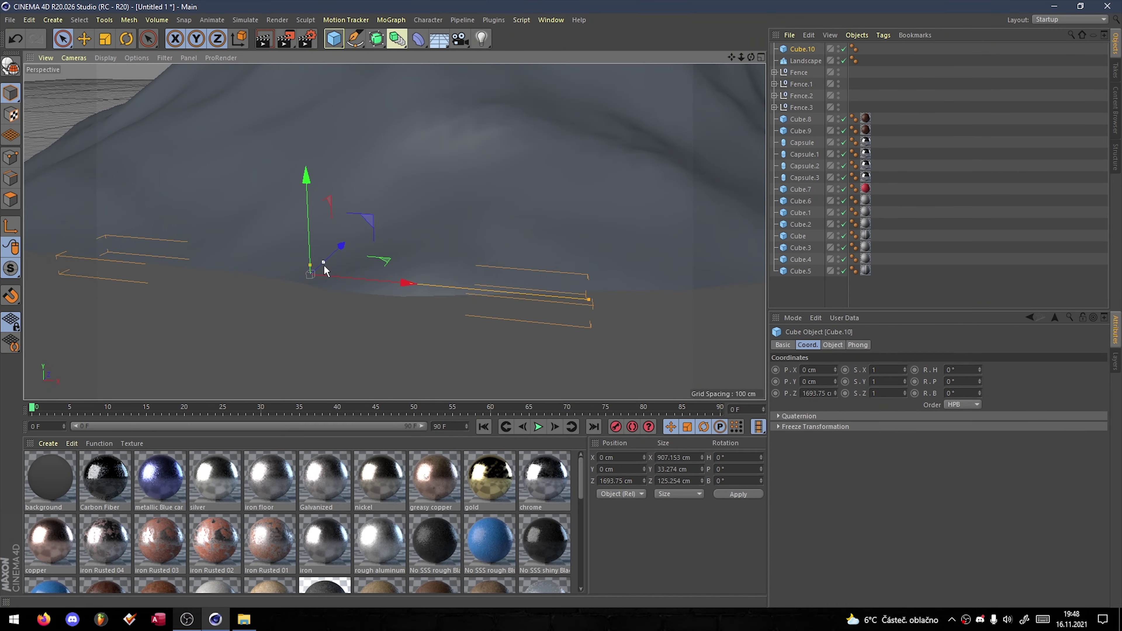
mouse_move(414, 216)
left_mouse_down()
mouse_move(379, 208)
mouse_move(426, 250)
mouse_move(467, 163)
left_mouse_up()
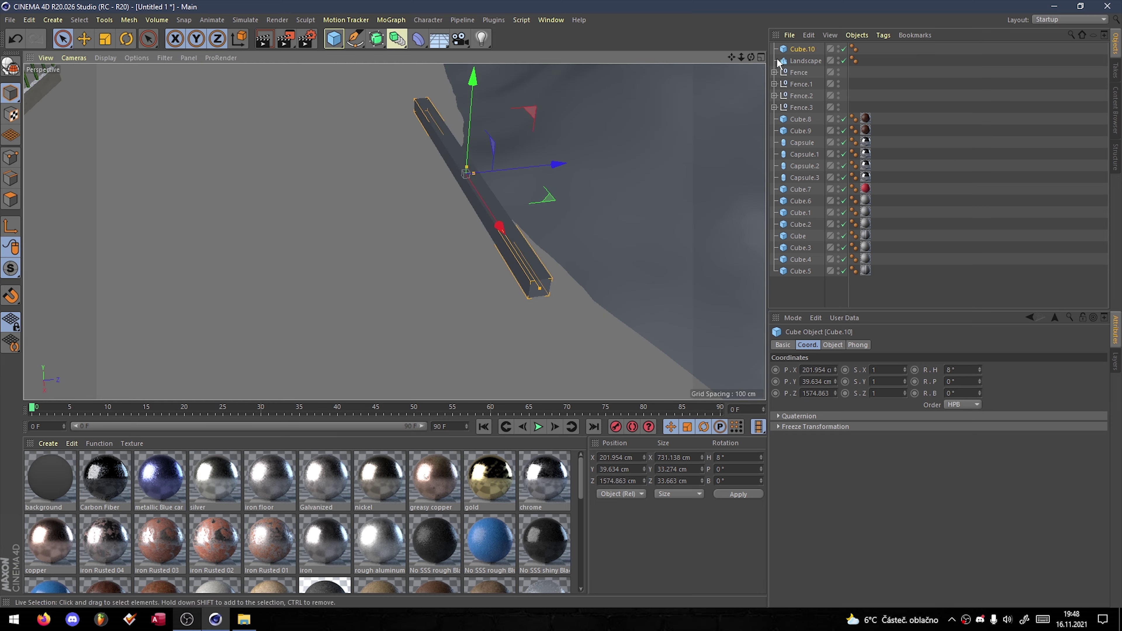
- Copy the step upward in roughly 18 cm rises and group the steps under a null
left_click_drag(486, 111, 486, 102, "ctrl")
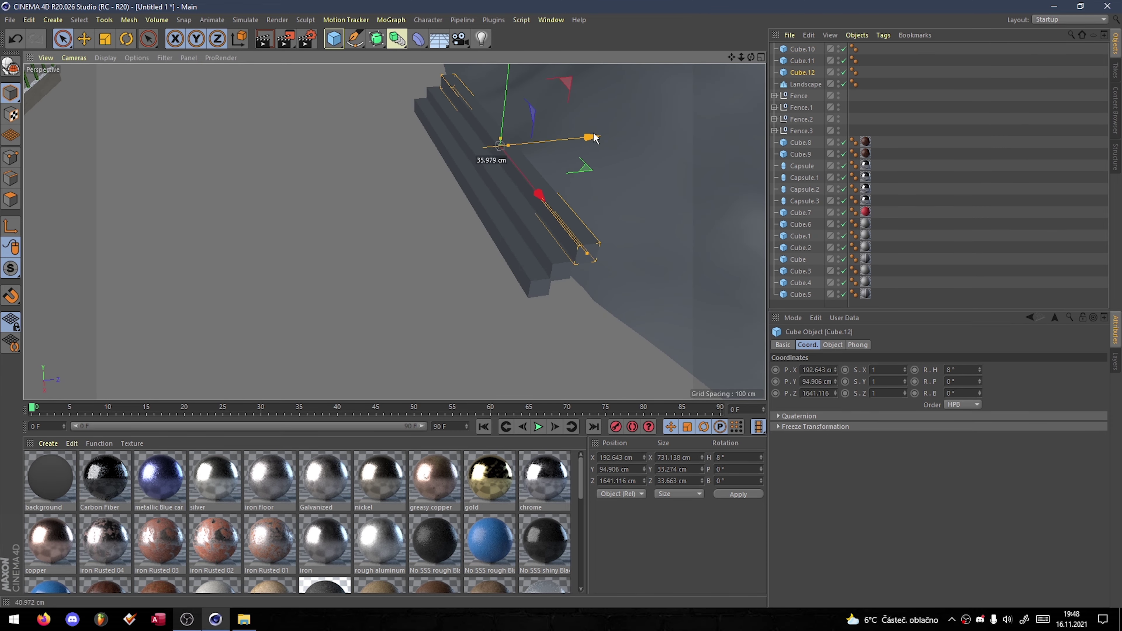
left_click_drag(594, 138, 486, 186, "alt")
left_click_drag(398, 221, 534, 180, "alt")
left_click_drag(397, 168, 397, 153, "ctrl")
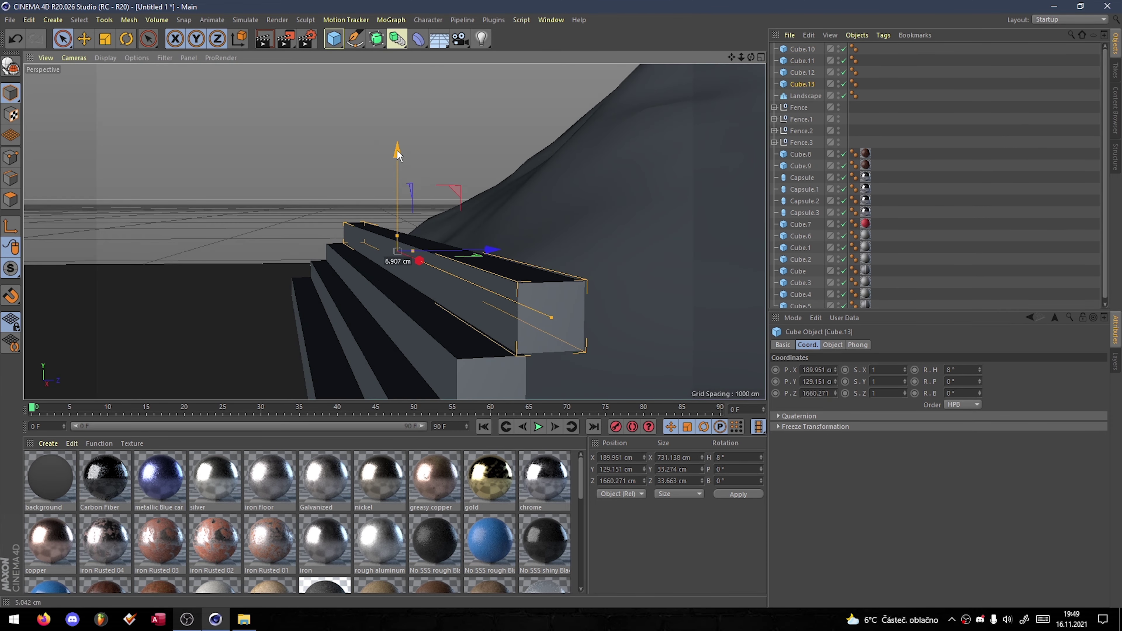
mouse_move(490, 252)
left_mouse_down()
mouse_move(520, 224)
mouse_move(547, 226)
left_mouse_up()
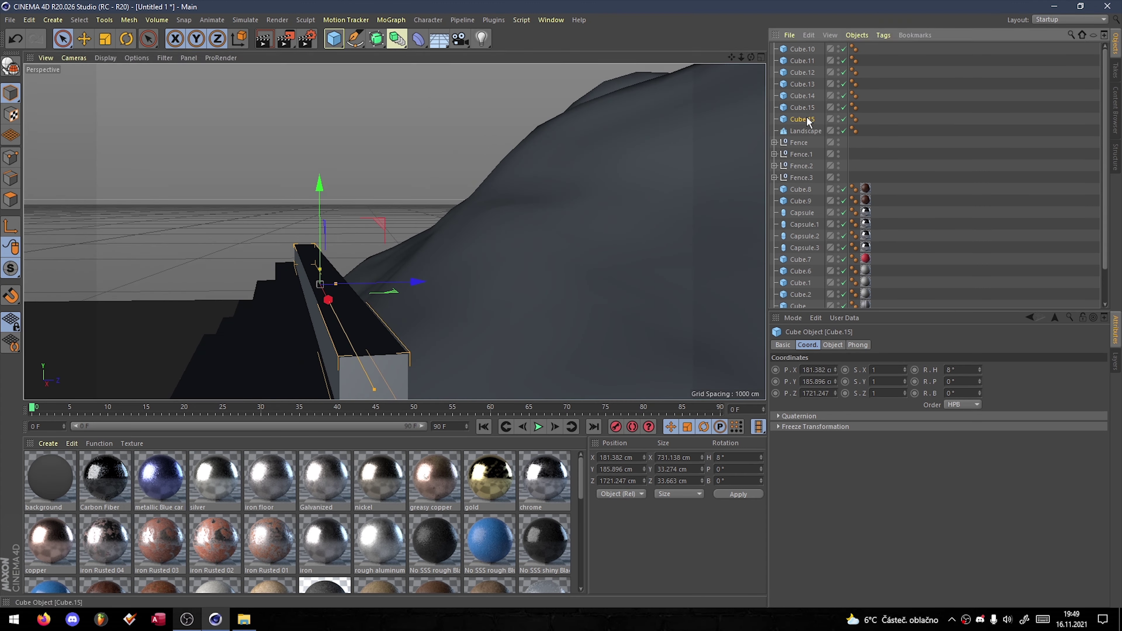
left_click_drag(326, 189, 376, 116)
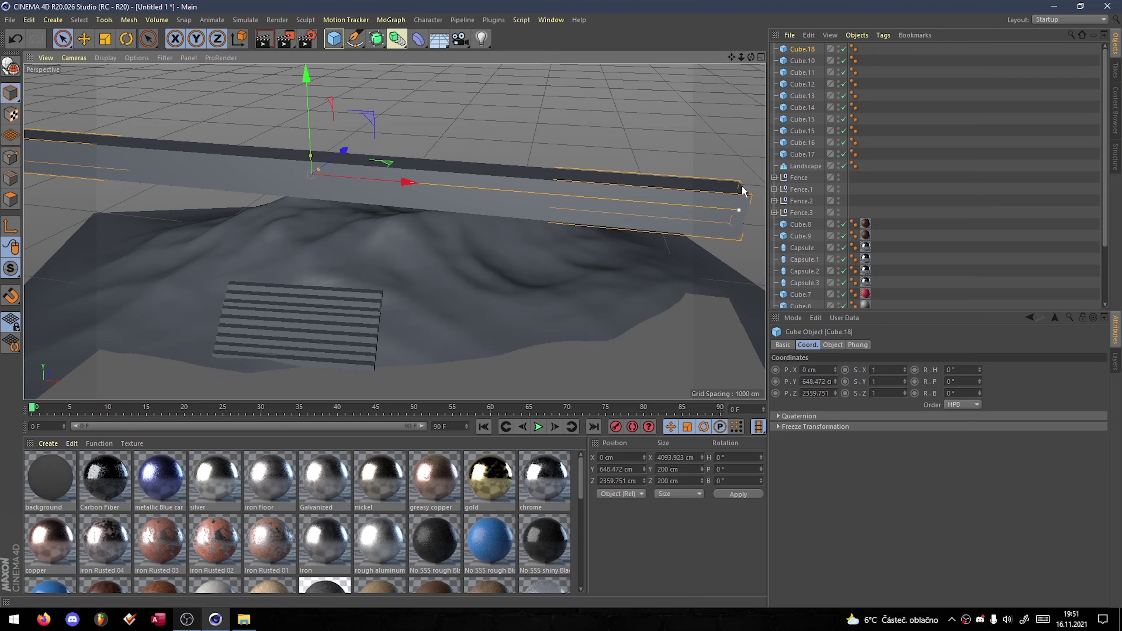
key("alt+g")
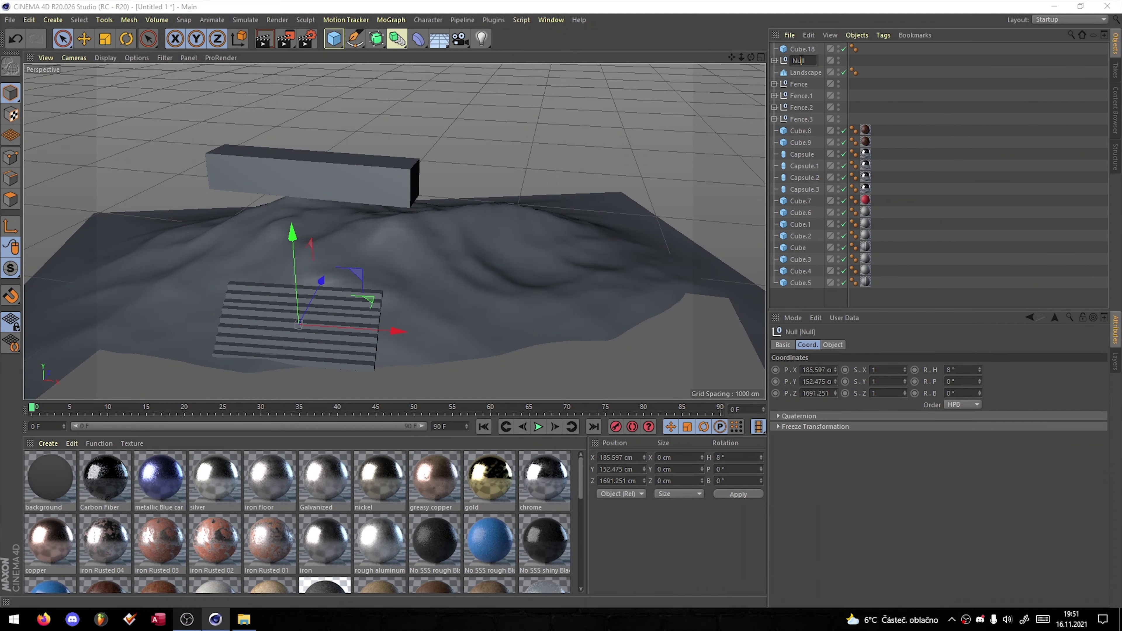
- Name the group 'stairs' and apply the concrete tadao material to it
type("stairs")
key("Return")
scroll(295, 380, "up", 5)
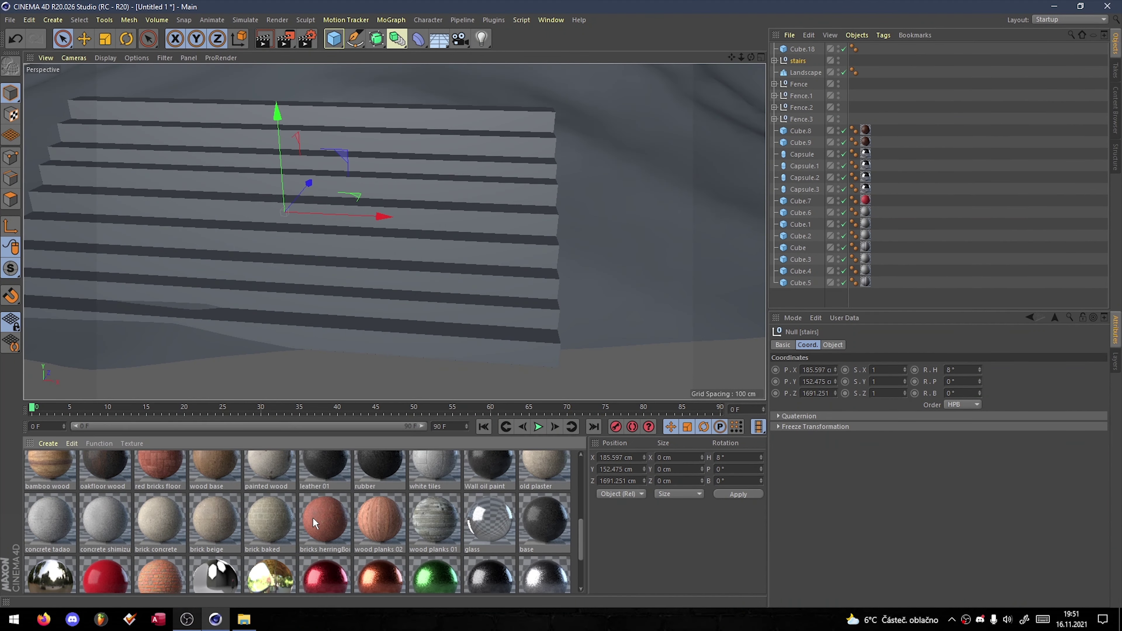
mouse_move(50, 524)
left_mouse_down()
mouse_move(300, 368)
mouse_move(562, 278)
mouse_move(371, 188)
mouse_move(390, 334)
mouse_move(390, 230)
left_mouse_up()
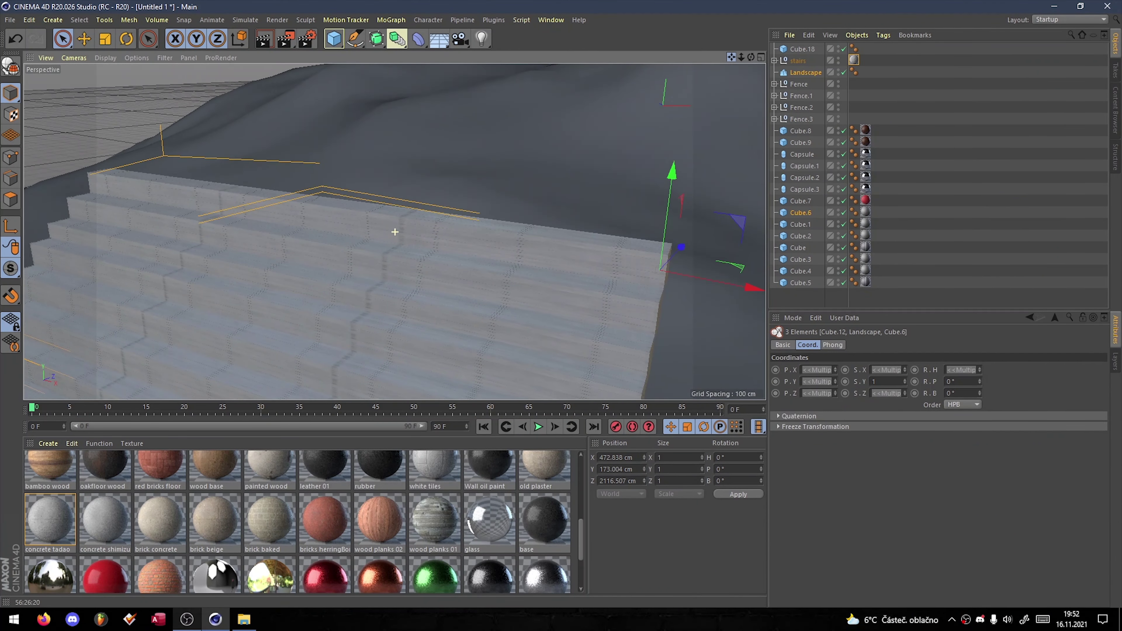
- Rotate, lower and widen the slab Cube.18 beside the stairs, and give it concrete shimizu
left_click(472, 97)
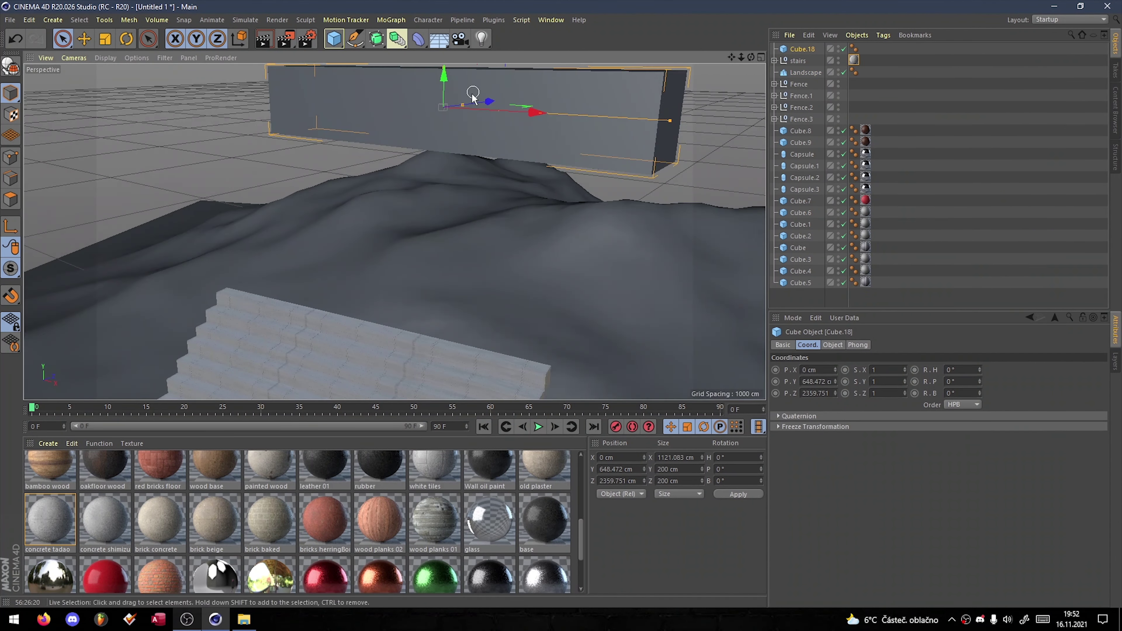
left_click_drag(473, 98, 398, 221, "alt")
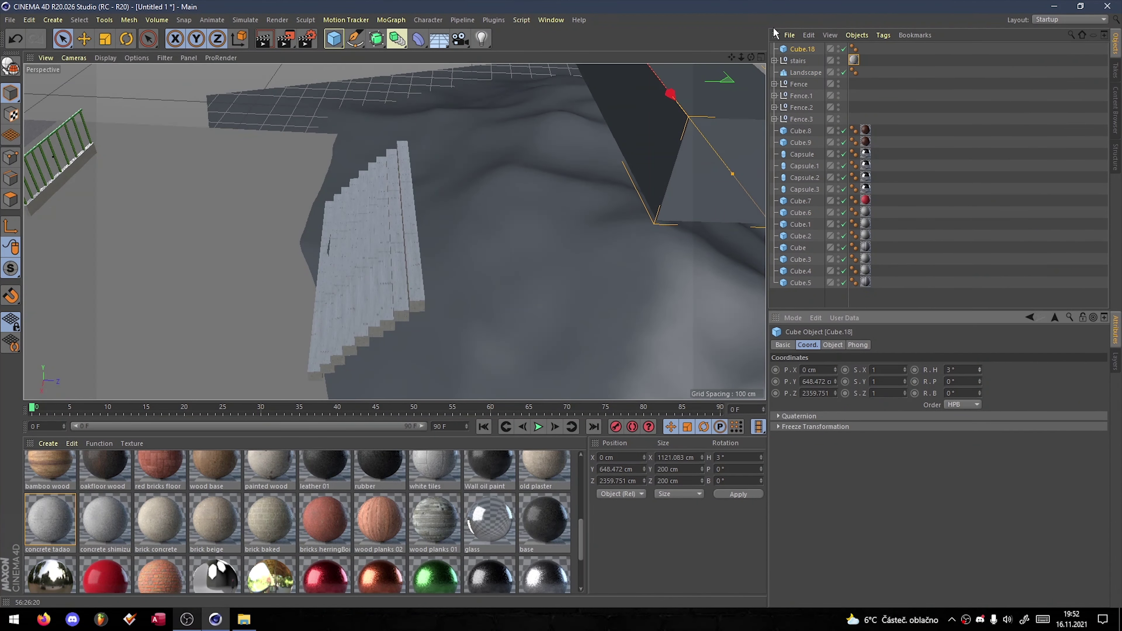
mouse_move(463, 138)
left_mouse_down("alt")
mouse_move(576, 243)
mouse_move(225, 233)
left_mouse_up("alt")
left_click(978, 369)
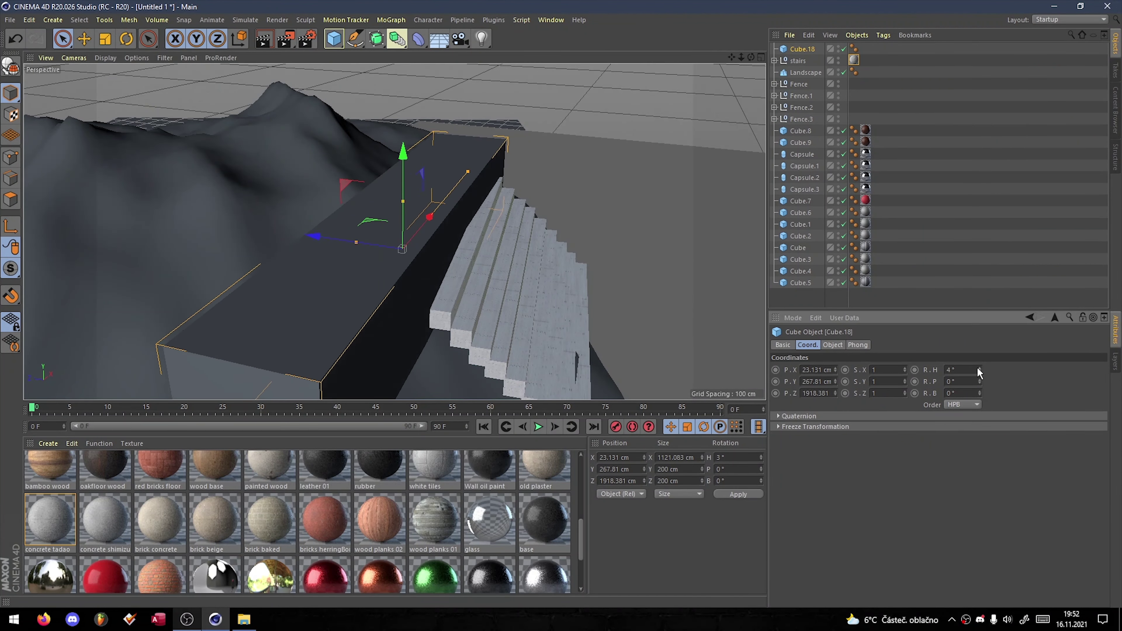
left_click_drag(979, 370, 419, 258)
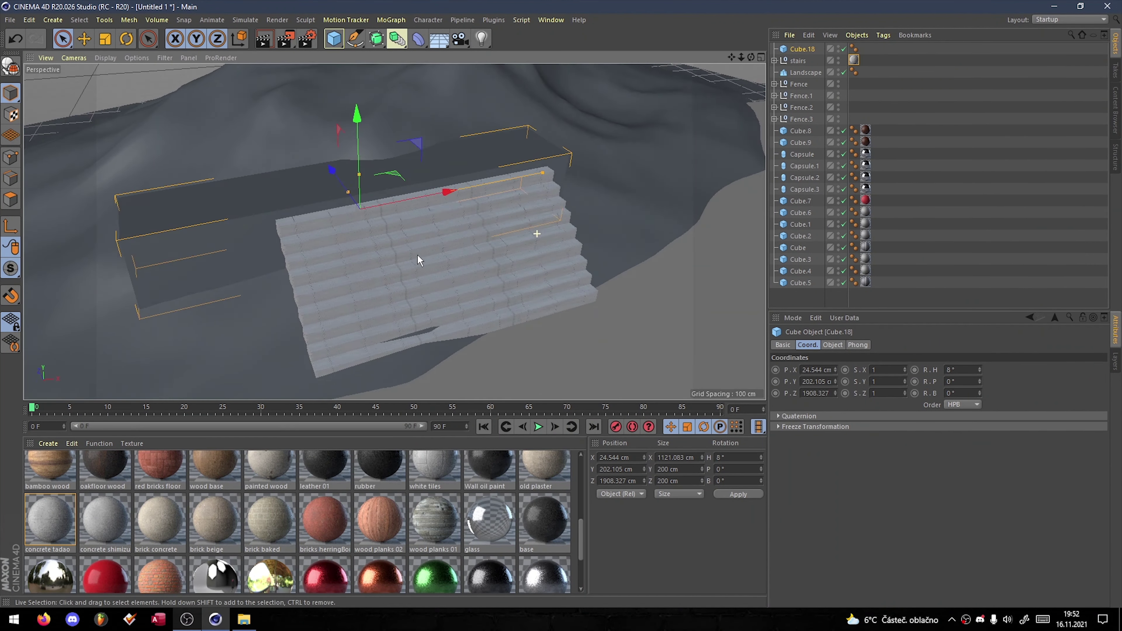
left_click_drag(529, 174, 537, 173)
mouse_move(536, 173)
left_mouse_down("alt")
mouse_move(526, 278)
mouse_move(408, 189)
left_mouse_up("alt")
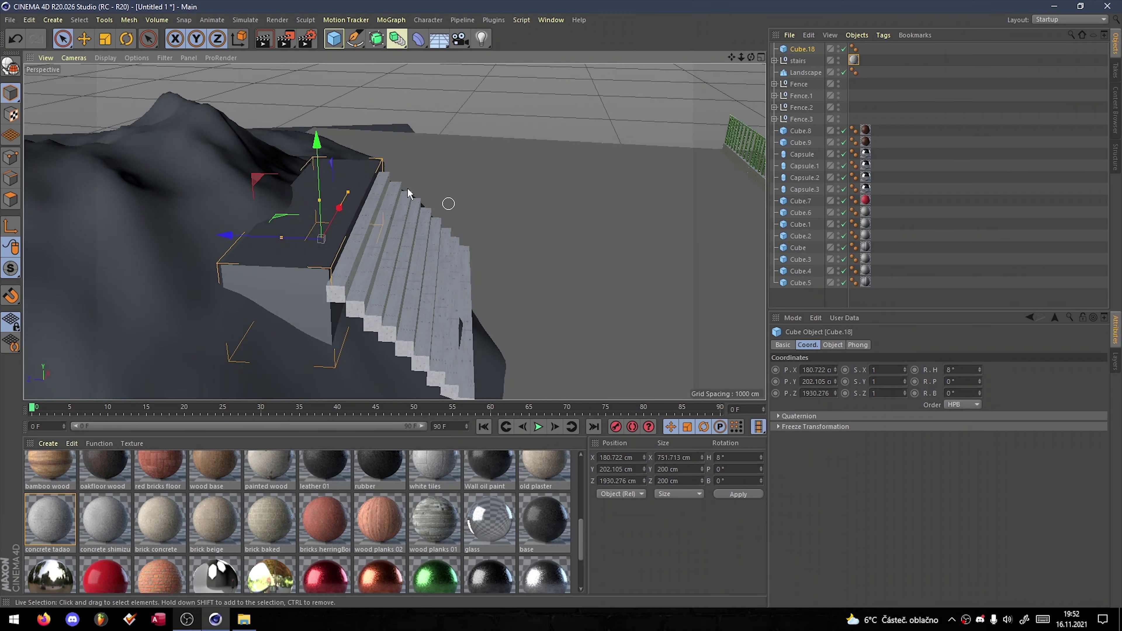
left_click_drag(100, 531, 283, 252)
mouse_move(599, 266)
left_mouse_down("alt")
mouse_move(514, 308)
mouse_move(581, 300)
mouse_move(702, 124)
left_mouse_up("alt")
- Copy the slab into side walls Cube.10 and Cube.11 along the stairs, and add a new cube
left_click_drag(397, 208, 362, 256, "ctrl")
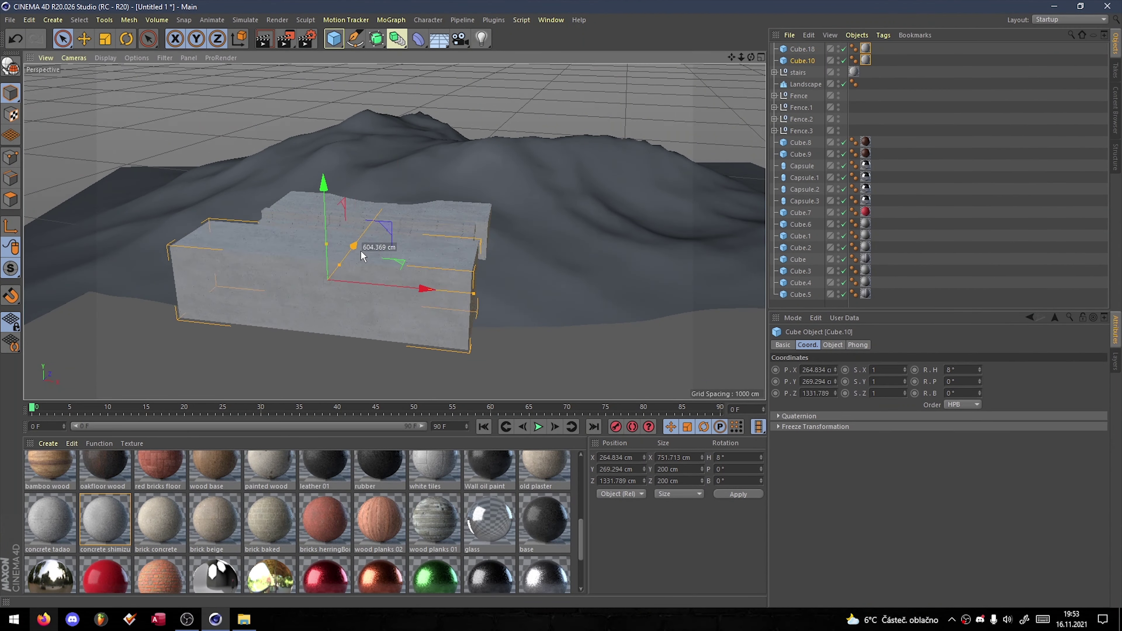
left_click_drag(323, 184, 376, 186)
left_click_drag(375, 185, 437, 178, "alt")
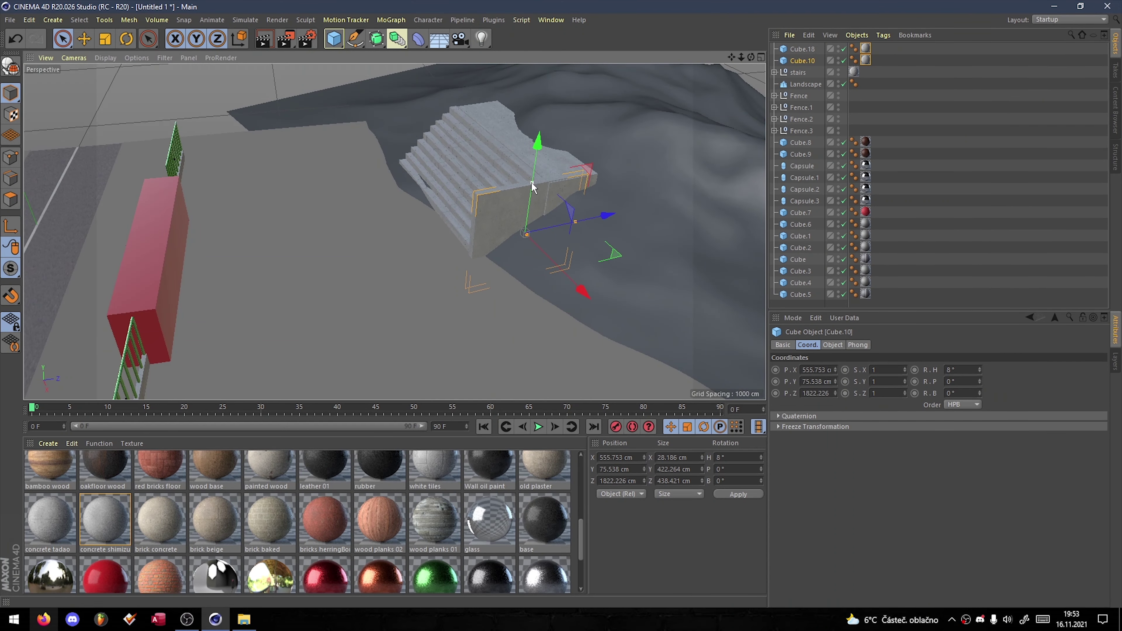
left_click_drag(533, 187, 493, 192, "ctrl")
left_click_drag(493, 192, 439, 259, "alt")
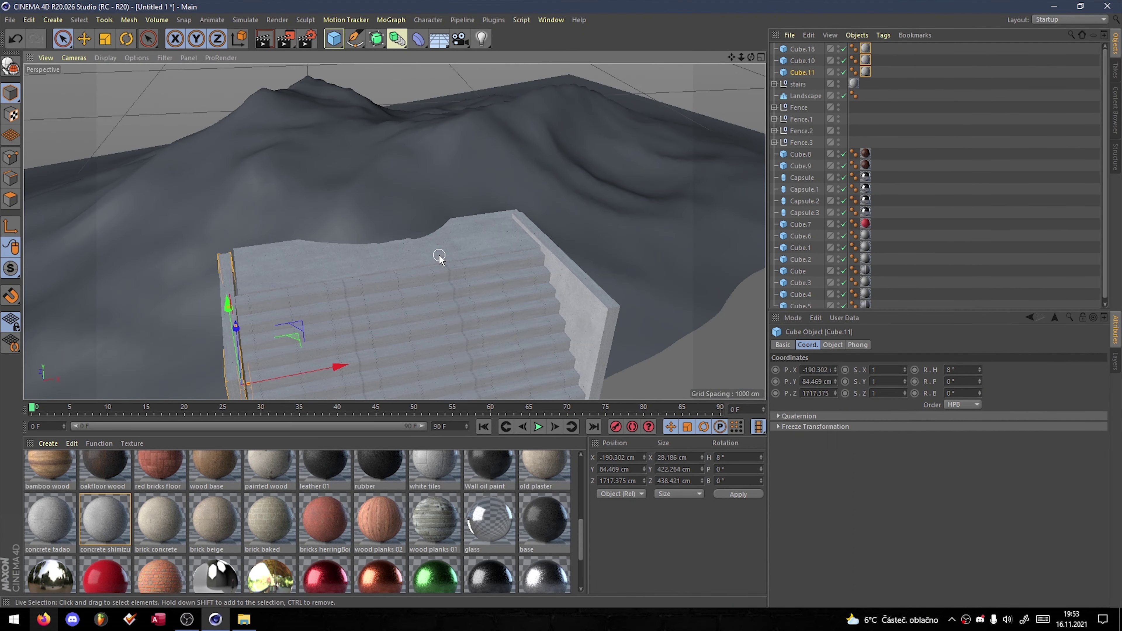
scroll(439, 258, "down", 10)
left_click(333, 39)
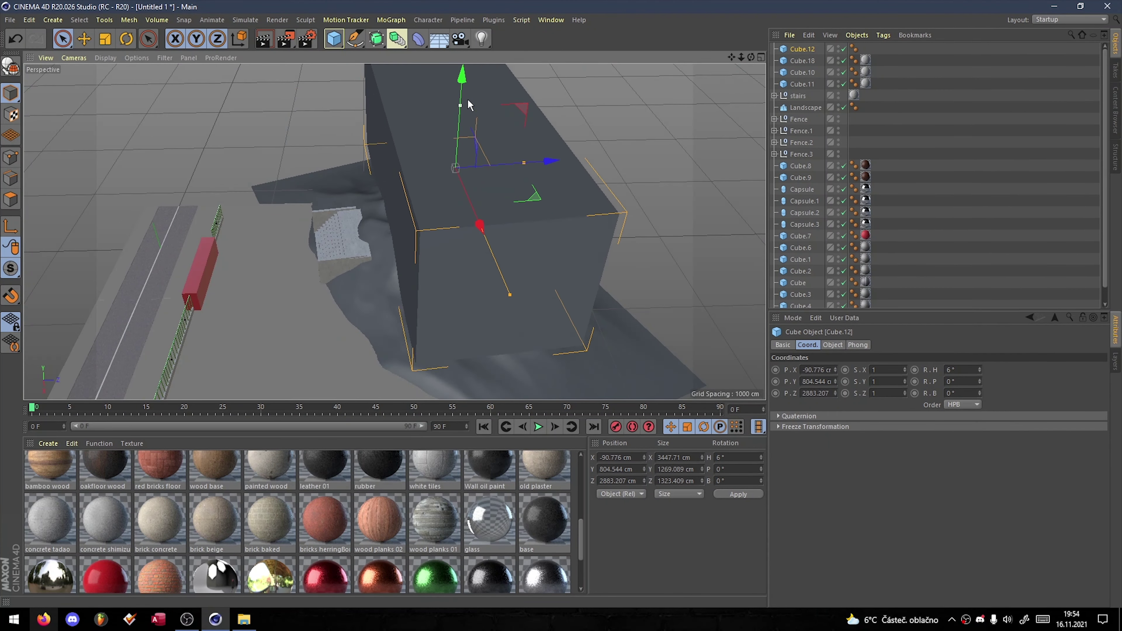
- Make the new block Cube.12 shorter and add a camera at a low view
mouse_move(470, 105)
left_mouse_down("alt")
mouse_move(396, 188)
mouse_move(484, 259)
left_mouse_up("alt")
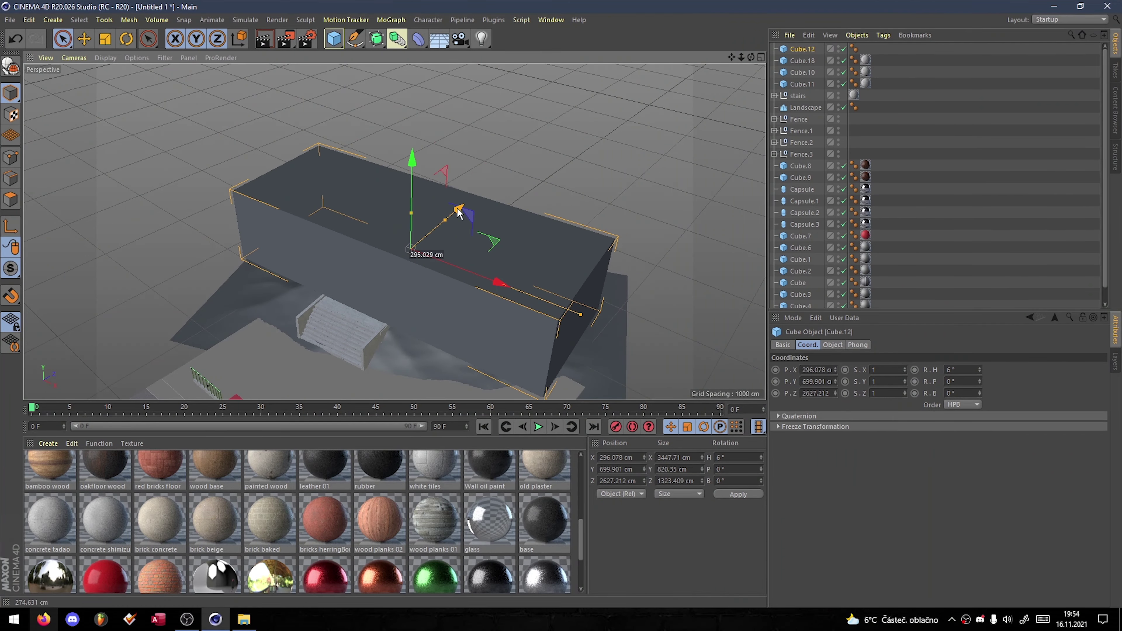
left_click_drag(458, 212, 427, 256, "alt")
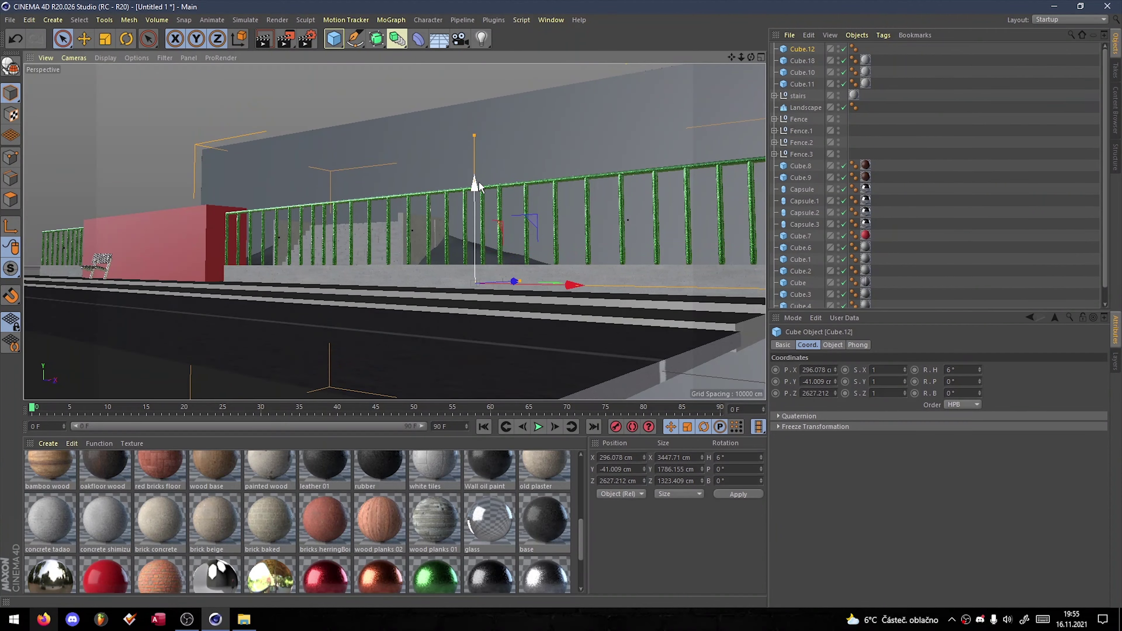
left_click(460, 38)
left_click(375, 54)
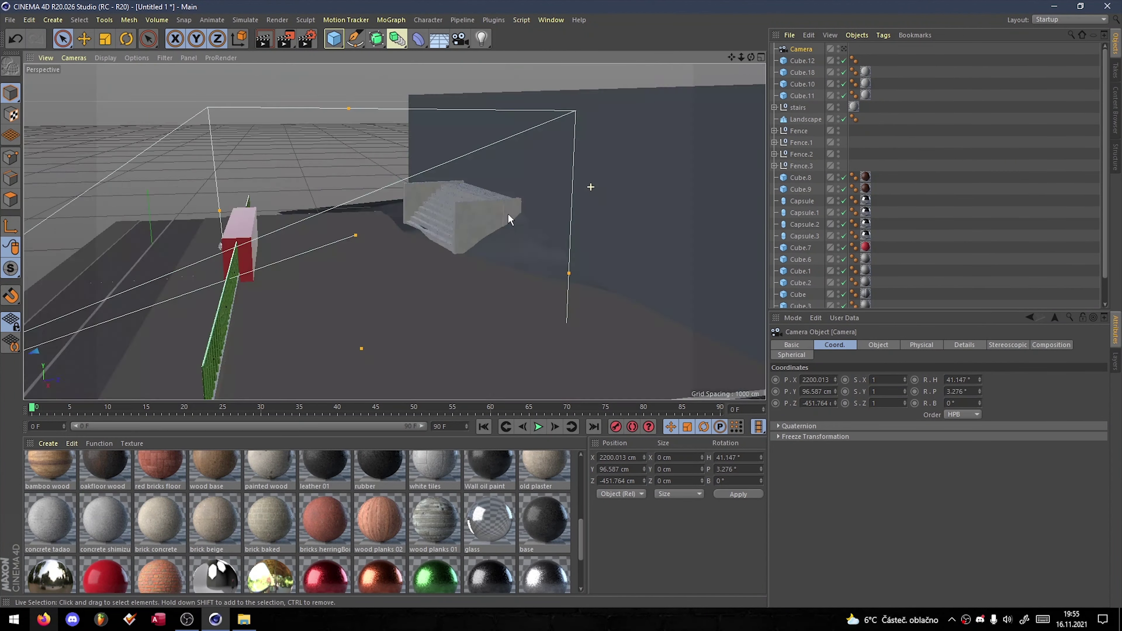
- Apply the concrete shimizu material to the back wall Cube.12
left_click_drag(510, 220, 398, 247, "alt")
scroll(213, 535, "down", 5)
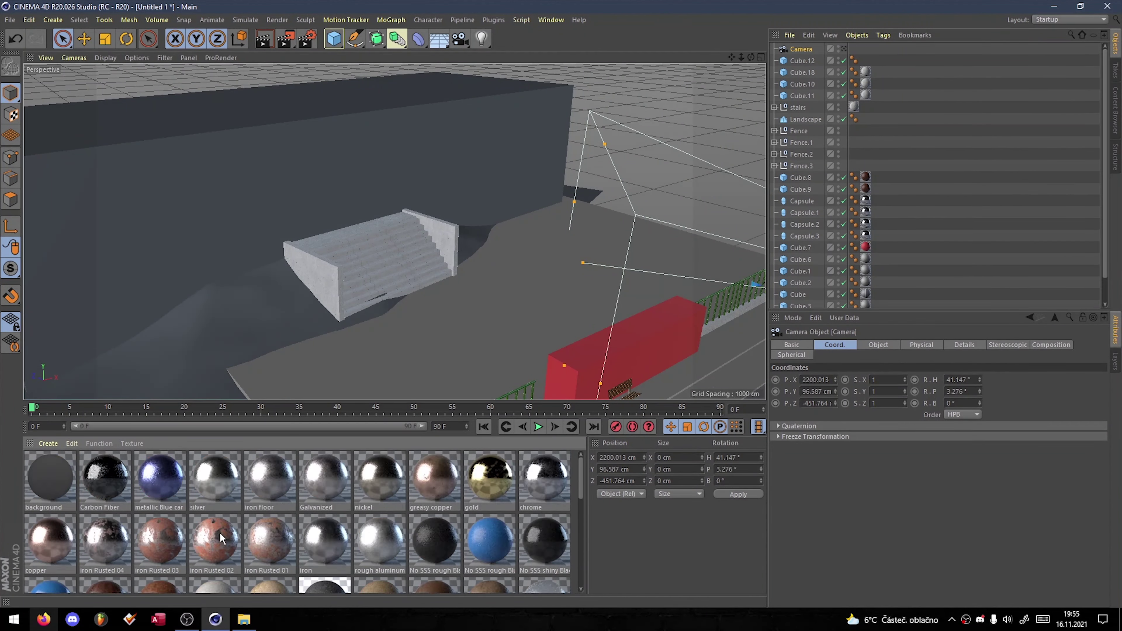
scroll(219, 538, "down", 3)
left_click_drag(163, 515, 229, 215)
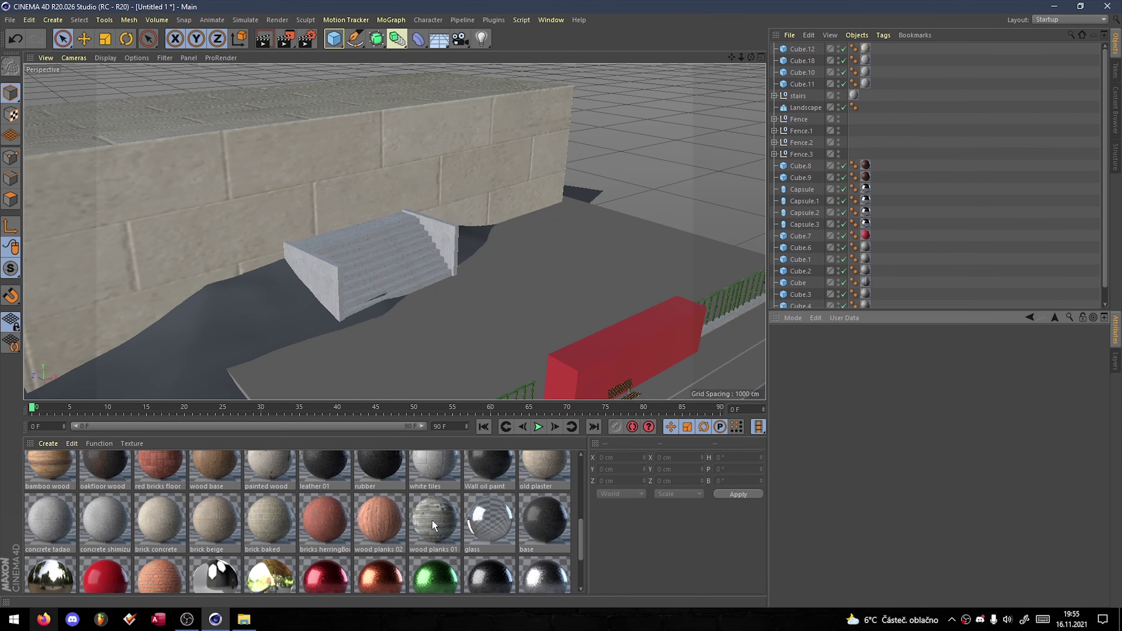
left_click(808, 52)
mouse_move(105, 520)
left_mouse_down()
mouse_move(210, 228)
mouse_move(414, 188)
mouse_move(426, 197)
left_mouse_up()
- Create a text object reading 'STŘEDNÍ ŠKOLA GASTRONOMICKÁ A HOTELOVÁ S.R.O.'
left_click(334, 39)
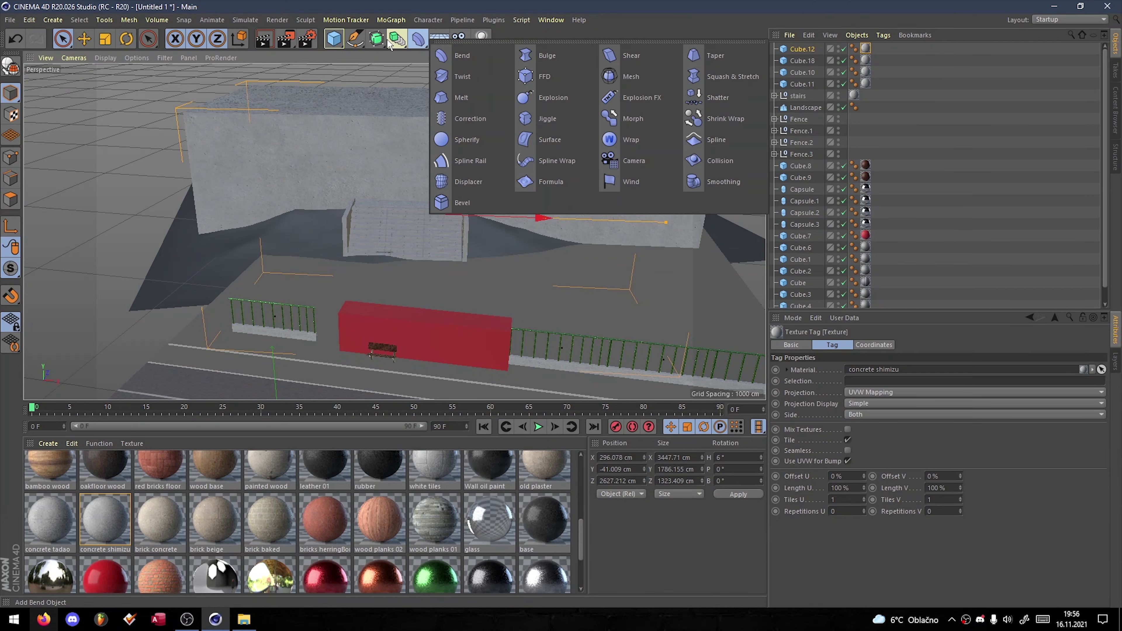
left_click(539, 76)
left_click(848, 383)
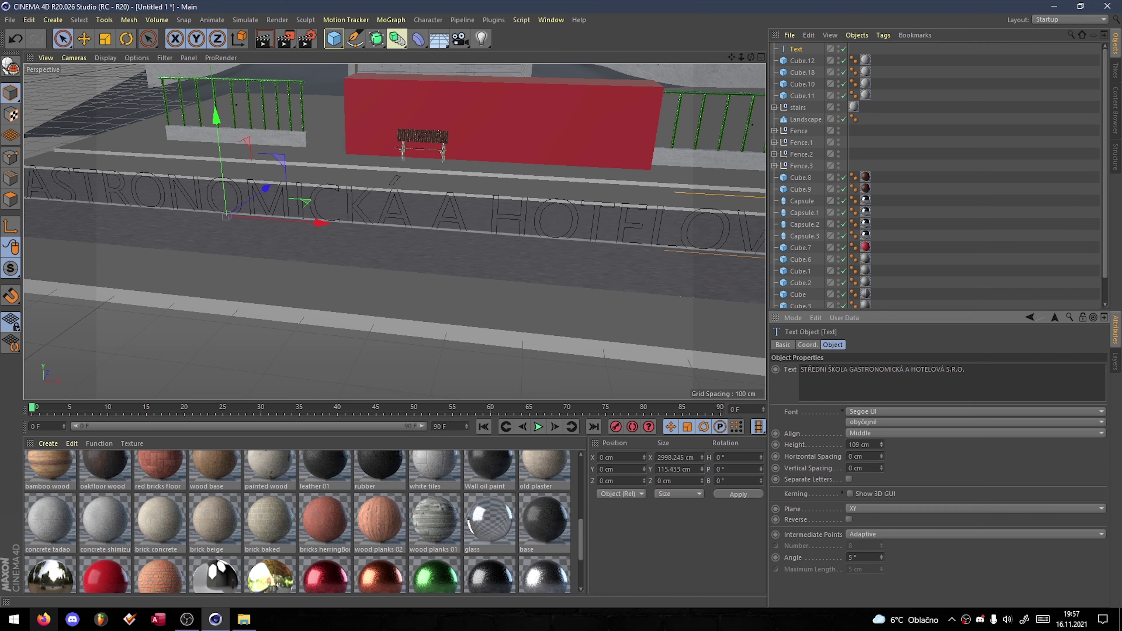
- Extrude the text into 3D letters and create a new material Mat.2
left_click(397, 39)
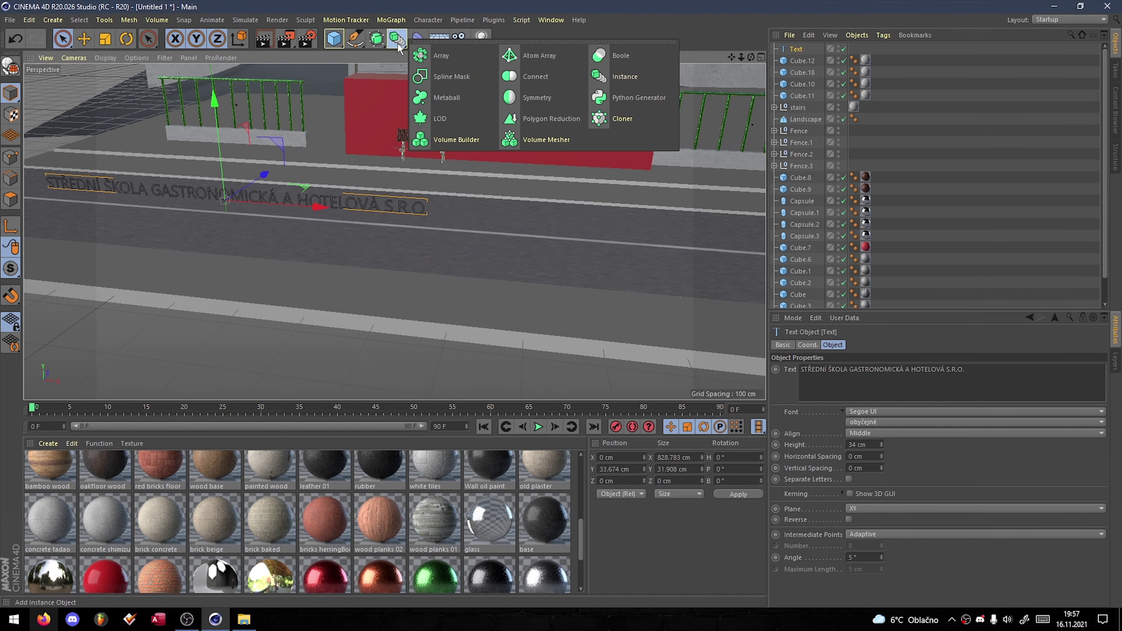
left_click(514, 65)
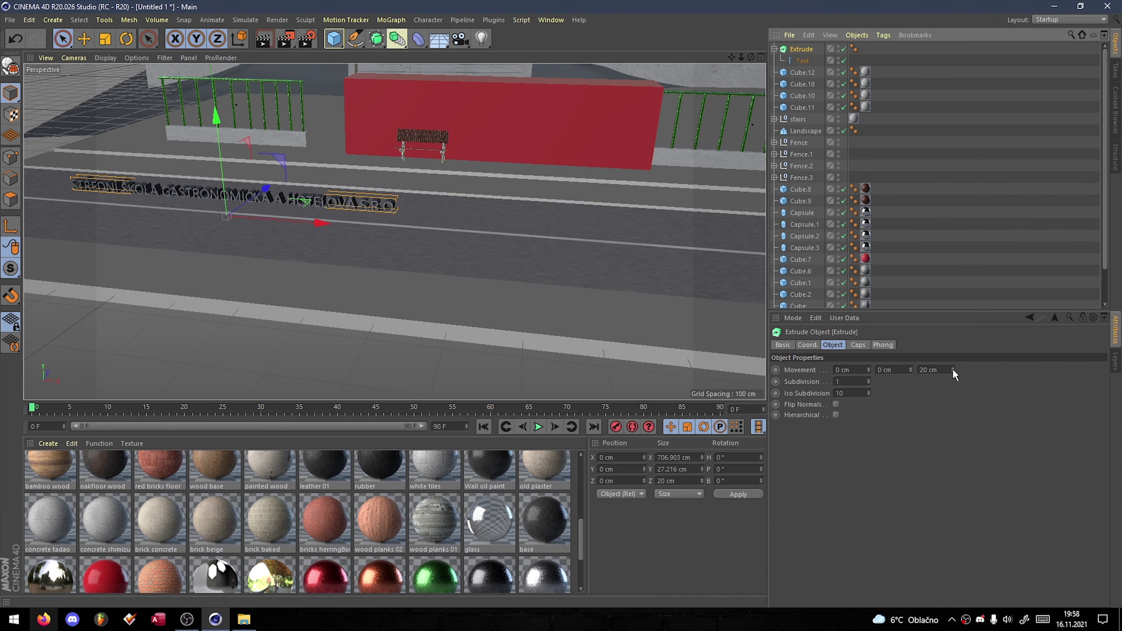
double_click(50, 478)
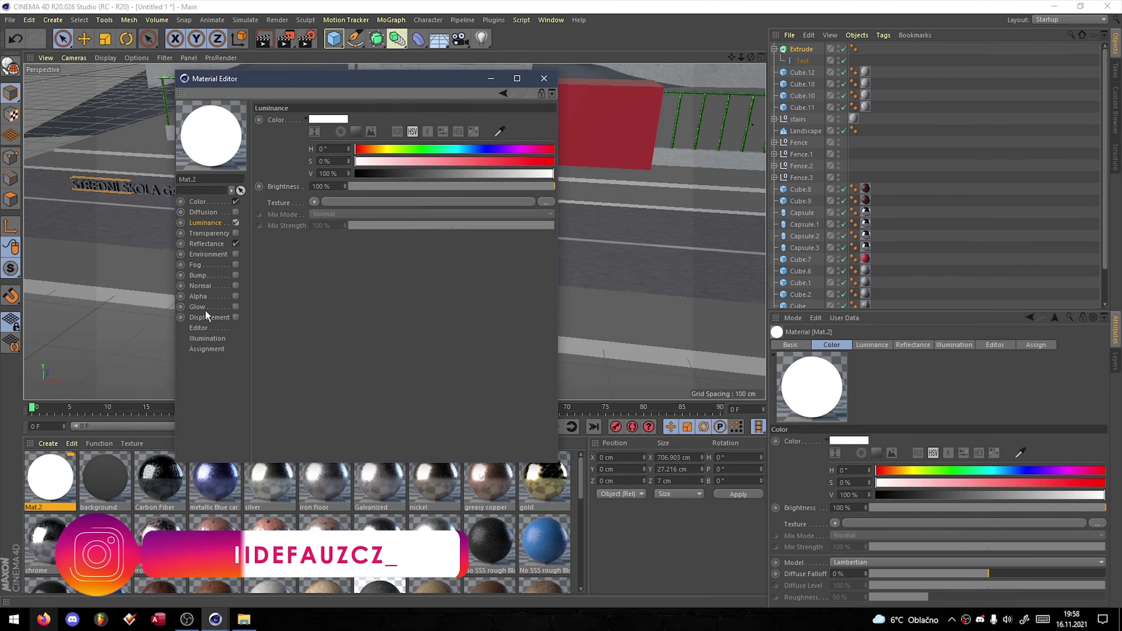
- Enable luminance on Mat.2, apply it to the extruded text, and preview the glow
left_click(235, 222)
left_click_drag(309, 78, 720, 150)
left_click_drag(50, 478, 802, 48)
key("ctrl+r")
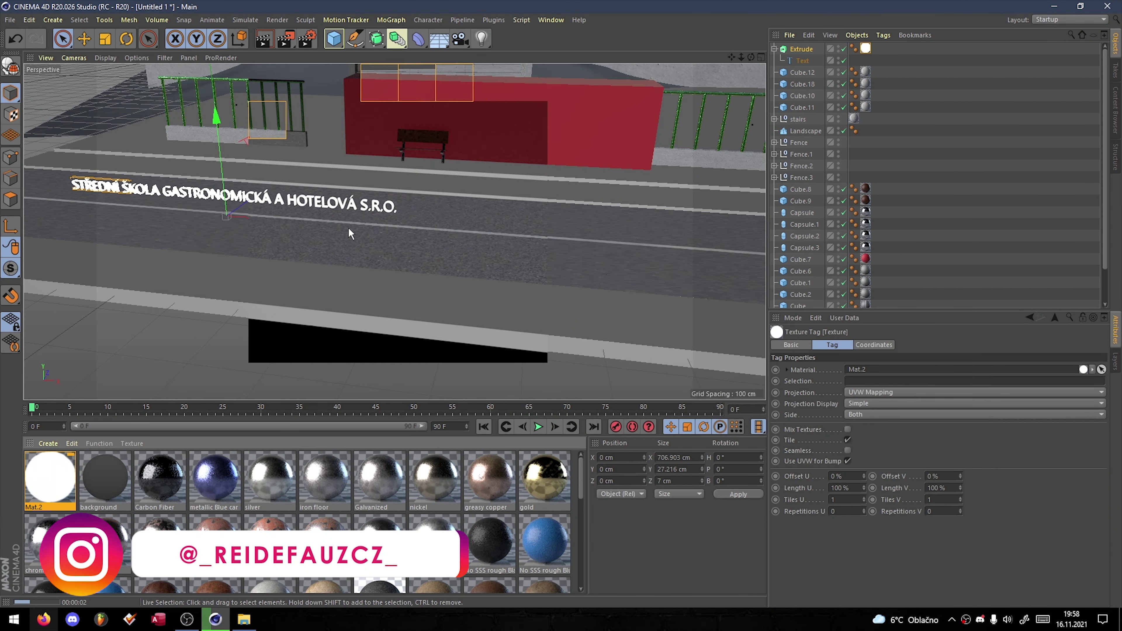
double_click(50, 478)
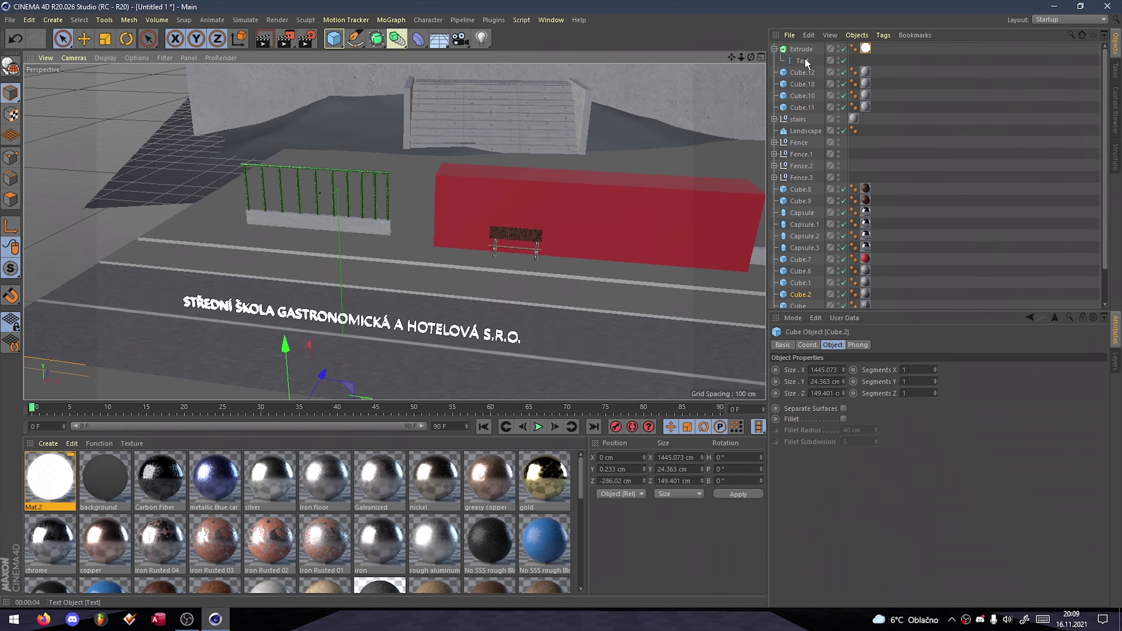
- Push the school-name text forward onto the wall face and lower it
left_click(802, 72)
left_click_drag(393, 233, 485, 129, "alt")
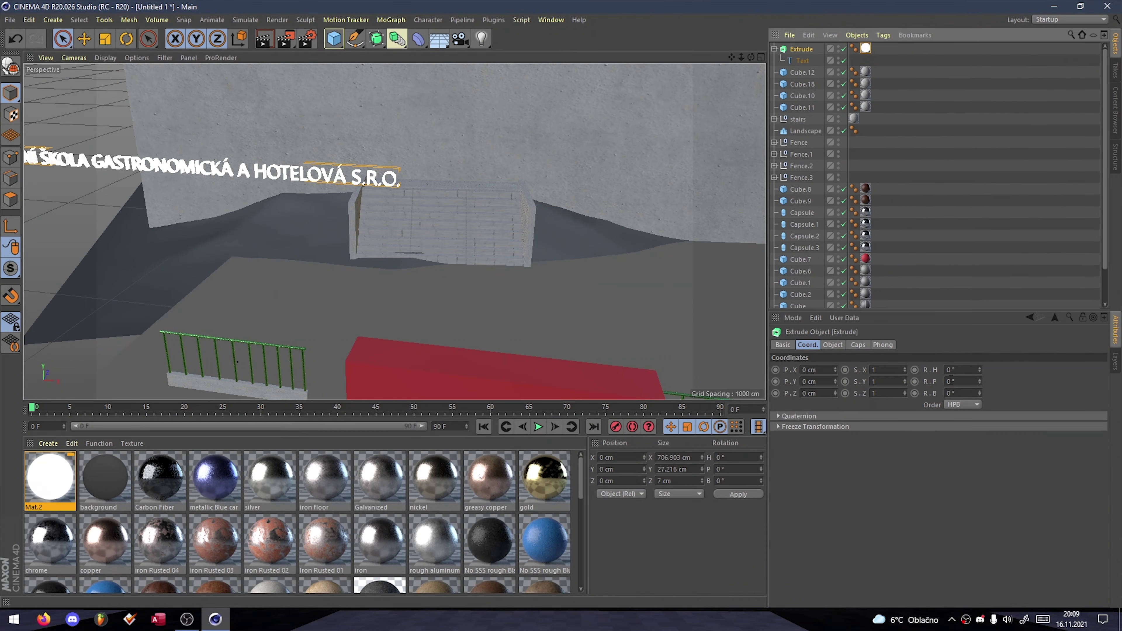
left_click_drag(393, 233, 309, 199, "alt")
left_click(259, 167)
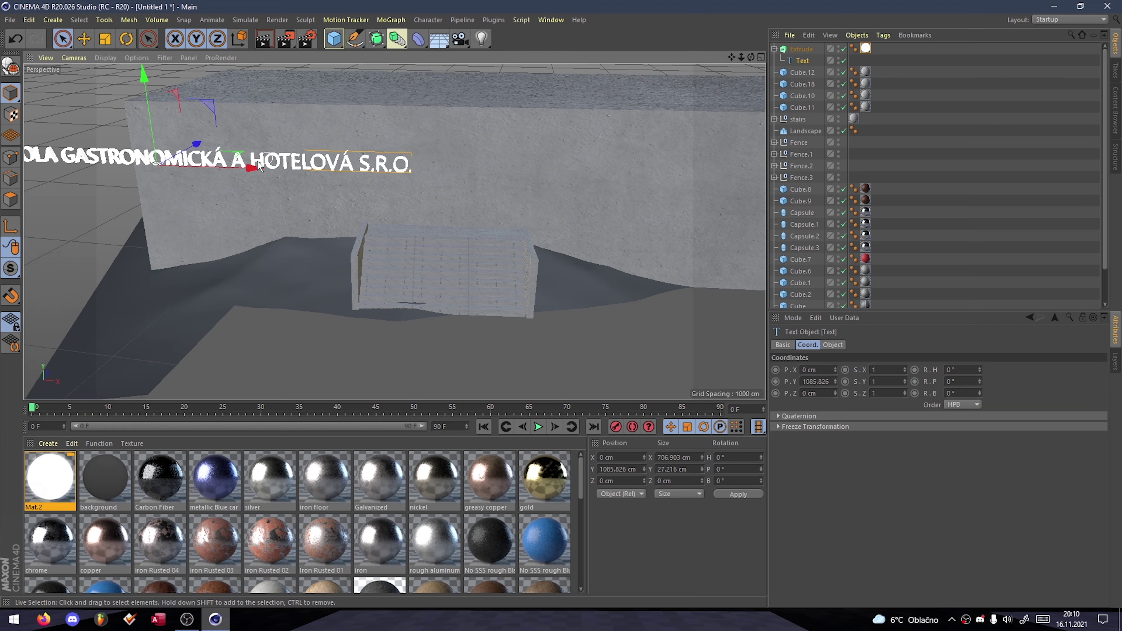
mouse_move(454, 151)
left_mouse_down()
mouse_move(536, 130)
mouse_move(611, 280)
mouse_move(645, 256)
left_mouse_up()
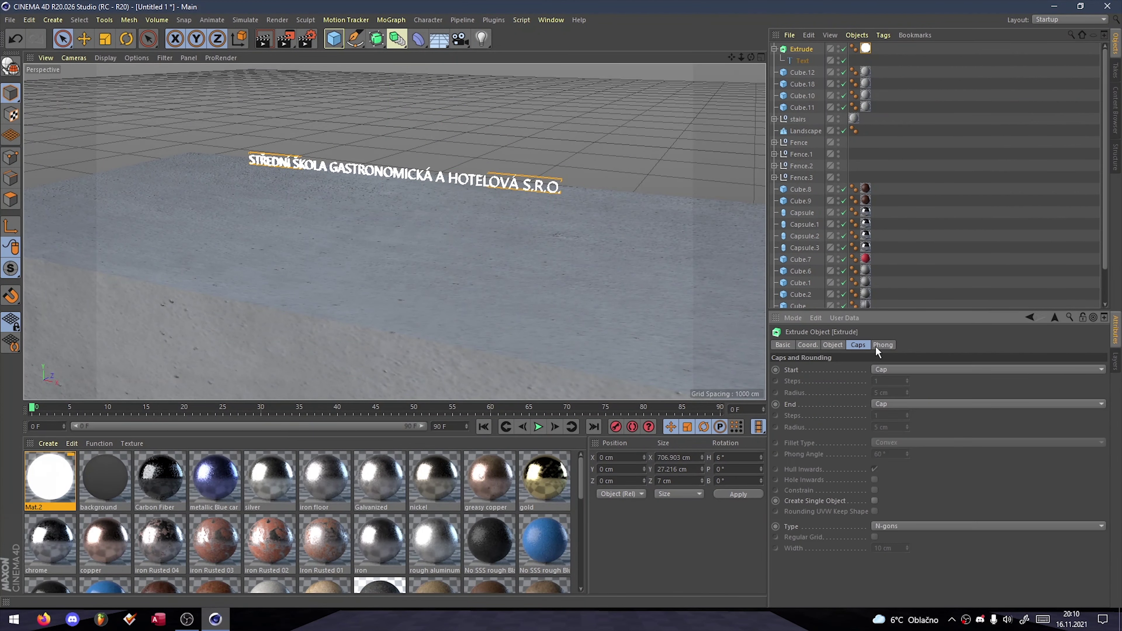
left_click(802, 60)
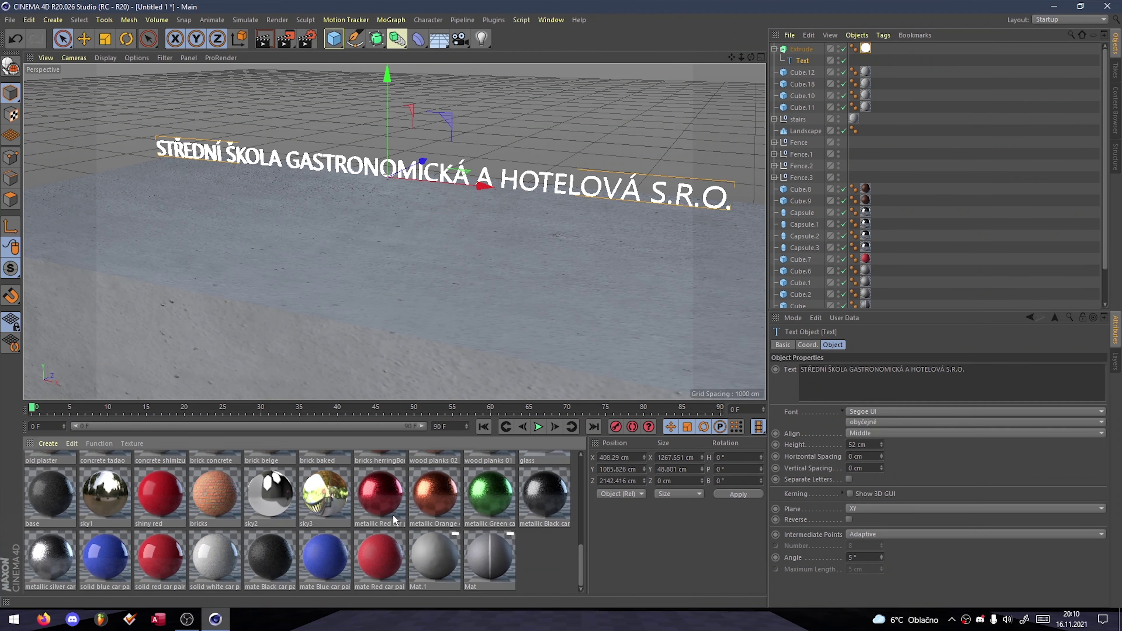
left_click_drag(489, 127, 493, 169, "alt")
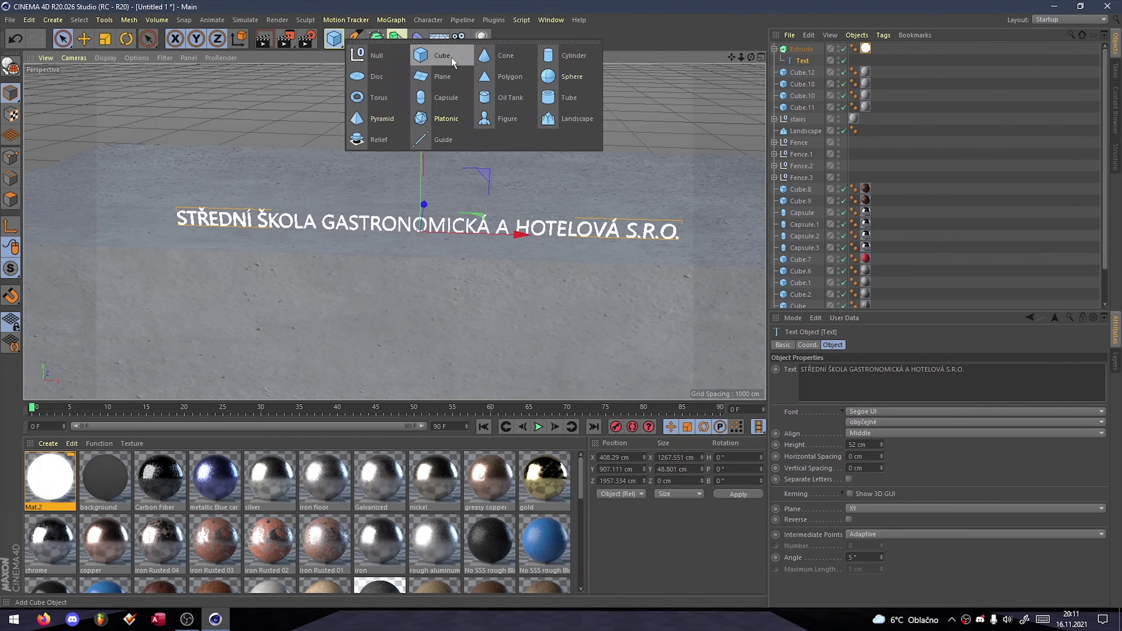
- Add a cube and shape it into a thin board Cube.13 behind the text
left_click(810, 73)
mouse_move(546, 287)
left_mouse_down("alt")
mouse_move(512, 169)
mouse_move(534, 206)
mouse_move(577, 231)
left_mouse_up("alt")
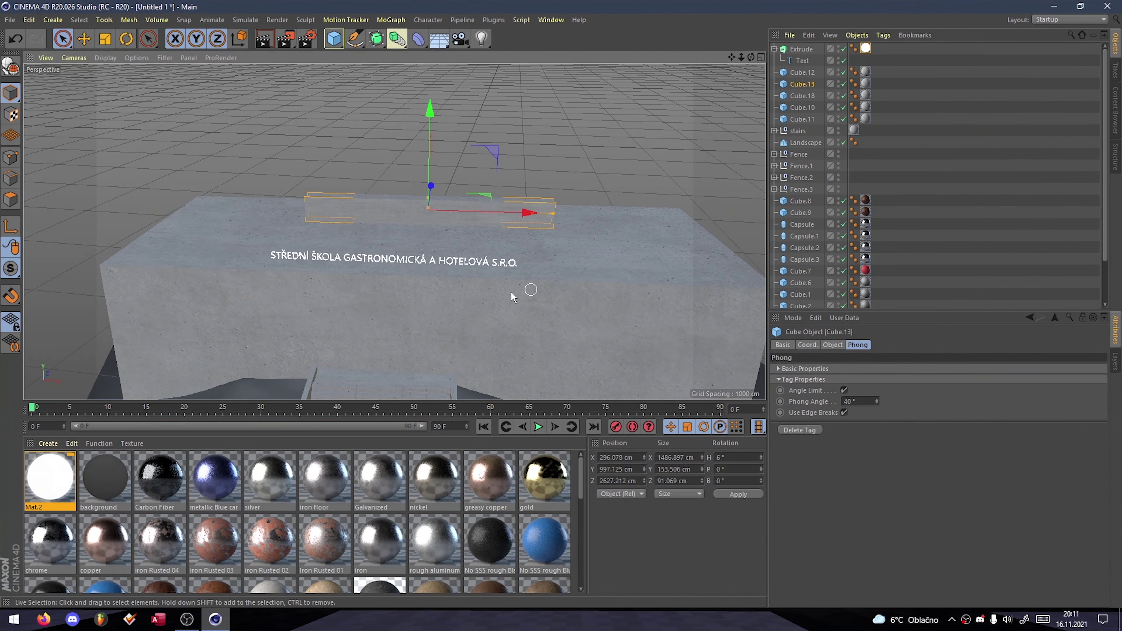
mouse_move(511, 293)
left_mouse_down("alt")
mouse_move(485, 111)
mouse_move(543, 177)
mouse_move(470, 121)
mouse_move(559, 161)
mouse_move(599, 127)
mouse_move(526, 233)
mouse_move(441, 246)
mouse_move(553, 130)
mouse_move(221, 108)
left_mouse_up("alt")
mouse_move(343, 288)
left_mouse_down("alt")
mouse_move(501, 195)
mouse_move(283, 95)
left_mouse_up("alt")
left_click_drag(279, 88, 277, 81)
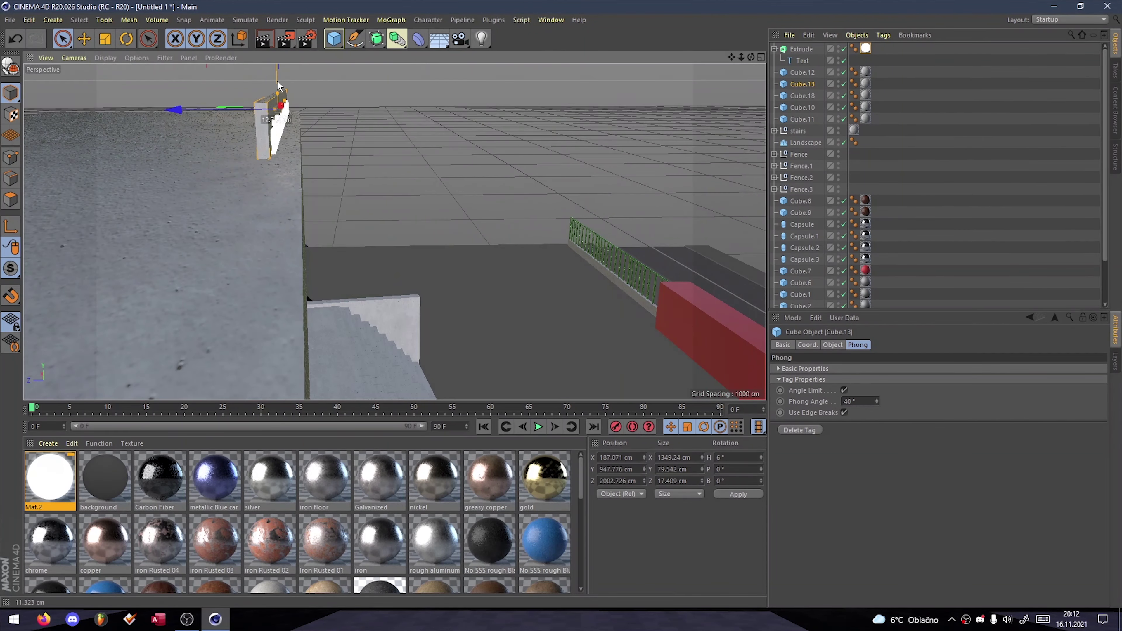
- Give the board solid blue car paint and move text and board down together
left_click(873, 84)
scroll(394, 516, "down", 5)
left_click_drag(104, 556, 271, 129)
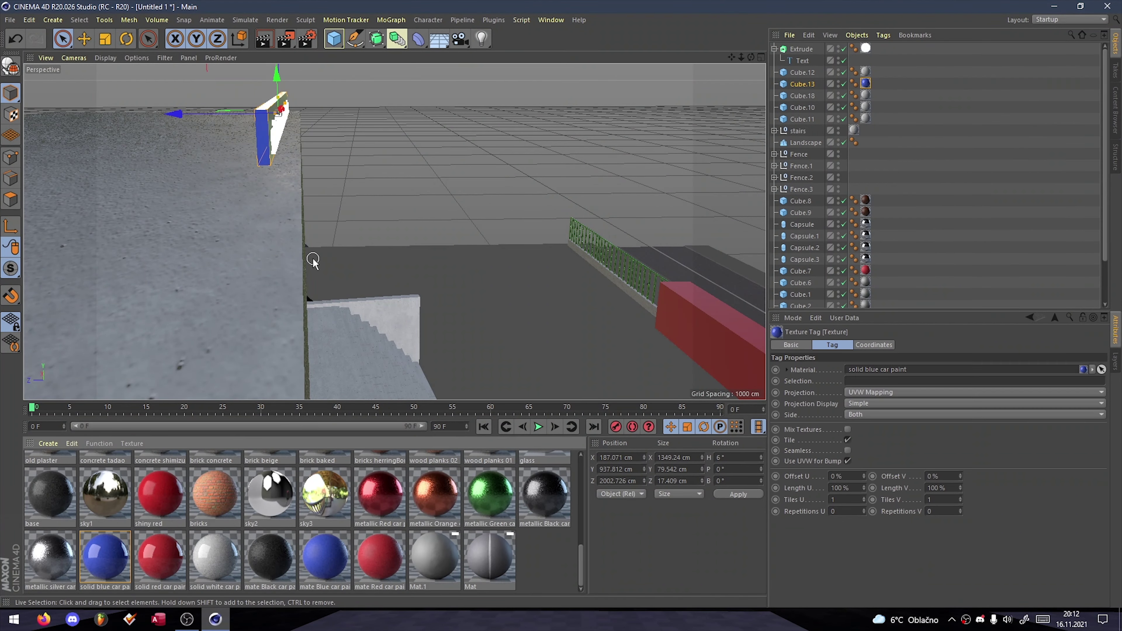
mouse_move(314, 259)
left_mouse_down("alt")
mouse_move(394, 231)
mouse_move(345, 199)
mouse_move(362, 208)
left_mouse_up("alt")
scroll(441, 512, "up", 5)
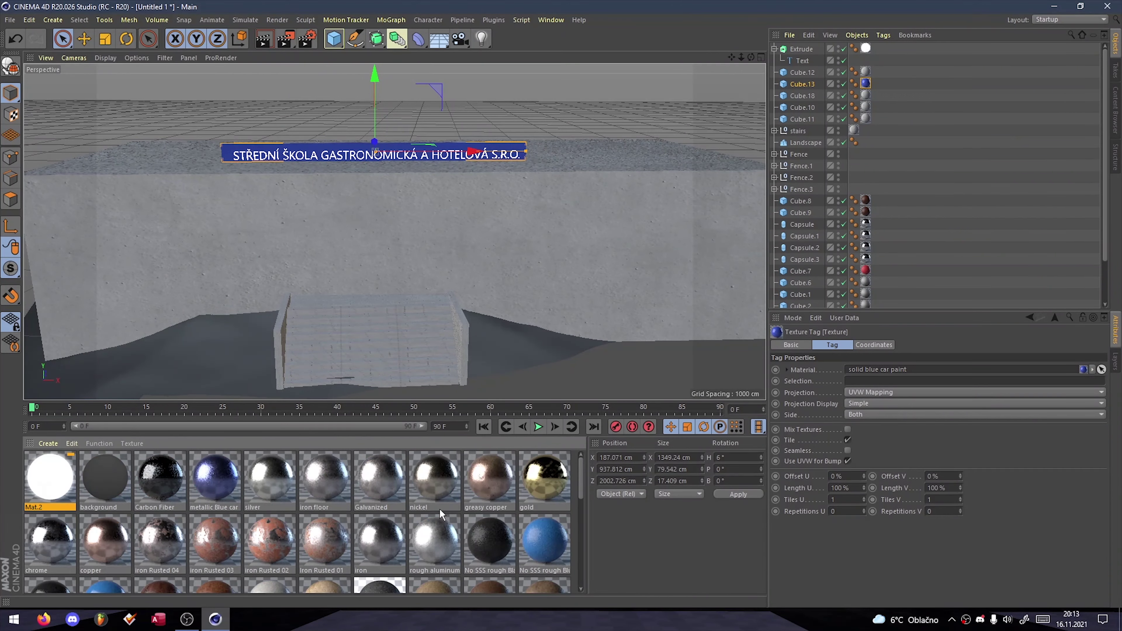
left_click(802, 48, "ctrl")
left_click_drag(311, 264, 398, 230)
left_click(845, 96)
- Raise the copied wall block Cube.14 to 4665.52 cm and move it toward the front
left_click(814, 74)
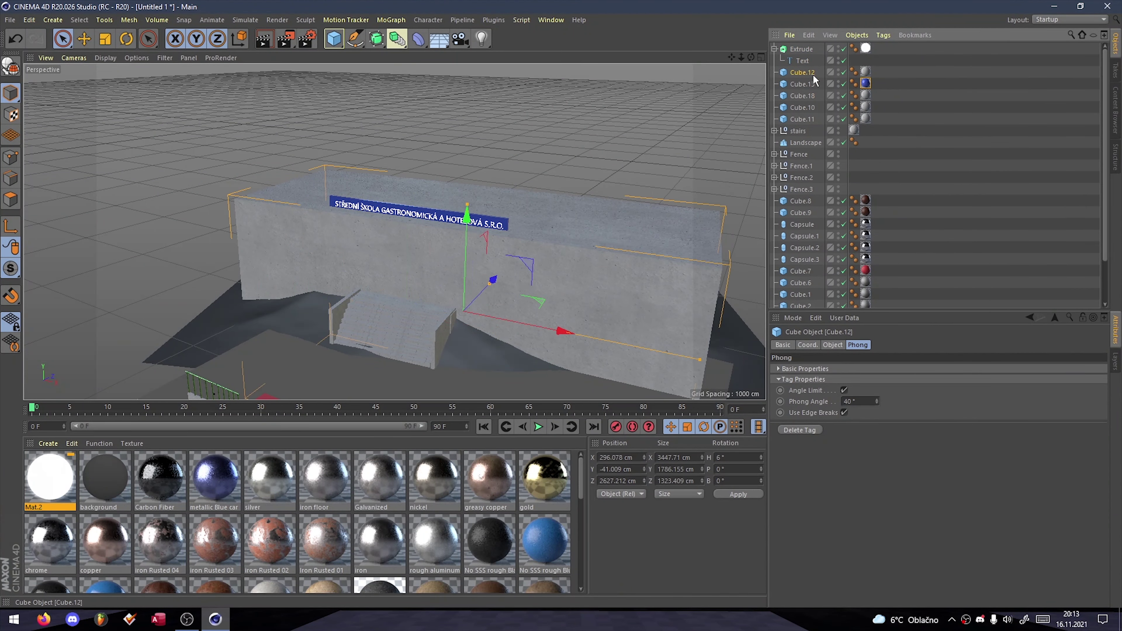
left_click_drag(559, 332, 246, 270, "alt")
left_click_drag(284, 193, 335, 146, "alt")
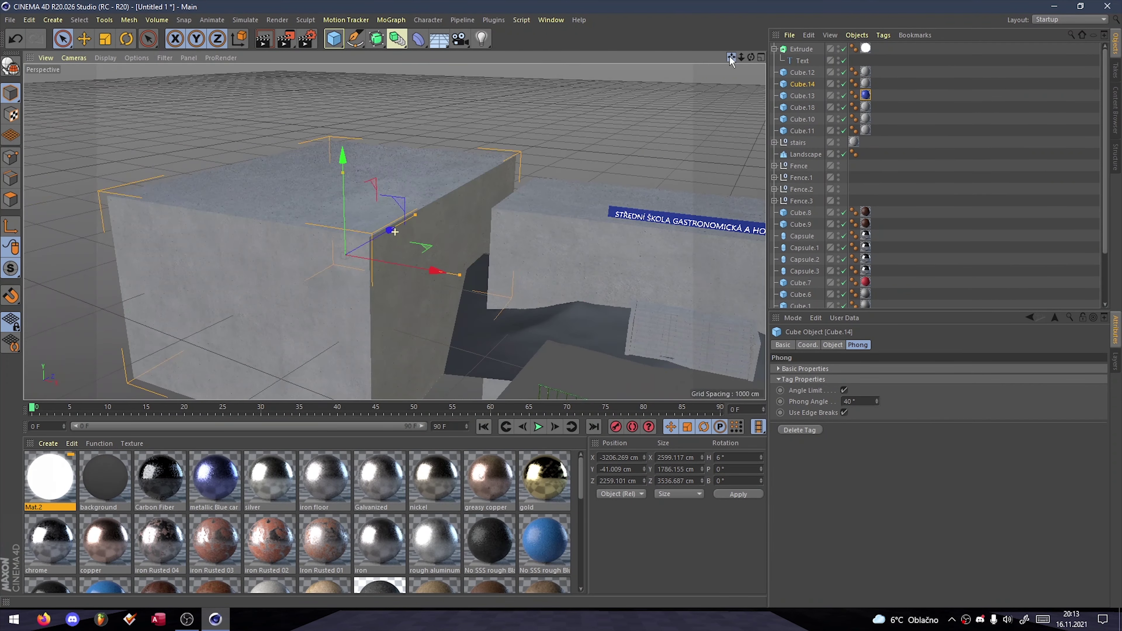
mouse_move(389, 177)
left_mouse_down()
mouse_move(399, 116)
mouse_move(379, 102)
left_mouse_up()
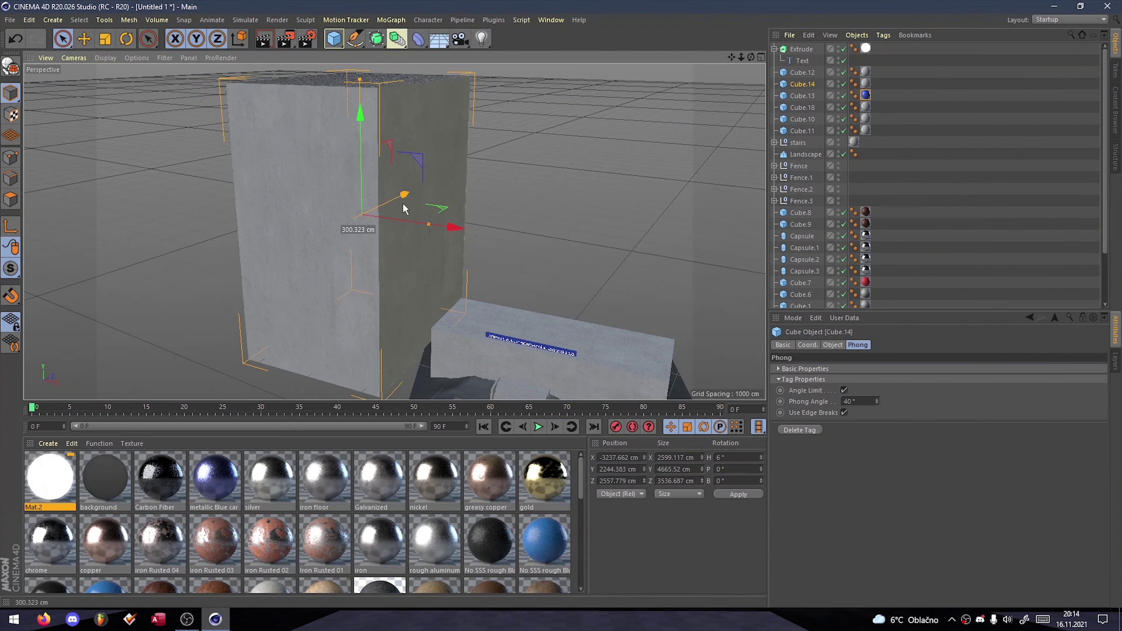
mouse_move(406, 209)
left_mouse_down()
mouse_move(574, 176)
mouse_move(501, 381)
mouse_move(394, 233)
mouse_move(359, 235)
mouse_move(401, 243)
mouse_move(395, 232)
mouse_move(411, 230)
left_mouse_up()
scroll(890, 194, "down", 3)
- Add a new camera and frame the view on the wall above the stairs
left_click(460, 38)
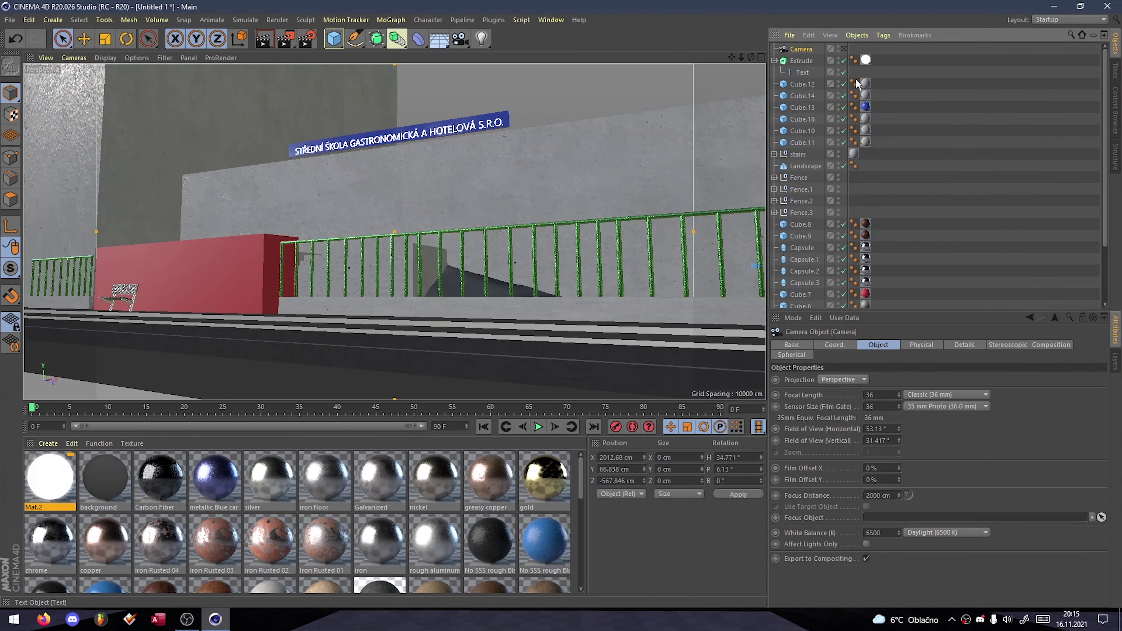
scroll(458, 301, "down", 5)
left_click_drag(458, 300, 381, 175, "alt")
middle_click_drag(381, 176, 513, 281, "alt")
right_click_drag(513, 281, 603, 313, "alt")
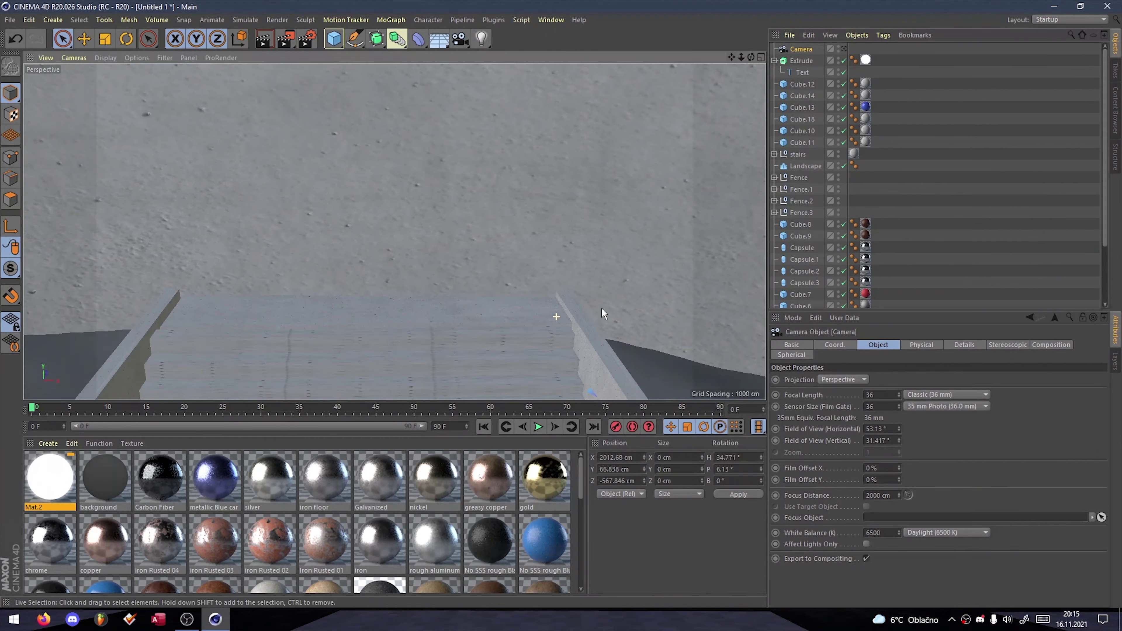
scroll(603, 313, "down", 5)
- Create a cube and flatten it into a tall, narrow door panel
left_click_drag(512, 313, 442, 265, "alt")
left_click(334, 39)
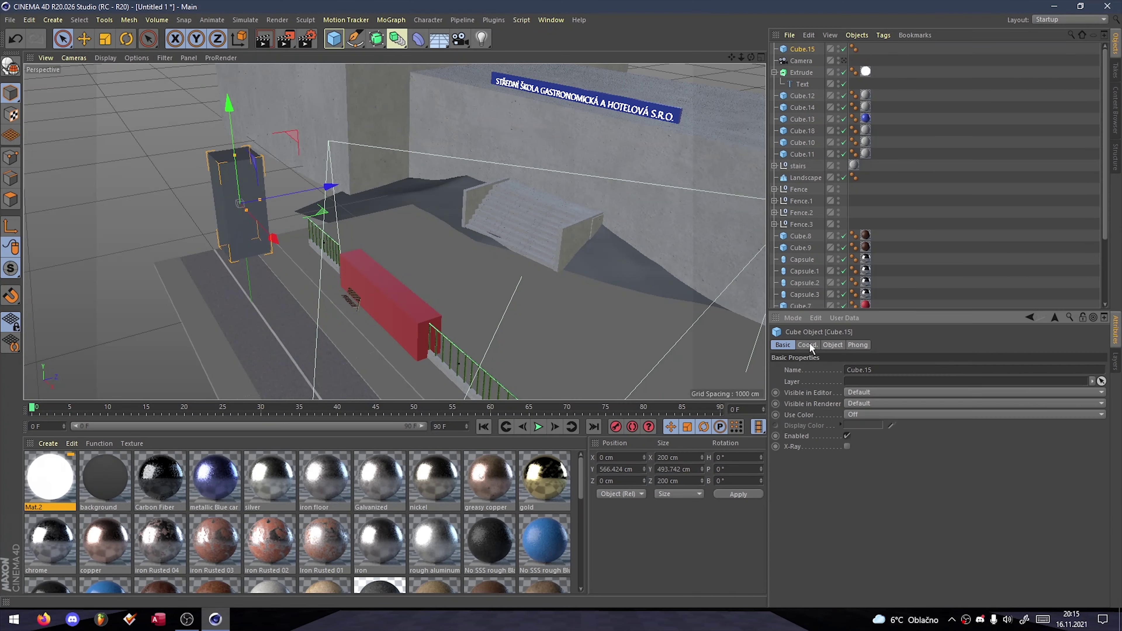
left_click_drag(259, 198, 241, 206)
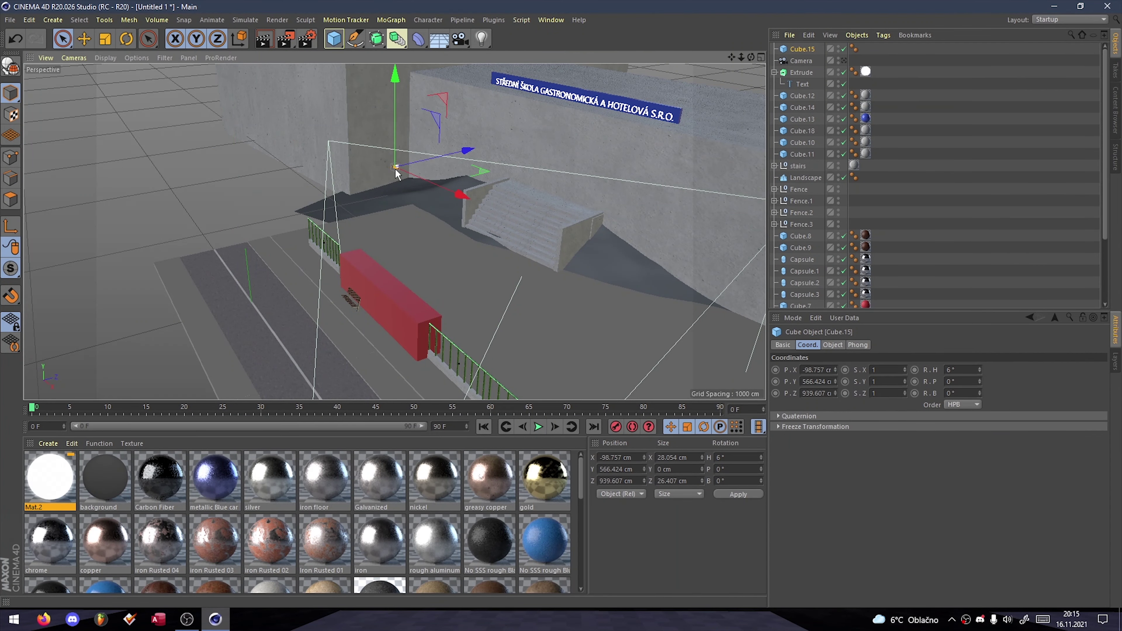
scroll(337, 157, "up", 5)
left_click_drag(343, 158, 349, 115)
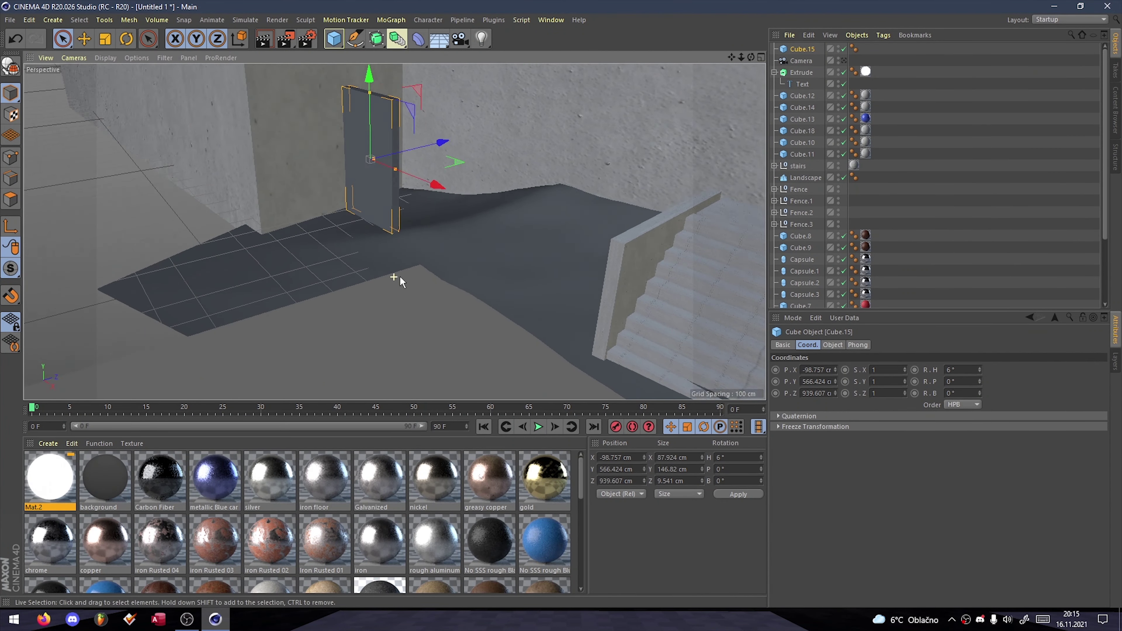
scroll(396, 280, "down", 5)
left_click_drag(396, 281, 394, 231, "alt")
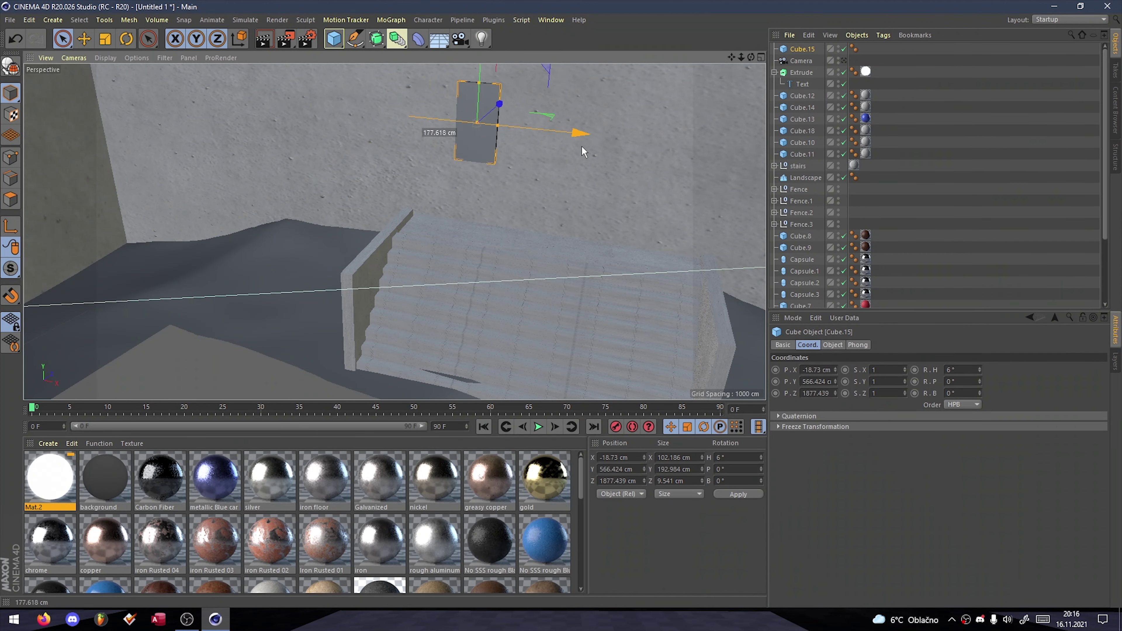
- Slide the door panel into position along the wall above the stairs
left_click_drag(583, 152, 575, 213)
scroll(576, 213, "up", 3)
scroll(491, 243, "up", 2)
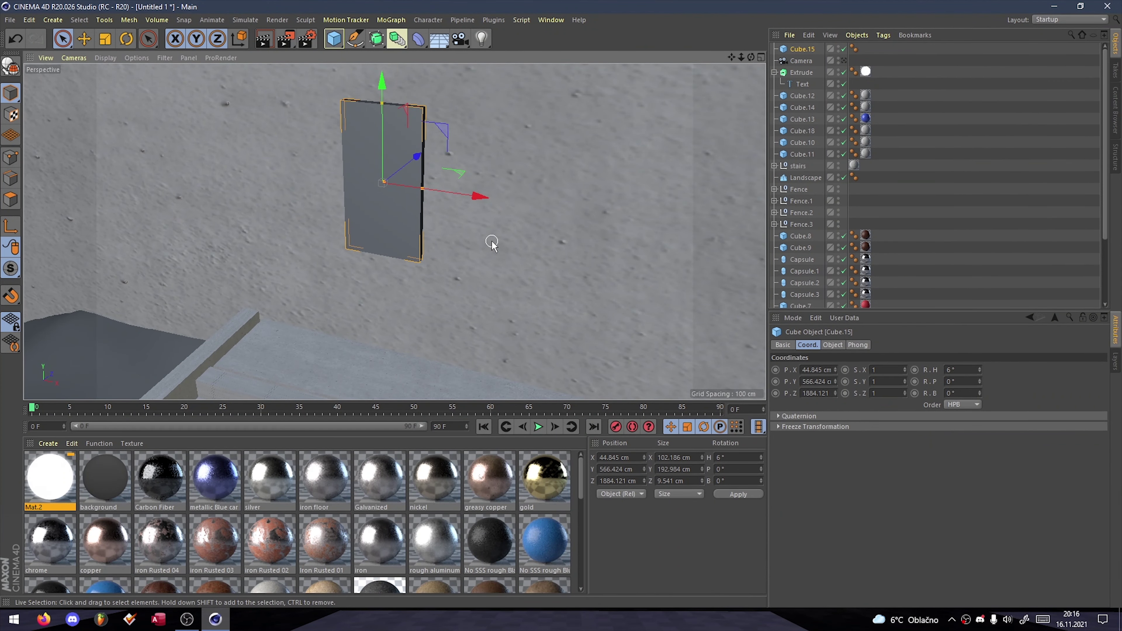
left_click_drag(492, 244, 504, 309, "alt")
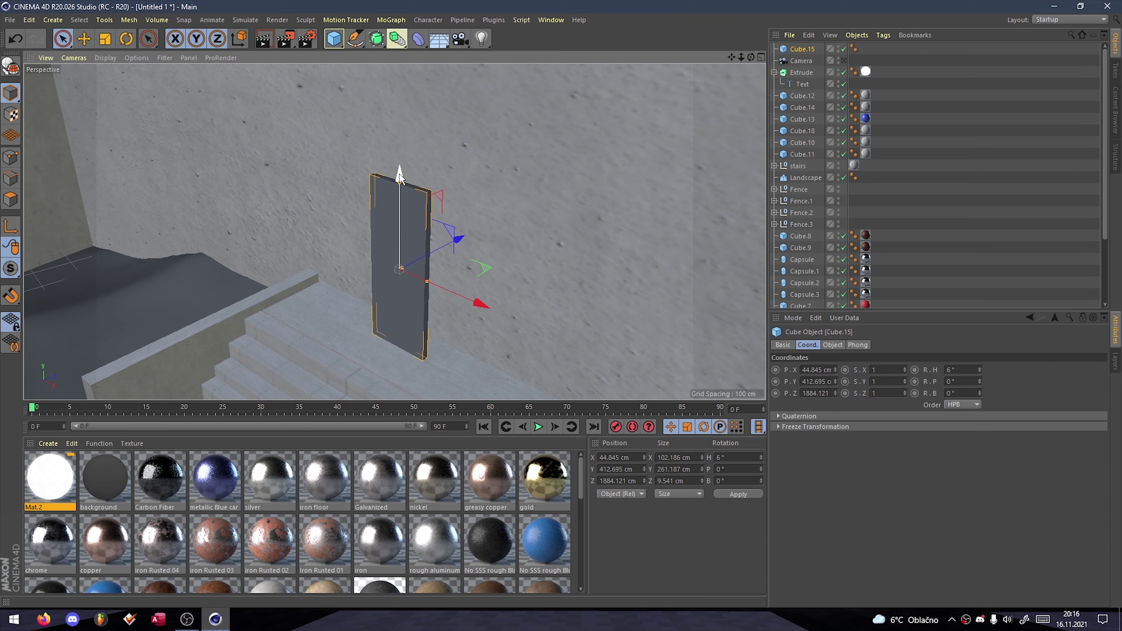
mouse_move(485, 229)
left_mouse_down("alt")
mouse_move(464, 239)
mouse_move(468, 229)
left_mouse_up("alt")
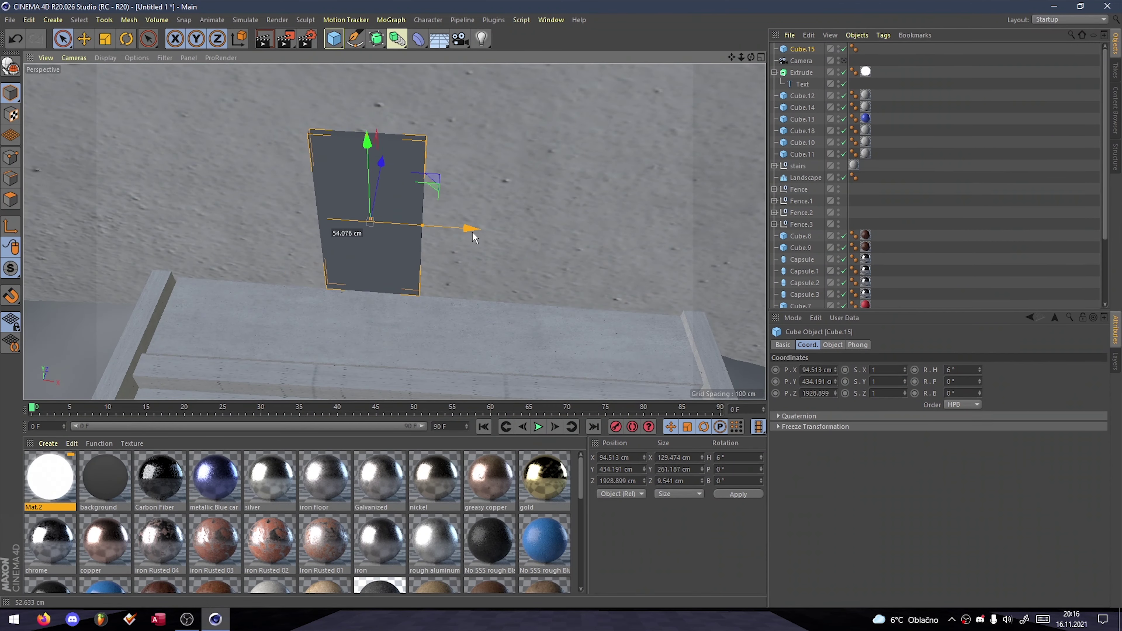
scroll(499, 523, "down", 5)
scroll(498, 522, "up", 5)
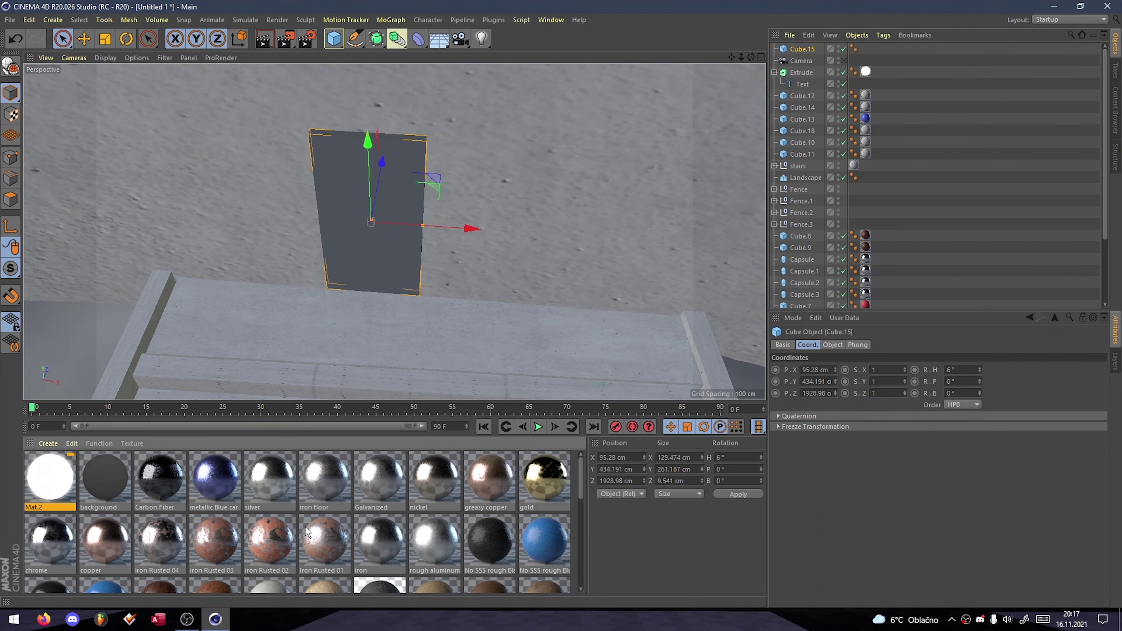
scroll(309, 523, "down", 6)
- Place a copy of the panel beside the first, undoing a mistaken silver car paint
left_click_drag(50, 557, 375, 248)
key("ctrl+z")
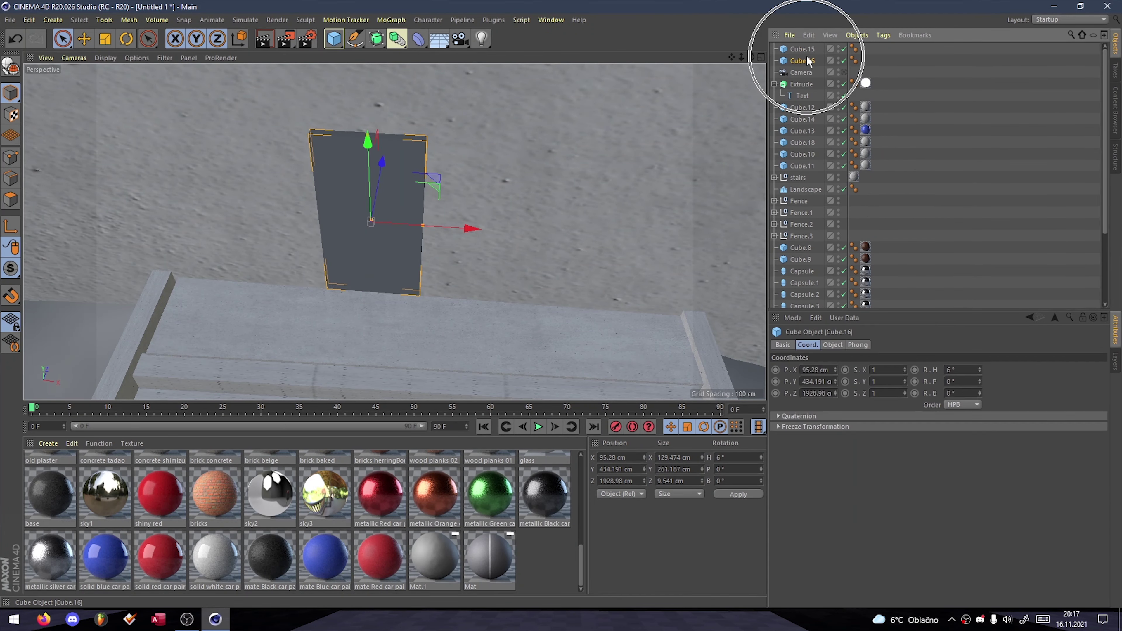
left_click_drag(470, 228, 583, 239, "ctrl")
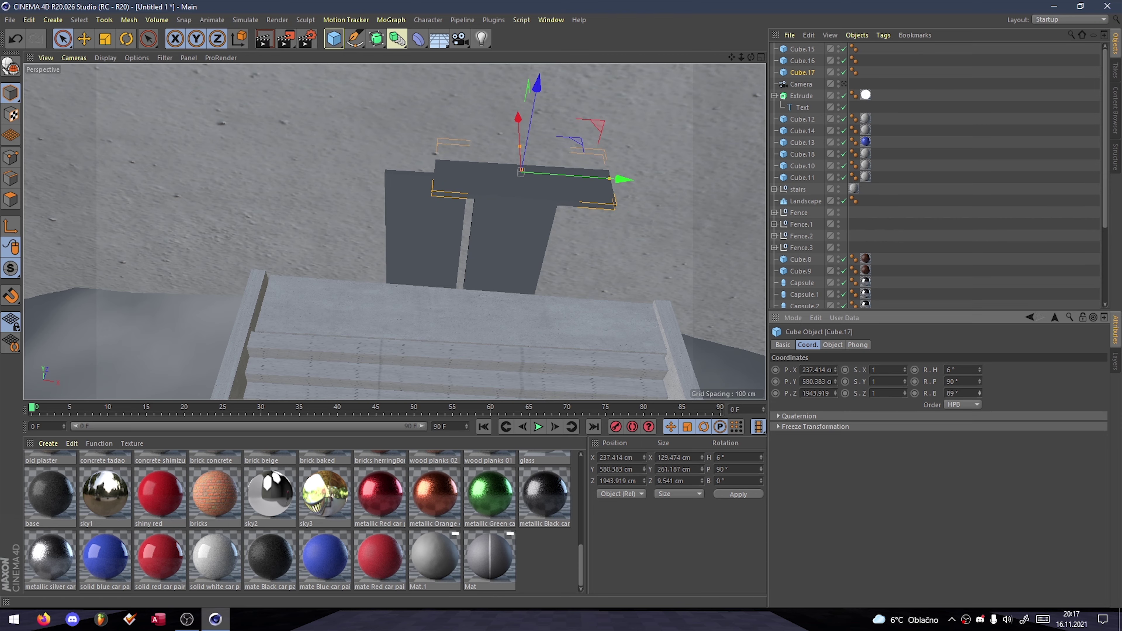
key("ctrl+z")
key("ctrl+z")
key("ctrl+z")
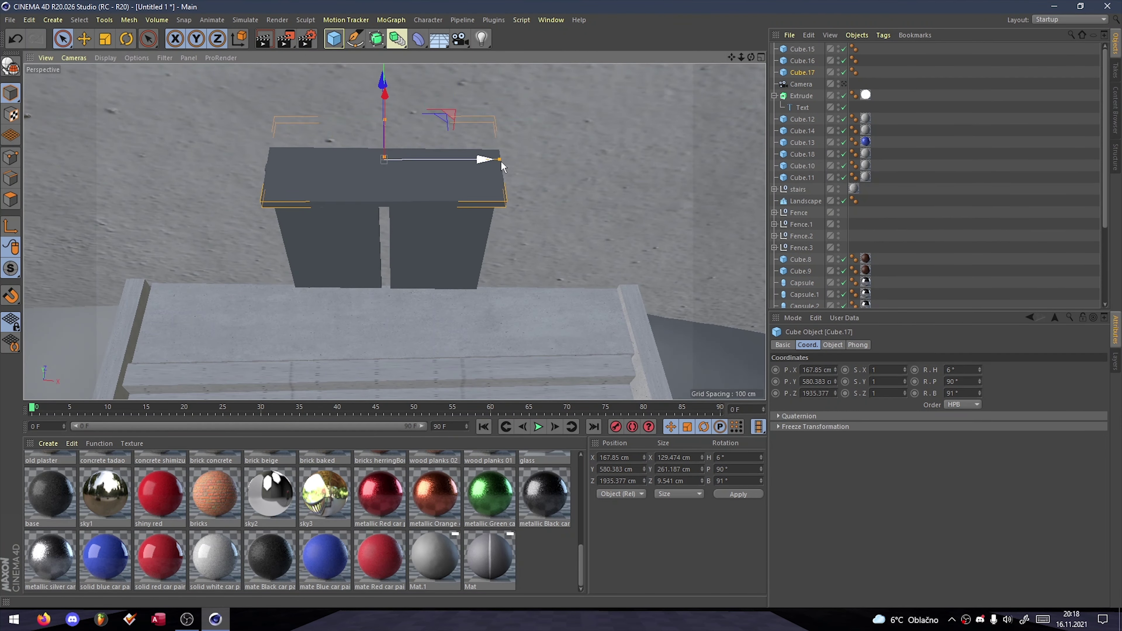
key("ctrl+z")
key("ctrl+z")
key("ctrl+z")
key("ctrl+z")
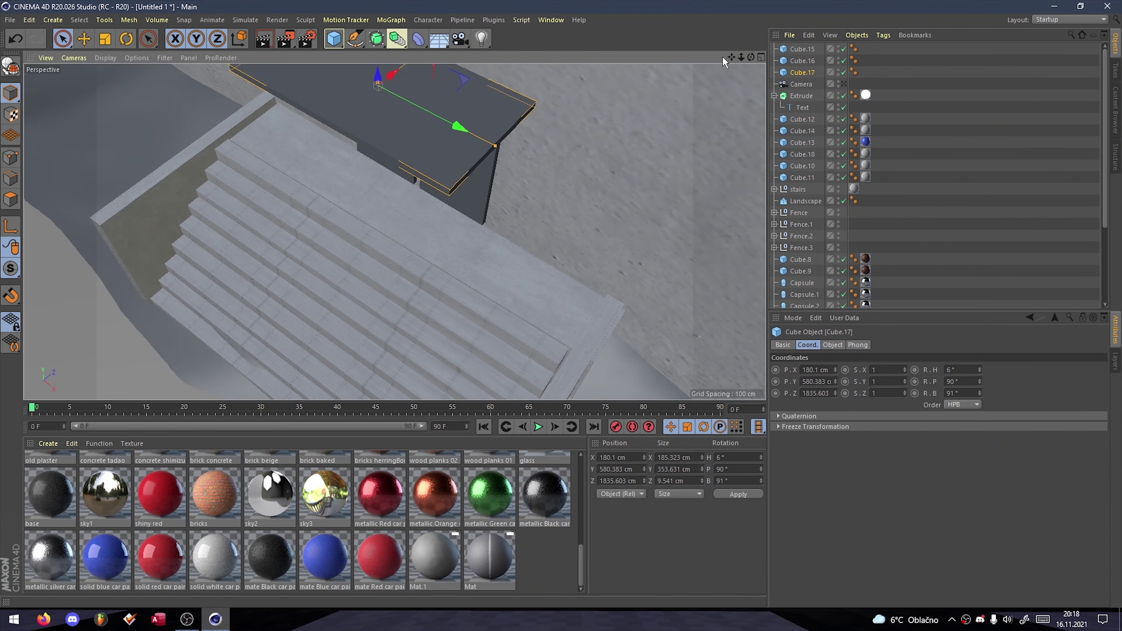
key("ctrl+z")
key("ctrl+z")
- Add a Bend deformer under the top slab Cube.17, then delete it again
left_click(418, 40)
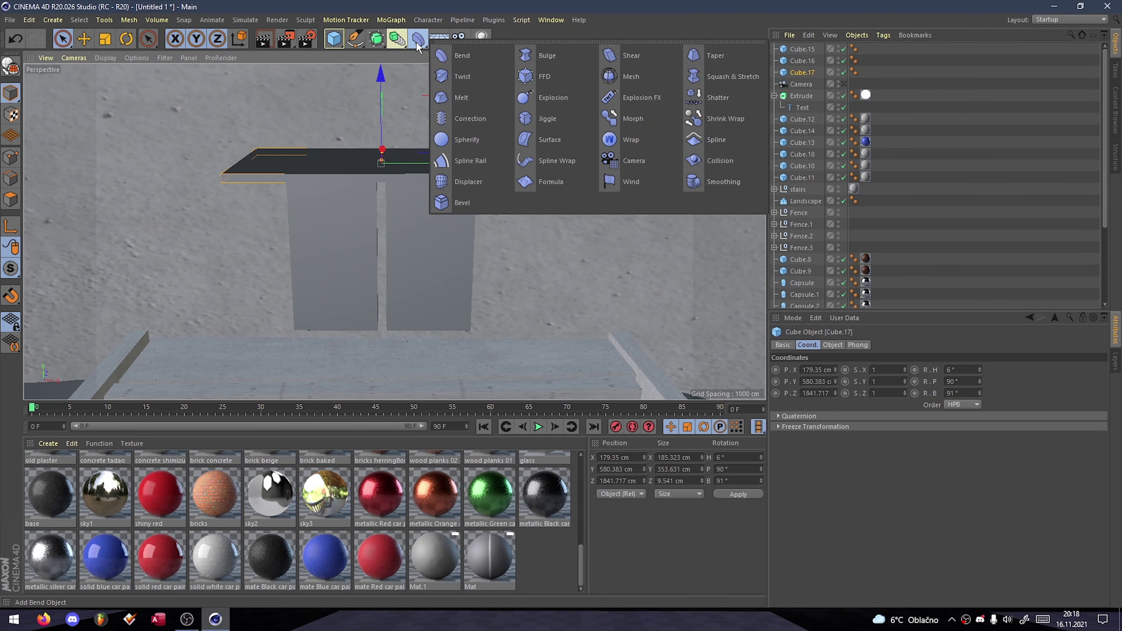
left_click(495, 60)
left_click(809, 66)
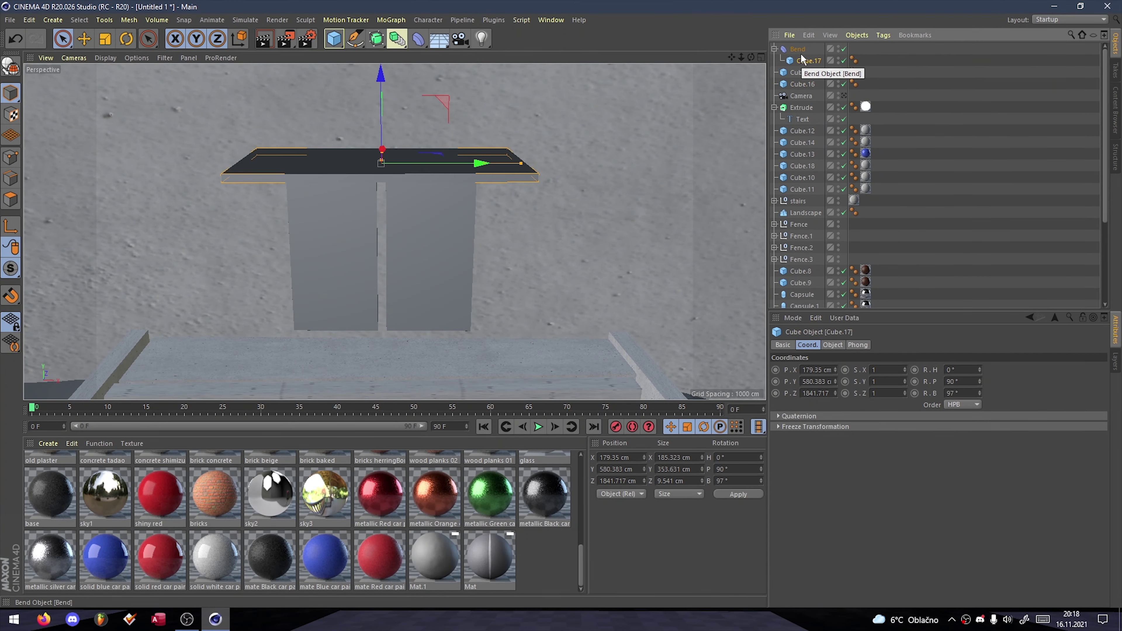
left_click_drag(804, 55, 802, 62)
left_click(837, 347)
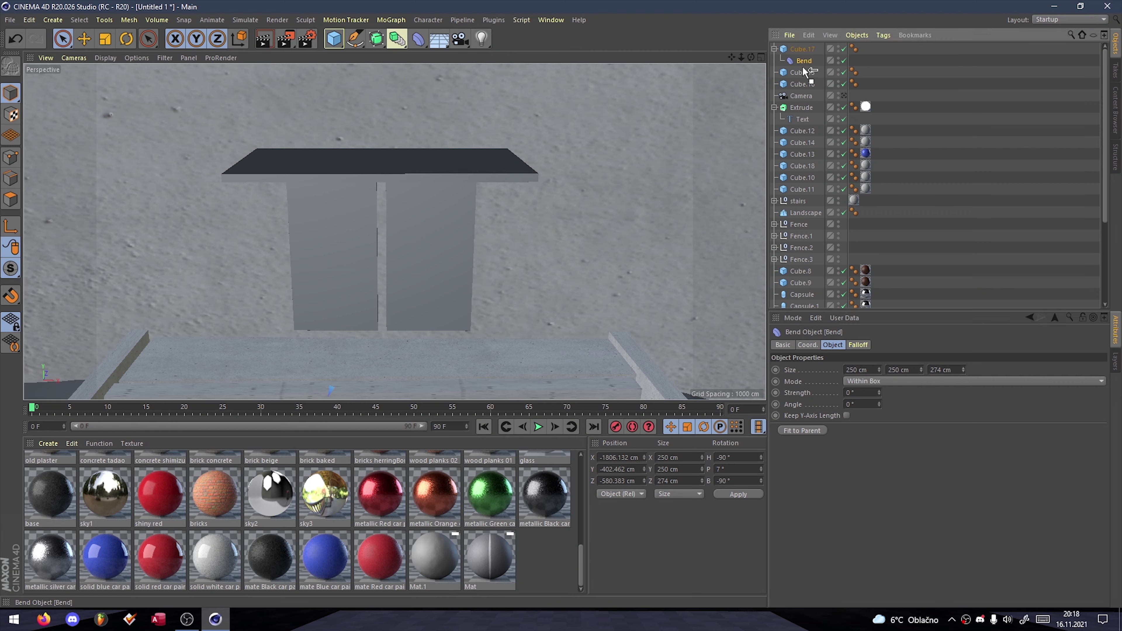
key("Delete")
left_click(377, 39)
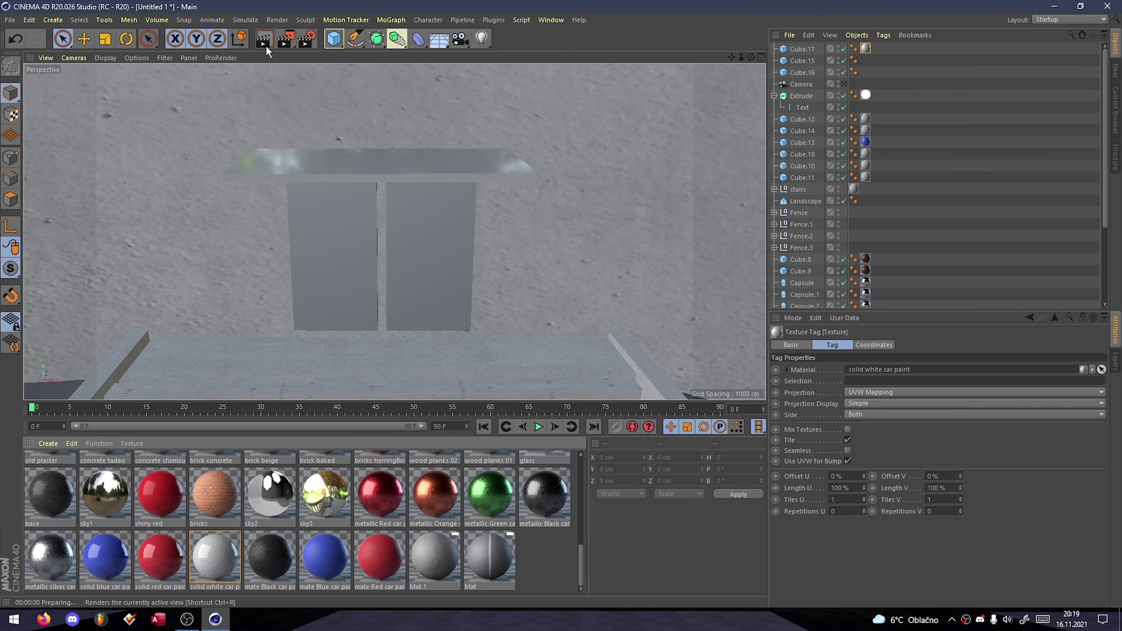
- Give the top slab solid white car paint and pull a panel copy out as a handle
left_click_drag(215, 559, 346, 177)
left_click(803, 72)
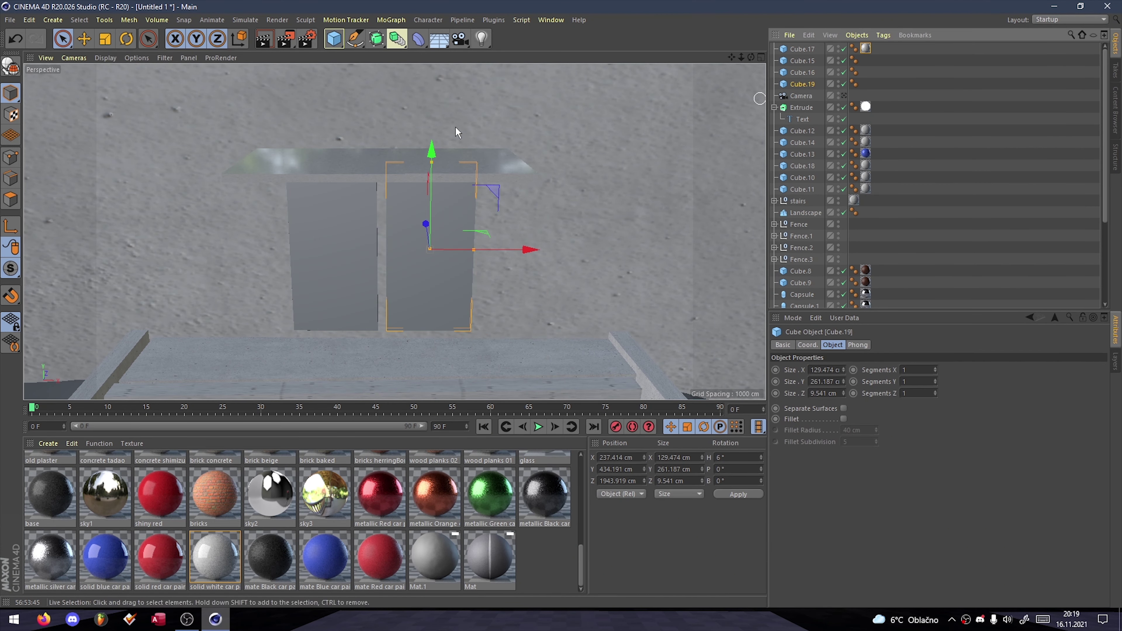
left_click_drag(425, 224, 426, 230)
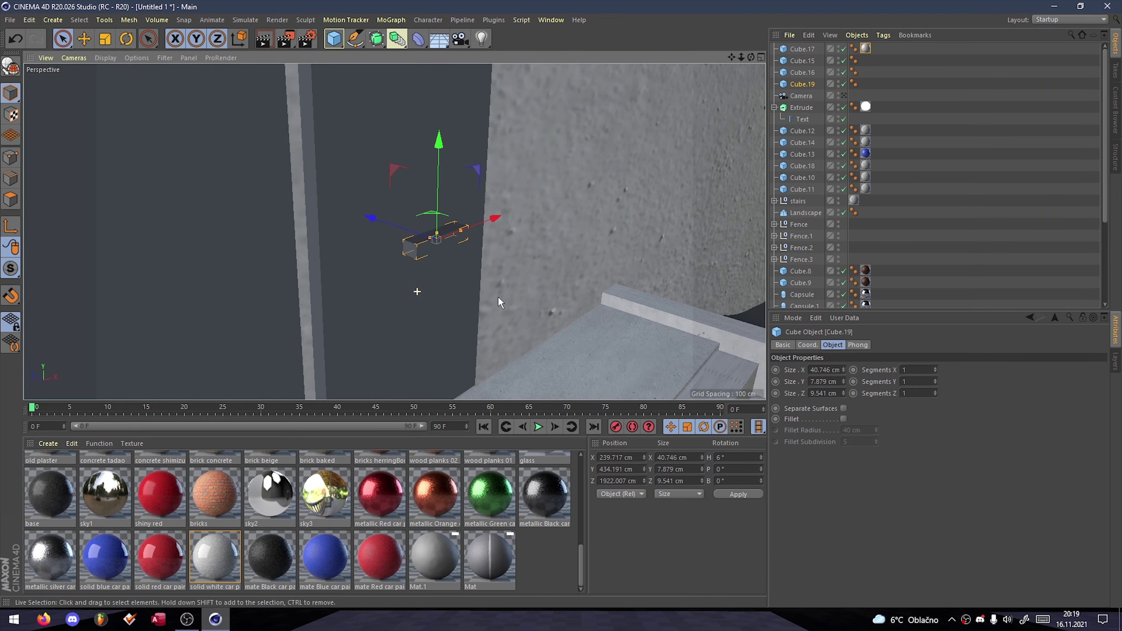
scroll(265, 521, "up", 5)
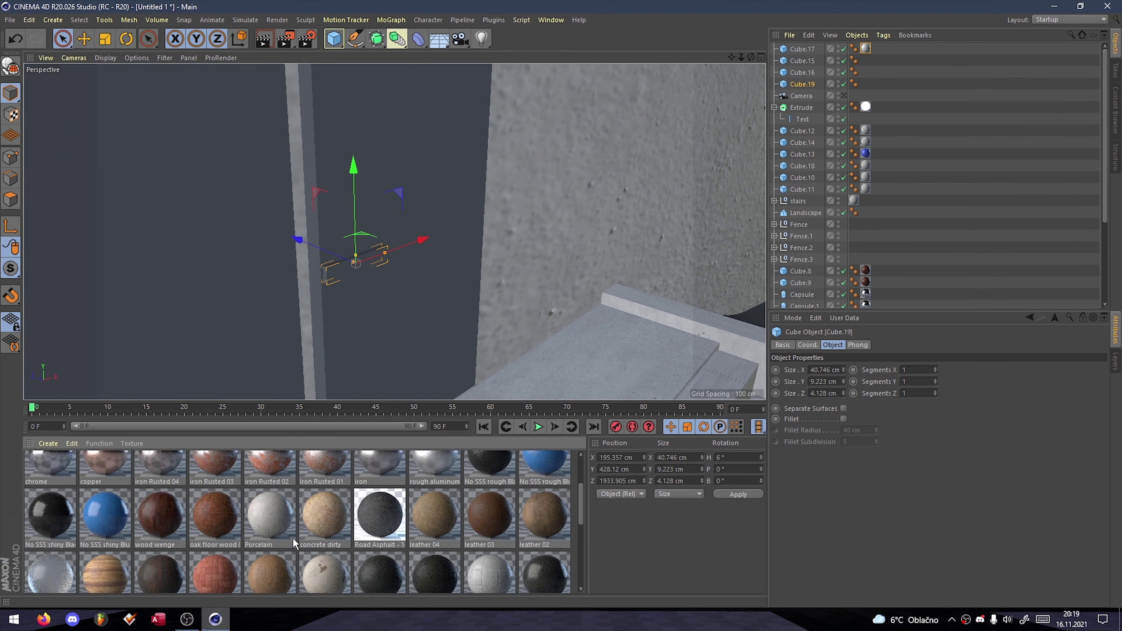
- Apply No SSS shiny Black plastic to the handle, copy it to the other door, and render
left_click_drag(50, 532, 355, 261)
left_click_drag(416, 240, 316, 278, "ctrl")
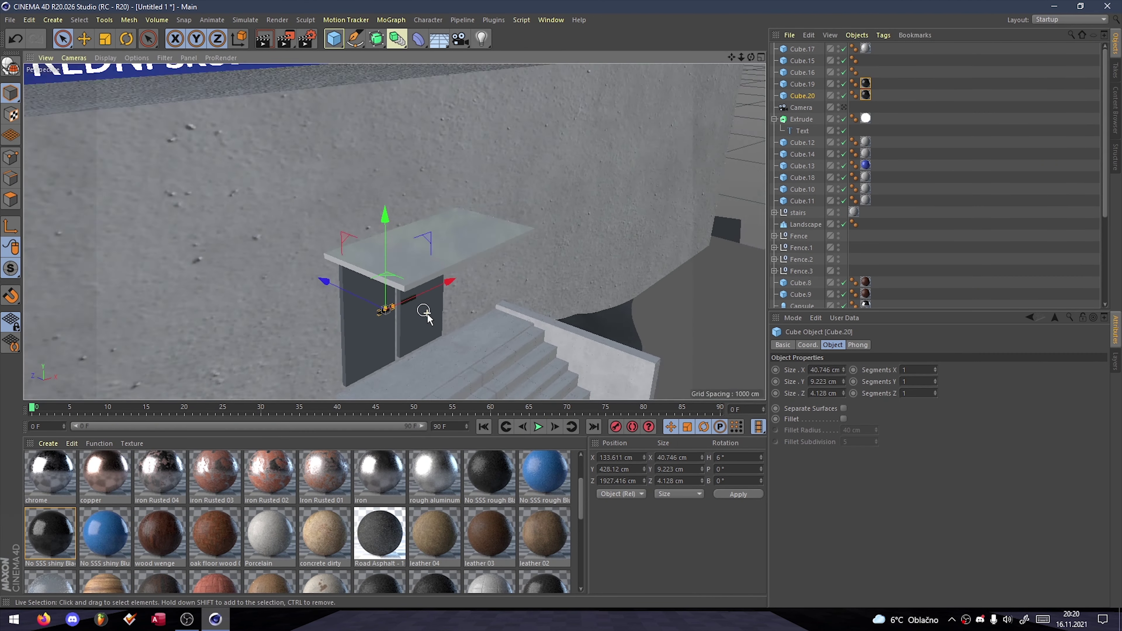
key("ctrl+r")
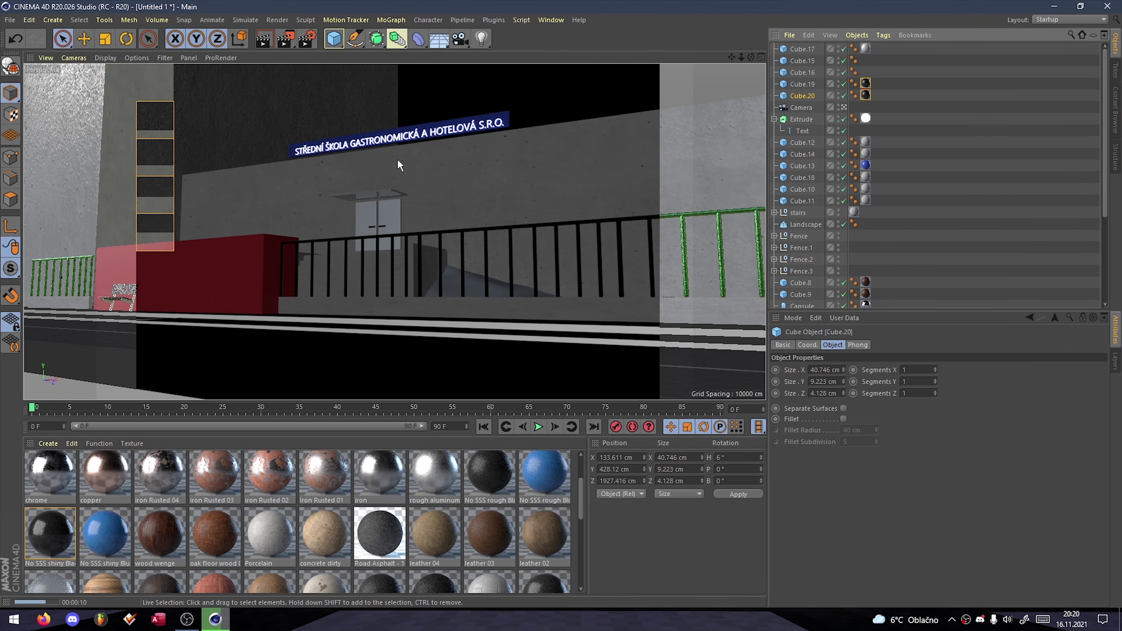
left_click(788, 126)
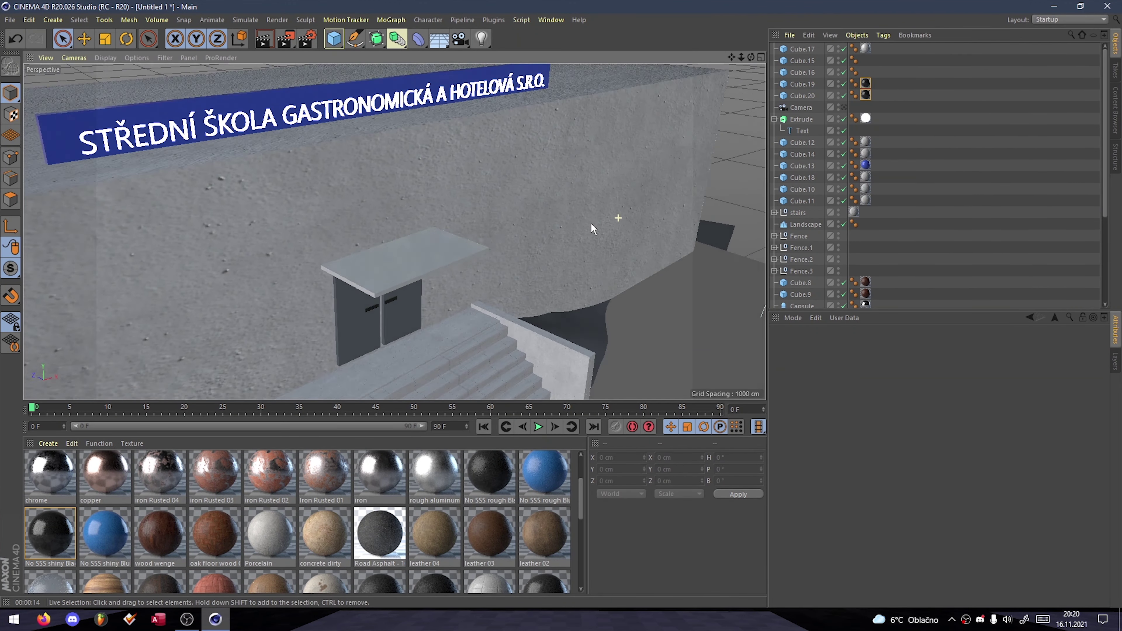
left_click(797, 94)
- Paste a copy as Cube.21, flatten it into a glass window pane, and render
key("ctrl+c")
key("ctrl+v")
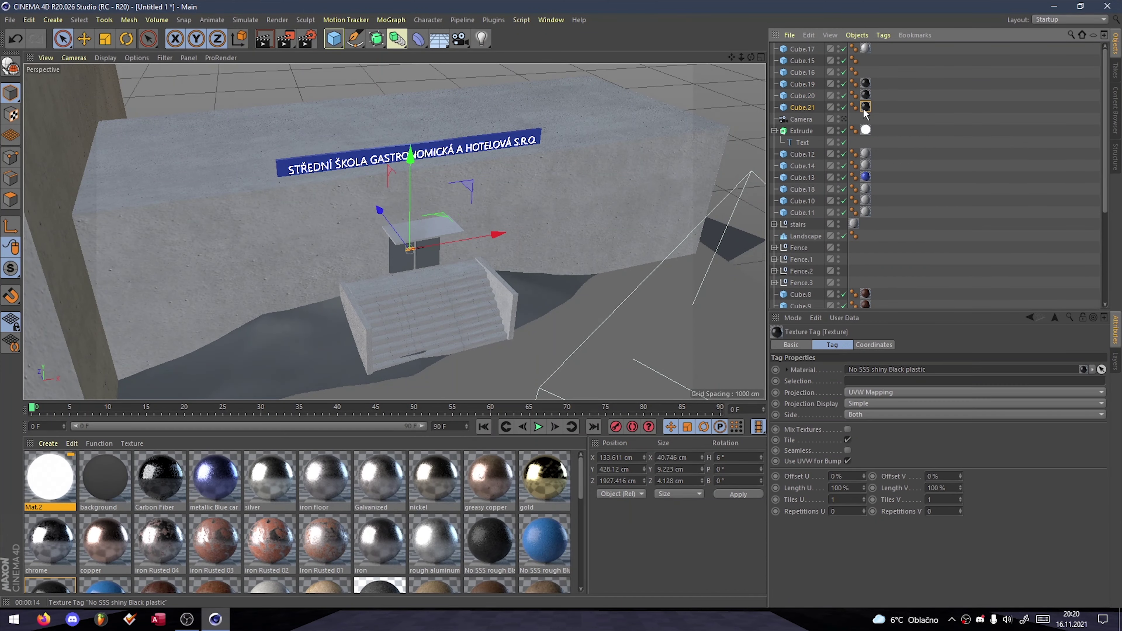
key("o")
mouse_move(248, 278)
left_mouse_down("alt")
mouse_move(187, 242)
mouse_move(542, 274)
mouse_move(263, 146)
left_mouse_up("alt")
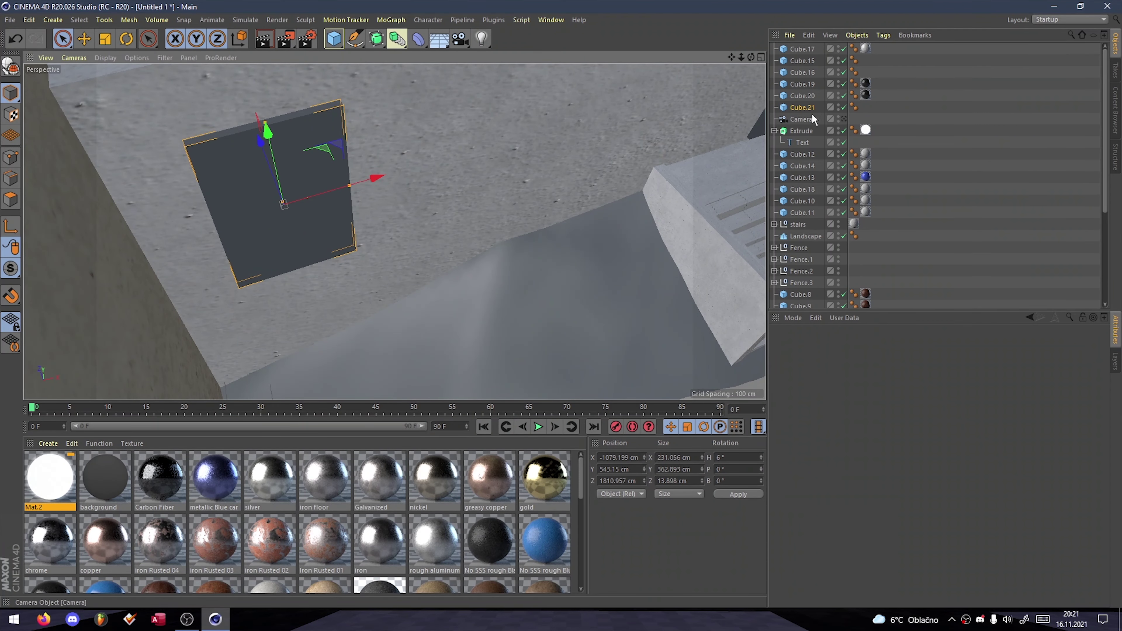
scroll(309, 521, "down", 5)
left_click_drag(545, 523, 274, 194)
key("ctrl+r")
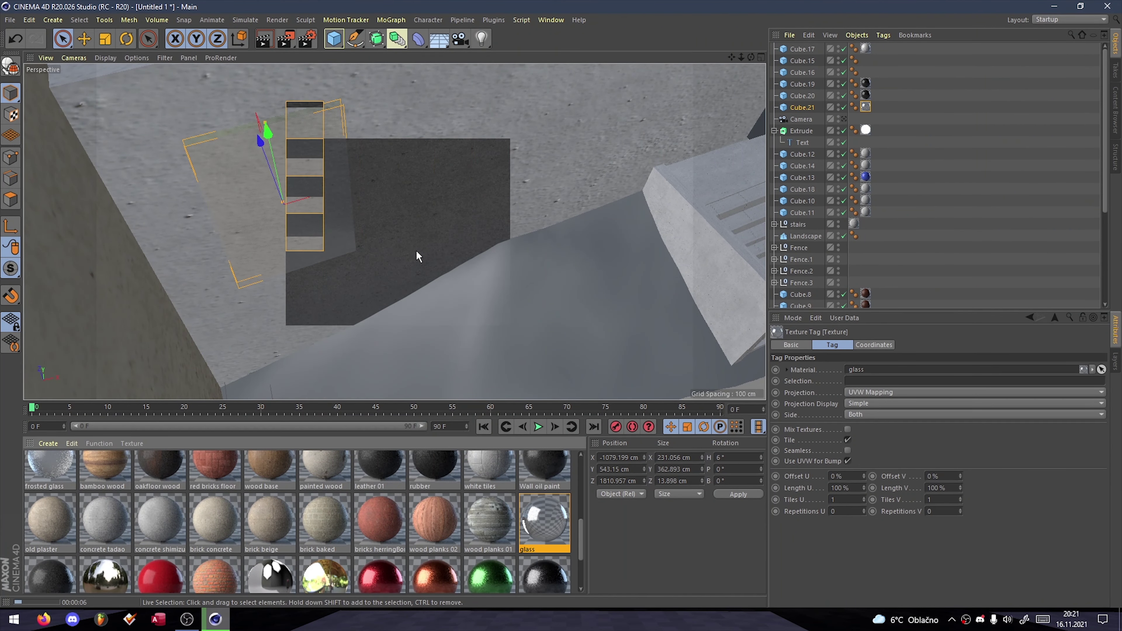
- Add a mate Blue copy Cube.22 behind the glass and group both cubes under a null
left_click_drag(802, 108, 814, 114, "ctrl")
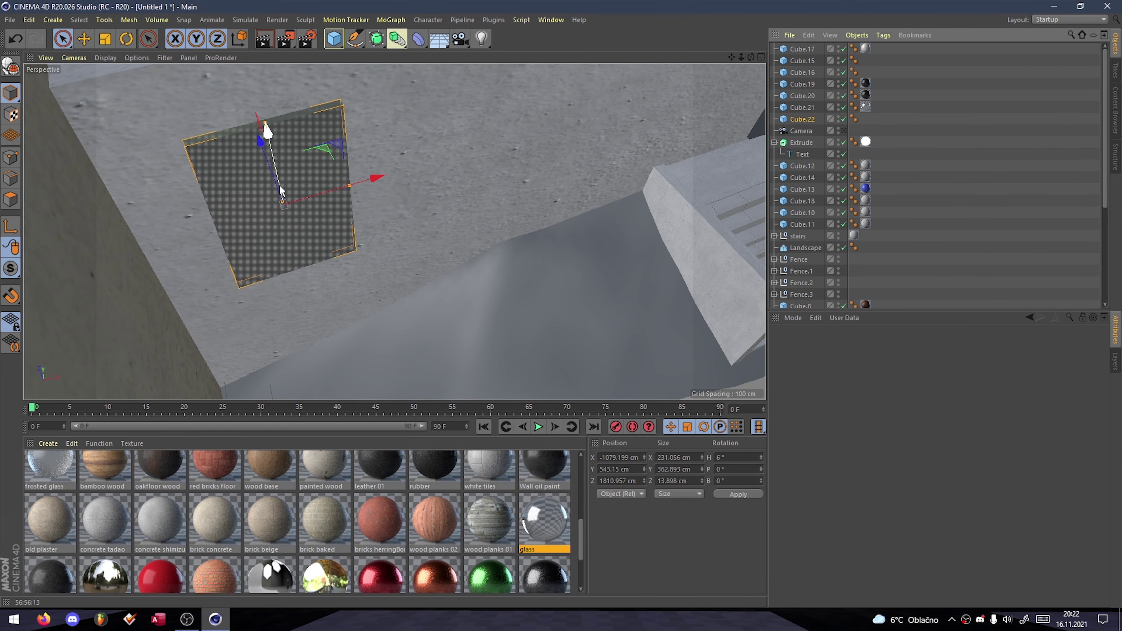
left_click_drag(281, 191, 283, 197)
scroll(309, 521, "down", 2)
left_click_drag(325, 557, 283, 199)
key("ctrl+r")
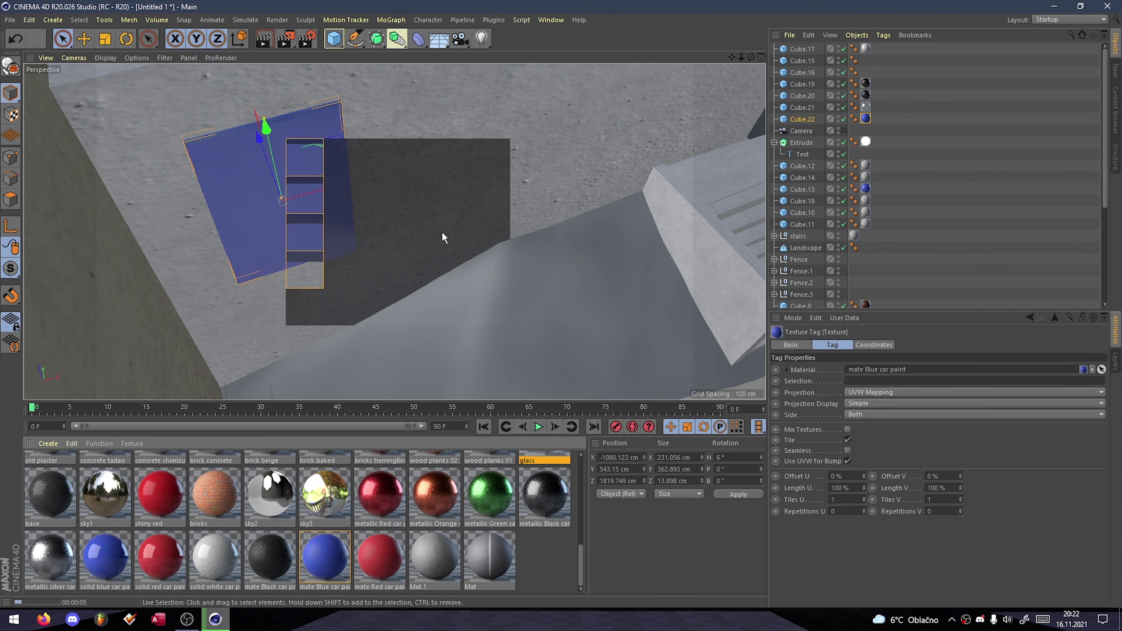
left_click(808, 120)
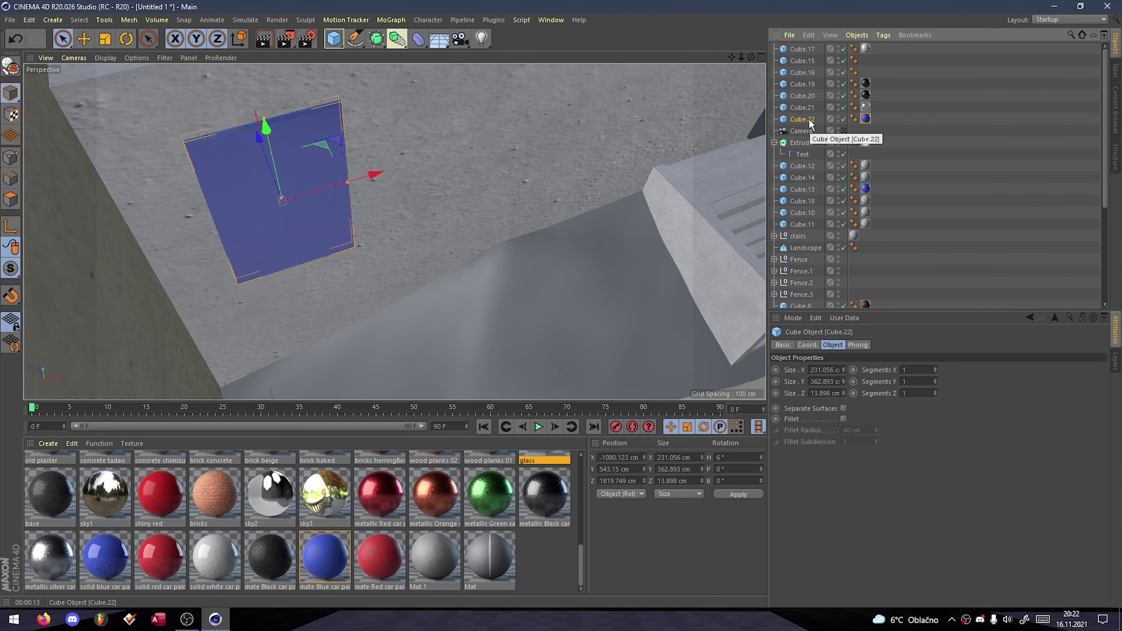
left_click(802, 107, "ctrl")
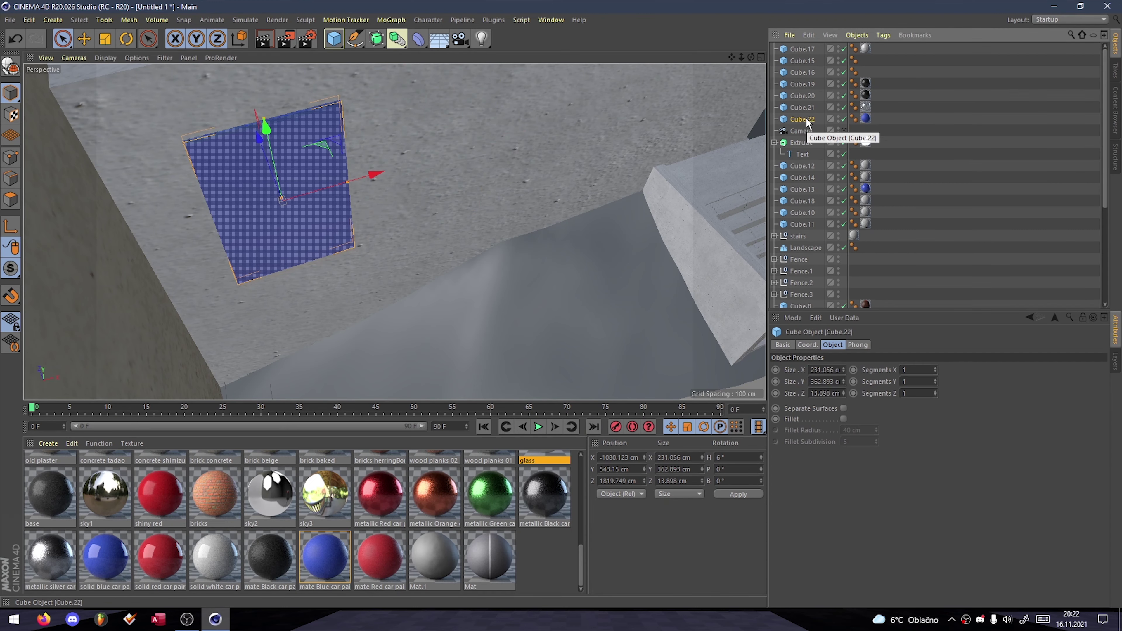
right_click(804, 115)
left_click(859, 456)
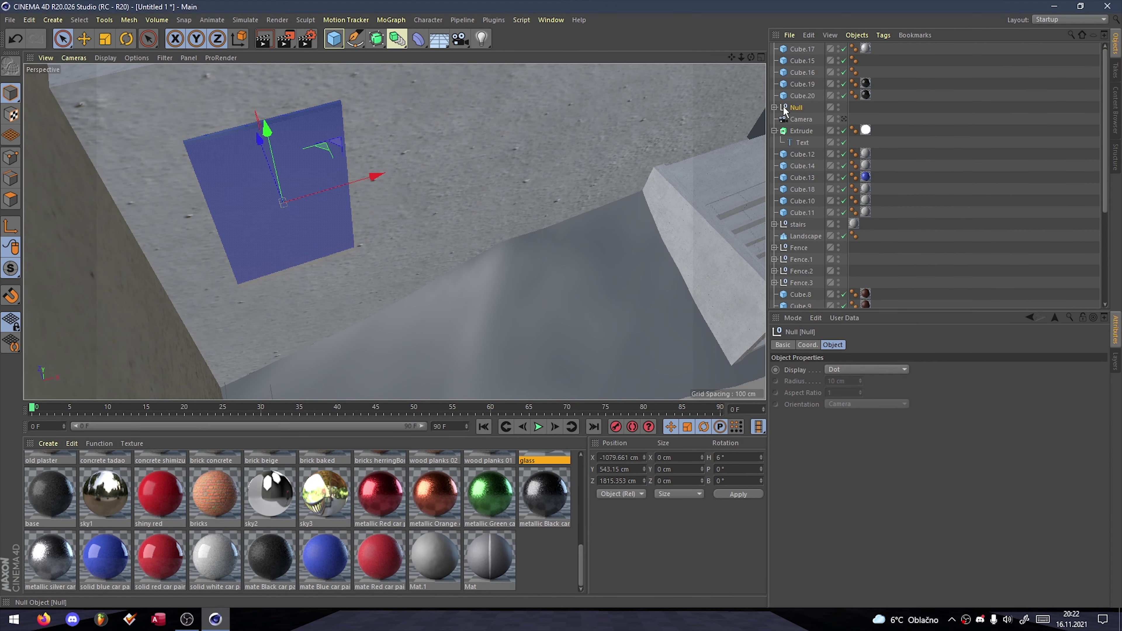
- Copy the window group several times along the wall on both sides of the door
left_click_drag(376, 176, 671, 90, "ctrl")
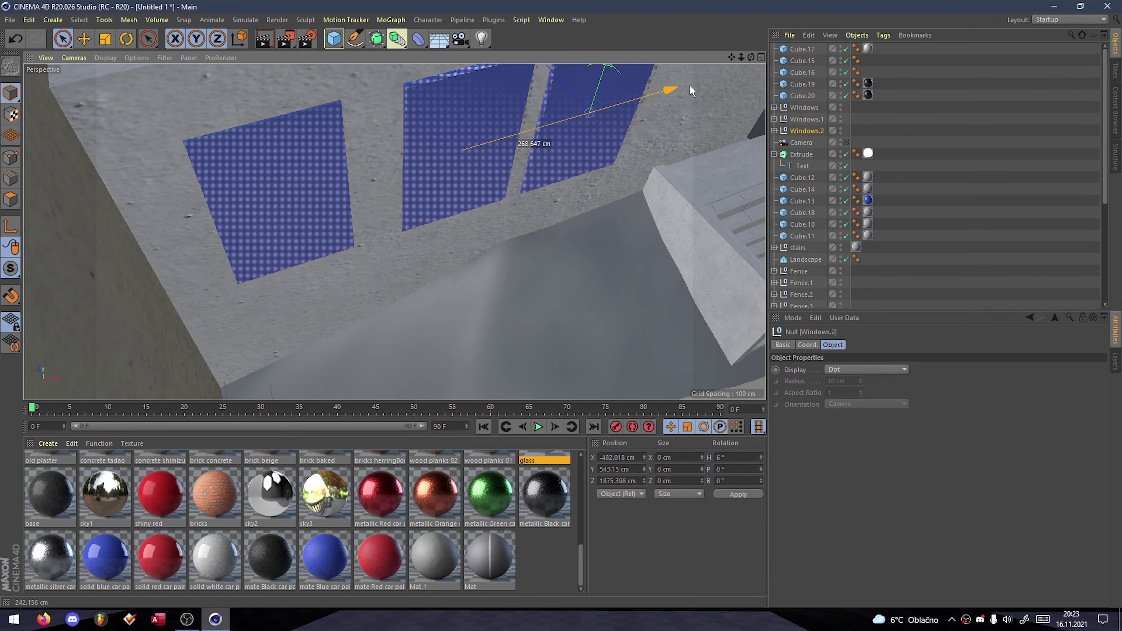
scroll(395, 232, "down", 5)
mouse_move(424, 210)
left_mouse_down("ctrl")
mouse_move(729, 220)
mouse_move(751, 247)
left_mouse_up("ctrl")
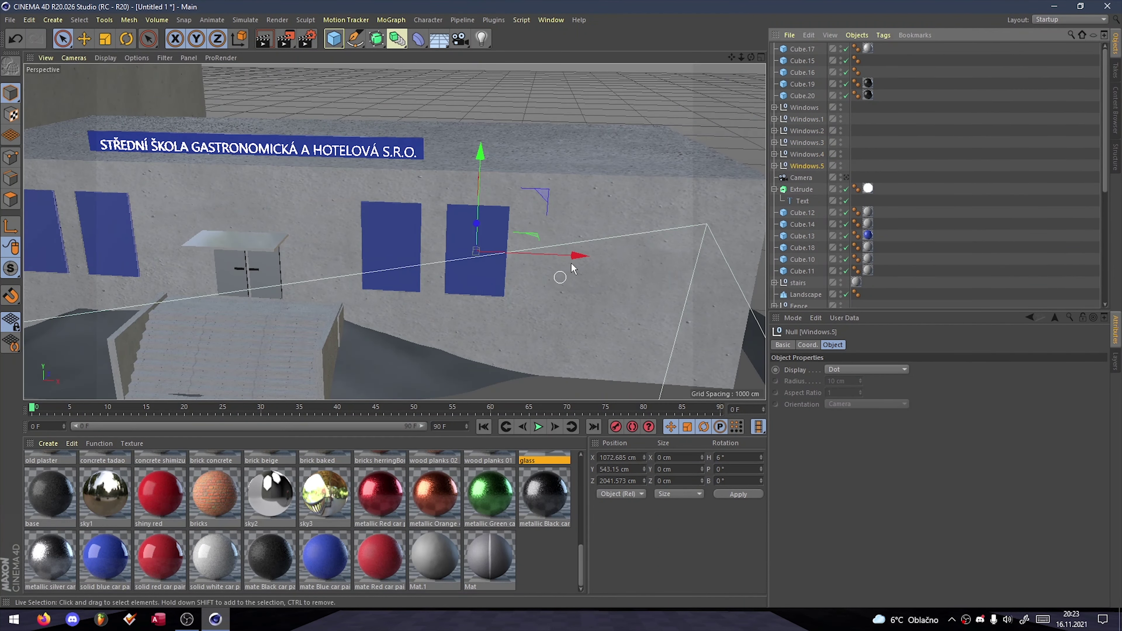
mouse_move(623, 259)
left_mouse_down("ctrl")
mouse_move(669, 260)
mouse_move(394, 232)
left_mouse_up("ctrl")
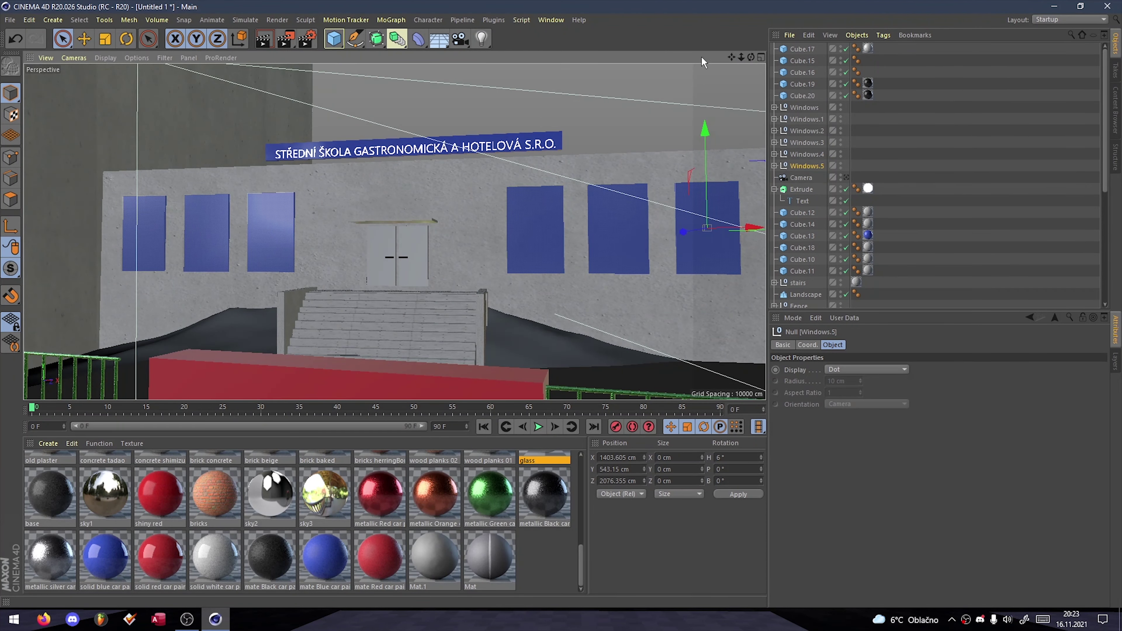
- Through the scene camera, add a Physical Sky set to 17:14 evening and render
left_click(846, 178)
left_click(10, 65)
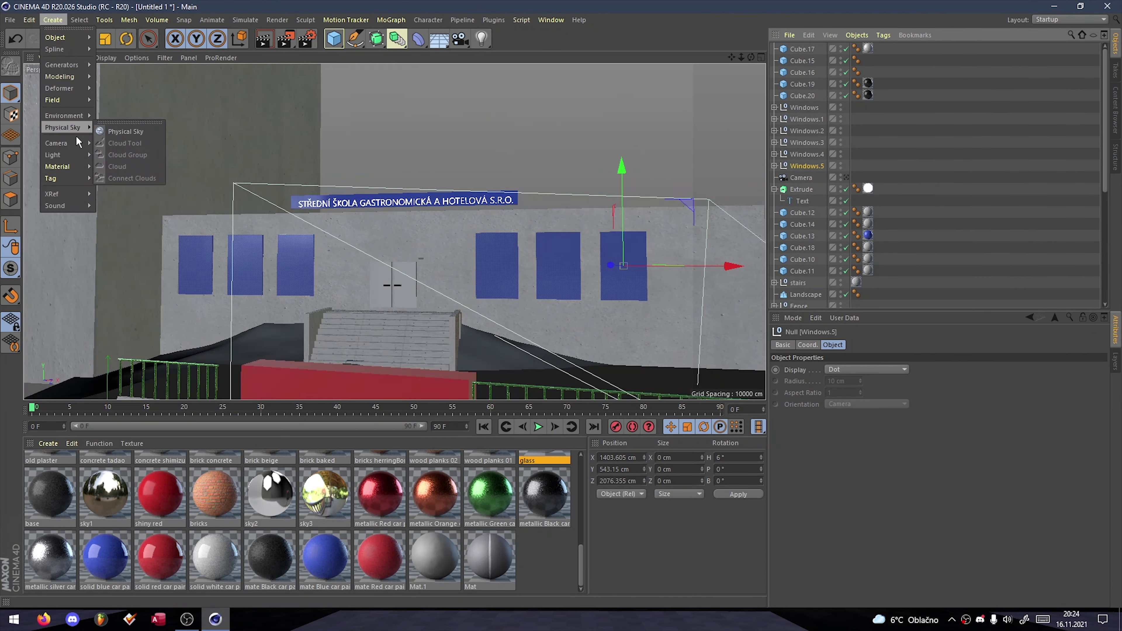
left_click(79, 186)
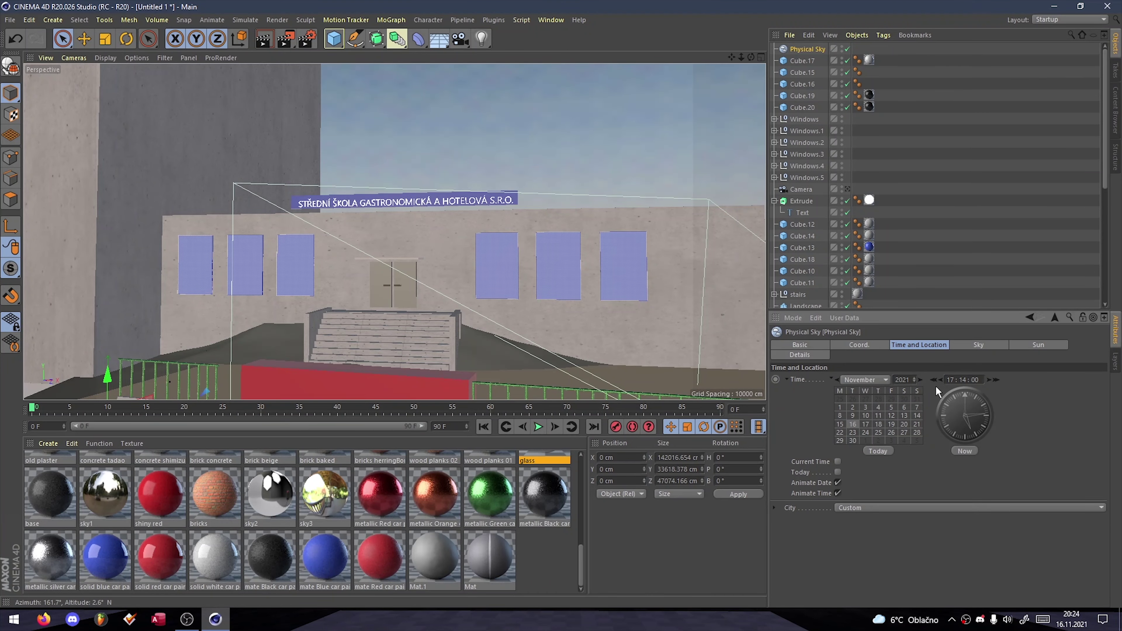
left_click_drag(935, 384, 983, 415)
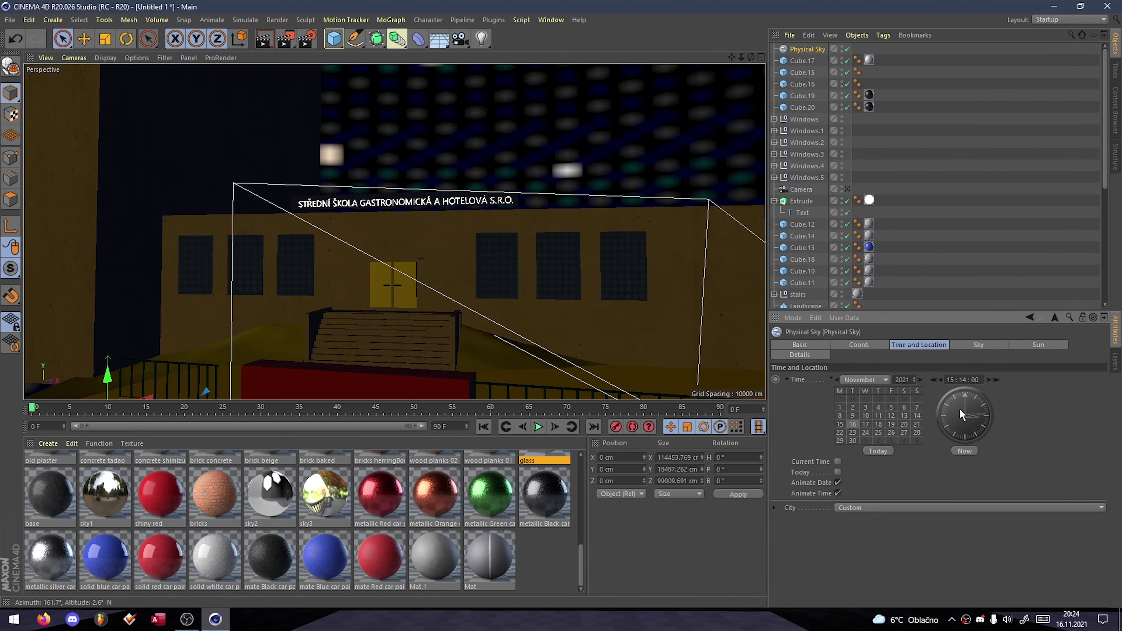
key("ctrl+r")
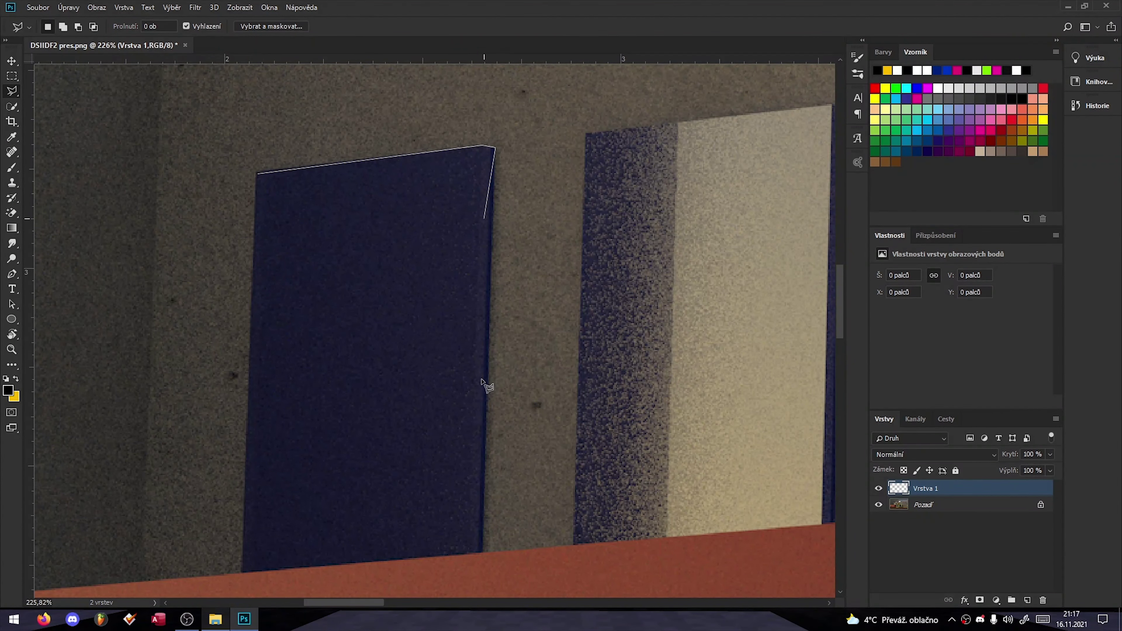
- Fill the first selected window dark on Vrstva 1 and lower the layer opacity to 53%
left_click(323, 369)
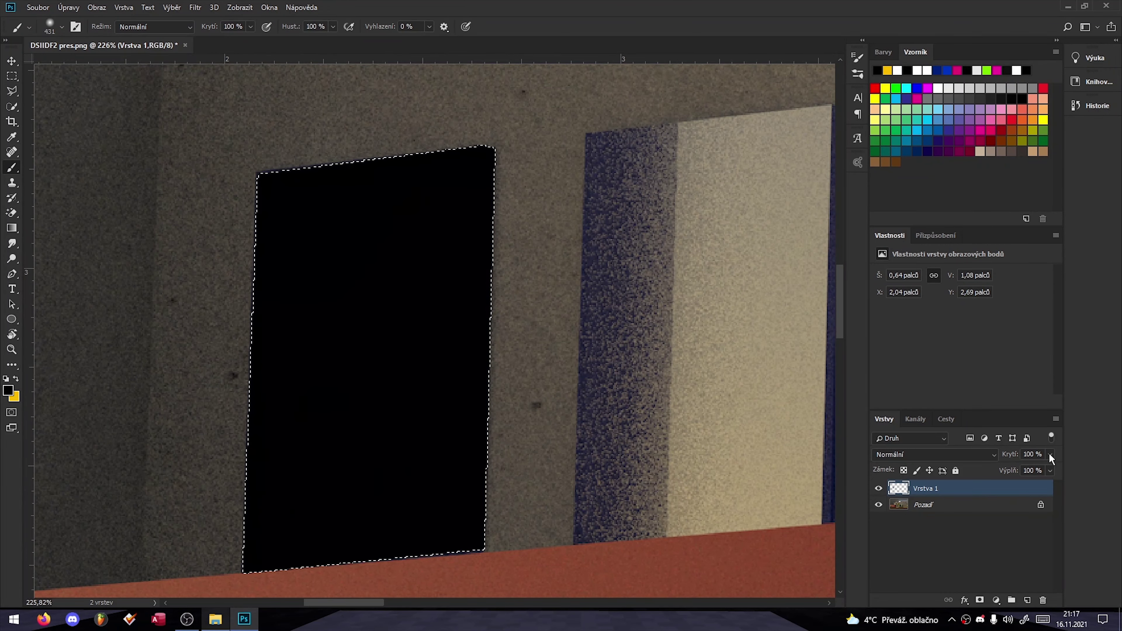
left_click(1050, 454)
left_click_drag(1053, 468, 1019, 470)
scroll(537, 393, "right", 5, "ctrl")
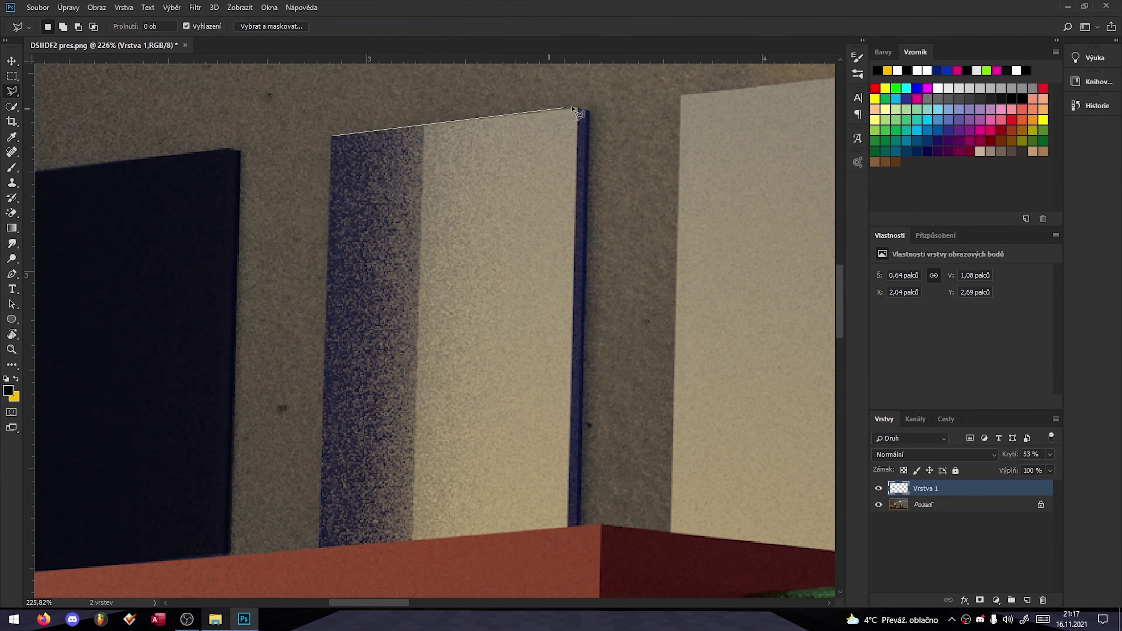
key("ctrl+d")
left_click(409, 249)
scroll(251, 401, "right", 5, "ctrl")
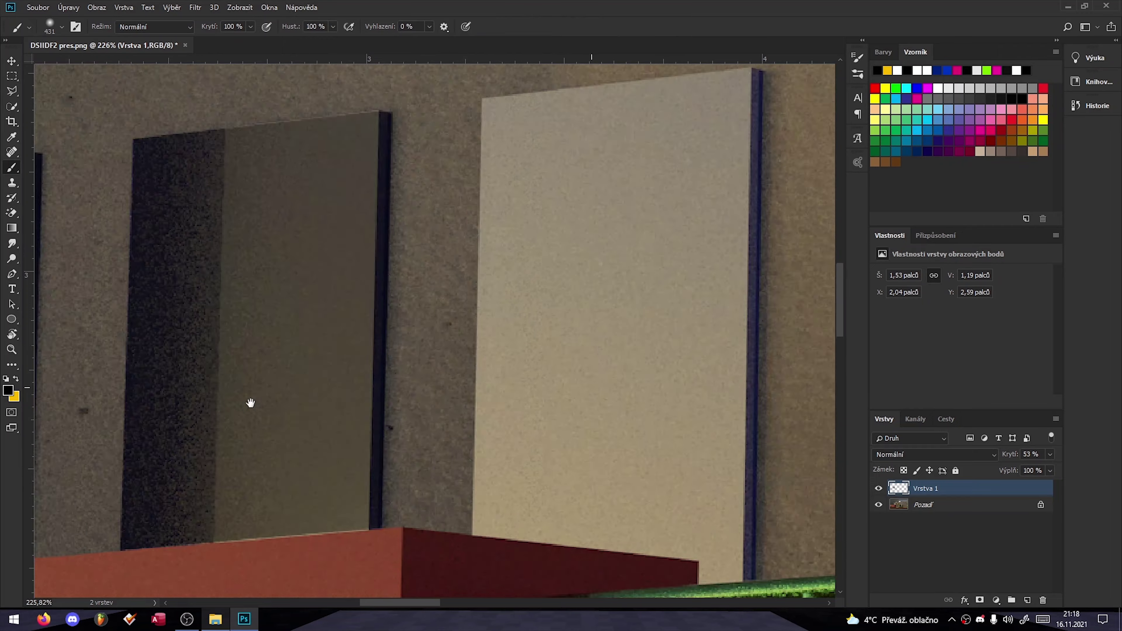
- Outline the next window with the Polygonal Lasso and brush it dark
key("l")
left_click(606, 86)
scroll(609, 483, "down", 2)
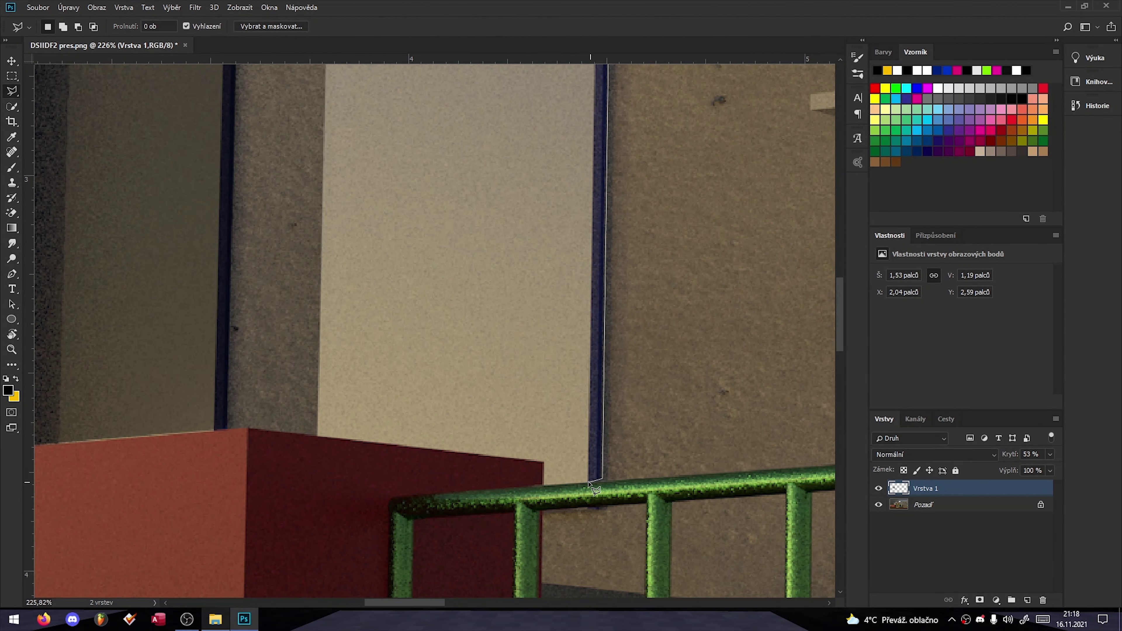
left_click(249, 427)
scroll(249, 426, "up", 2)
scroll(249, 398, "down", 2)
scroll(249, 353, "up", 2)
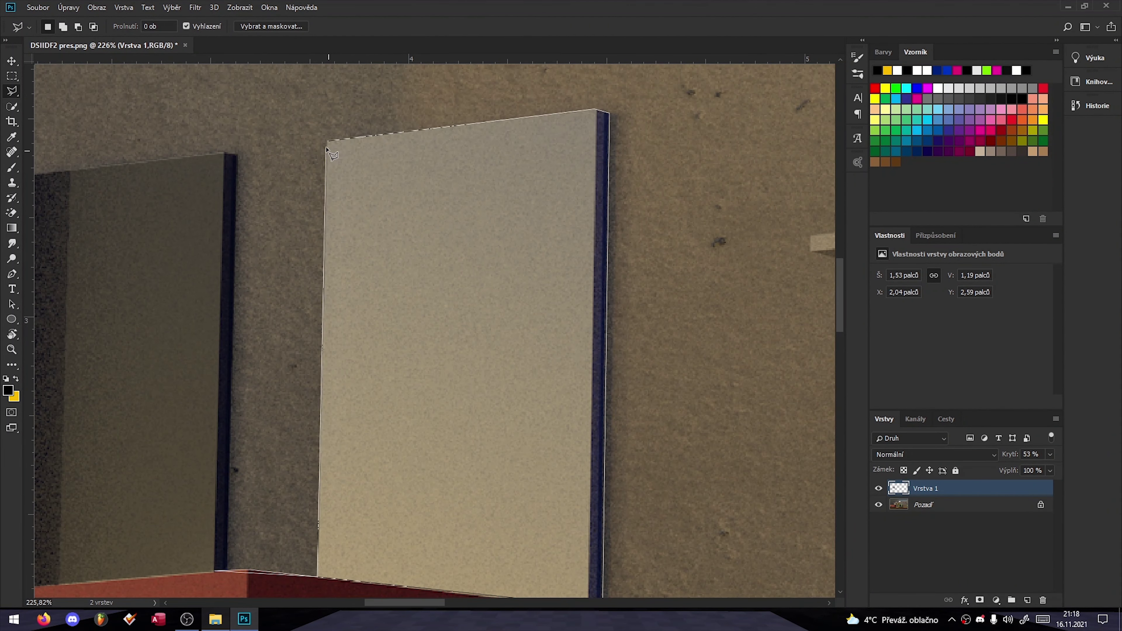
key("b")
left_click_drag(464, 265, 250, 231)
key("ctrl+d")
scroll(539, 376, "right", 10, "ctrl")
scroll(451, 381, "up", 3)
scroll(450, 381, "up", 1, "alt")
- Outline the window board and the strip between railing posts and fill both dark
key("l")
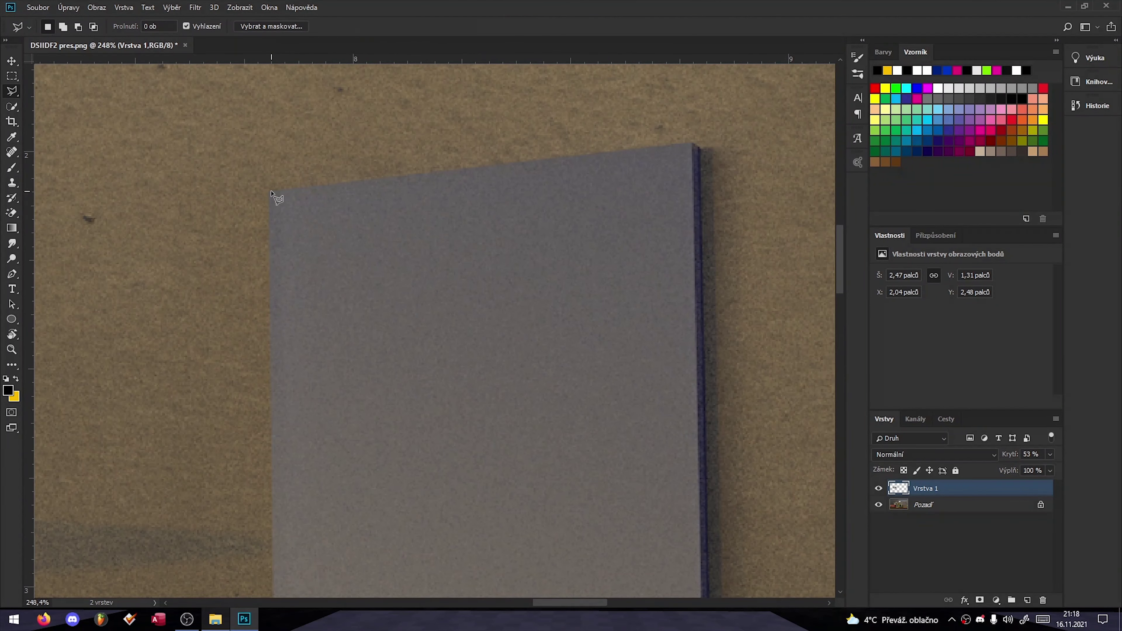
scroll(729, 597, "down", 6)
scroll(273, 486, "down", 5, "alt")
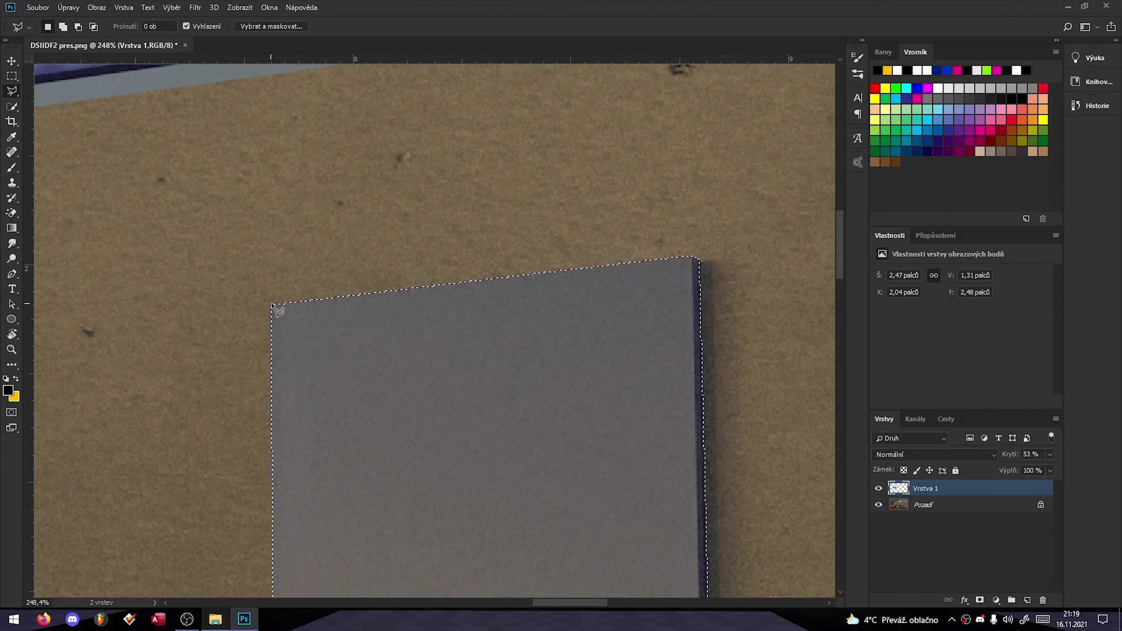
scroll(273, 486, "up", 4, "alt")
key("w")
scroll(354, 199, "up", 6, "alt")
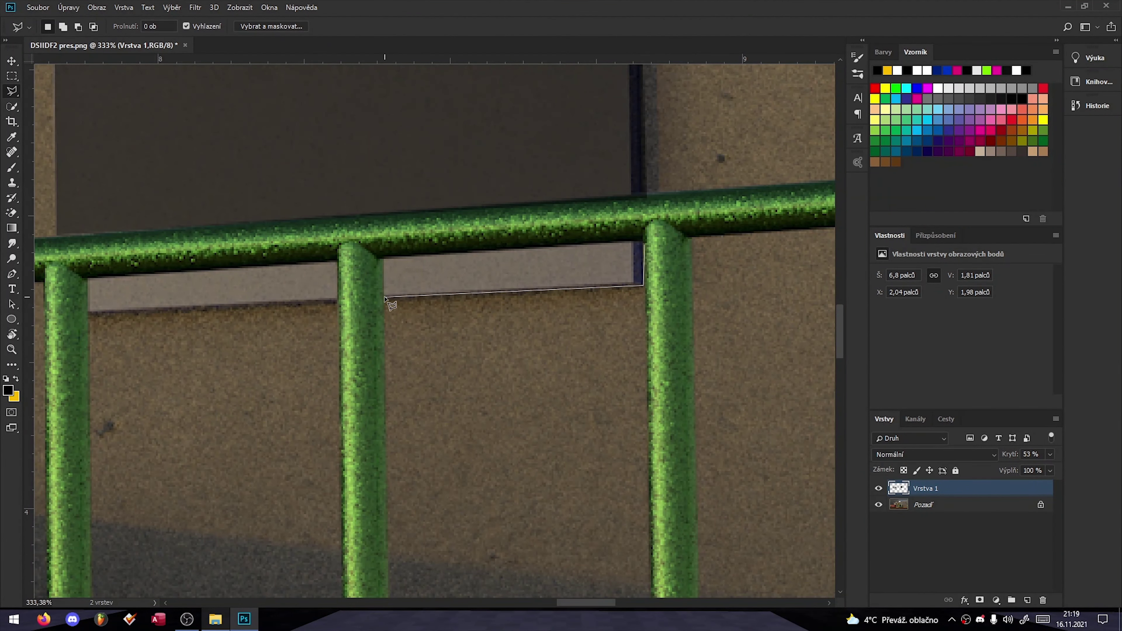
key("ctrl+d")
scroll(647, 296, "up", 2, "alt")
key("b")
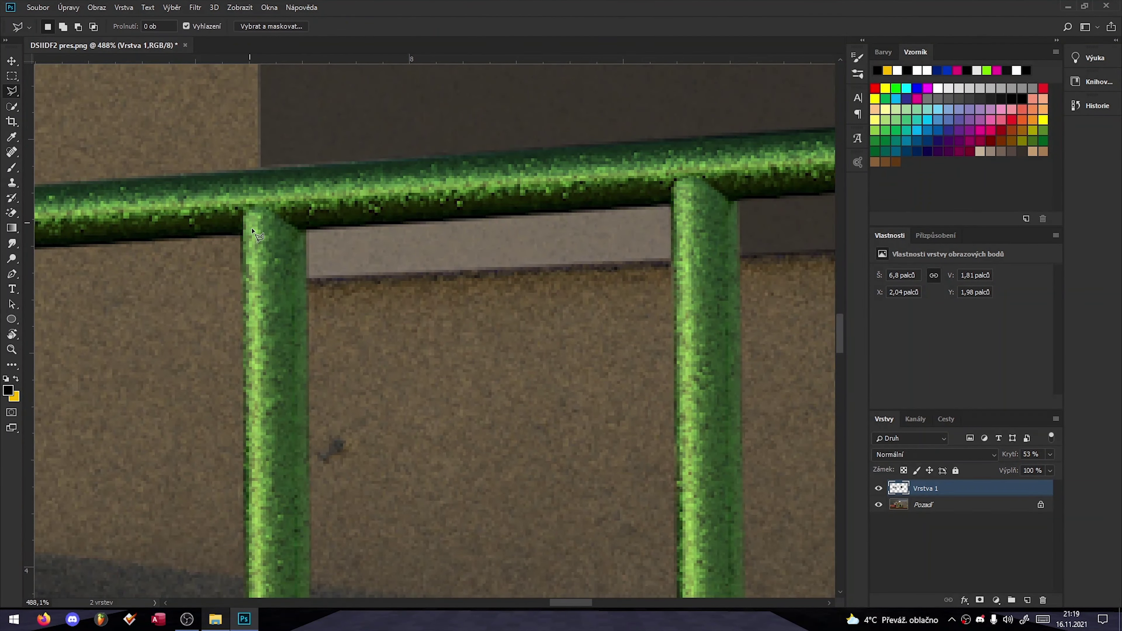
scroll(346, 312, "down", 5, "alt")
scroll(338, 405, "up", 3, "alt")
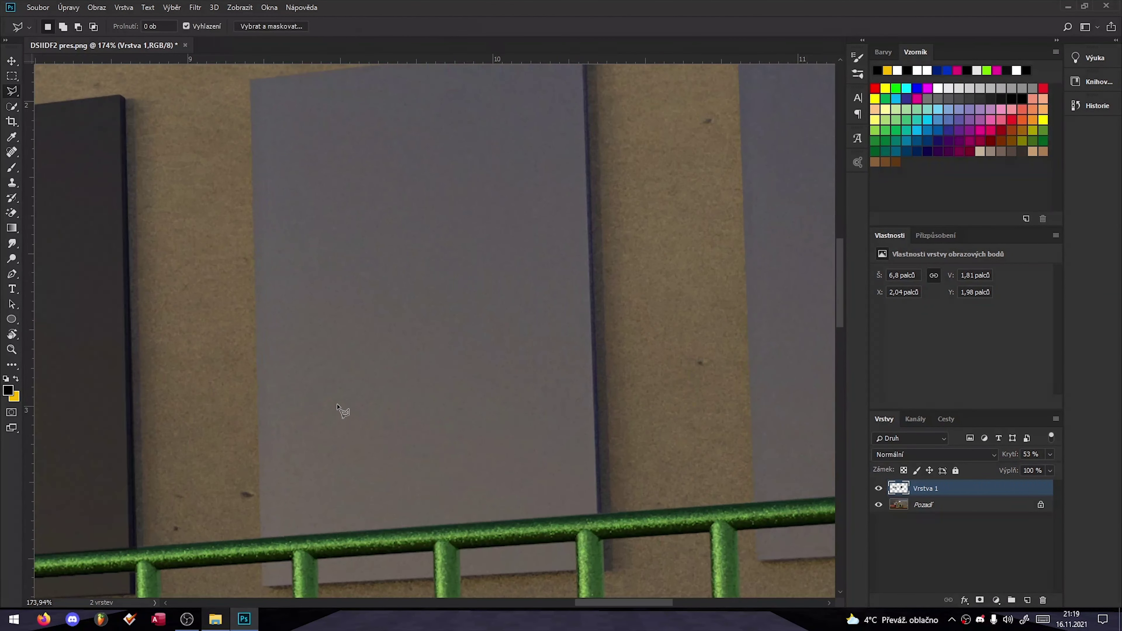
scroll(604, 513, "up", 5)
left_click(591, 223)
scroll(273, 397, "down", 7)
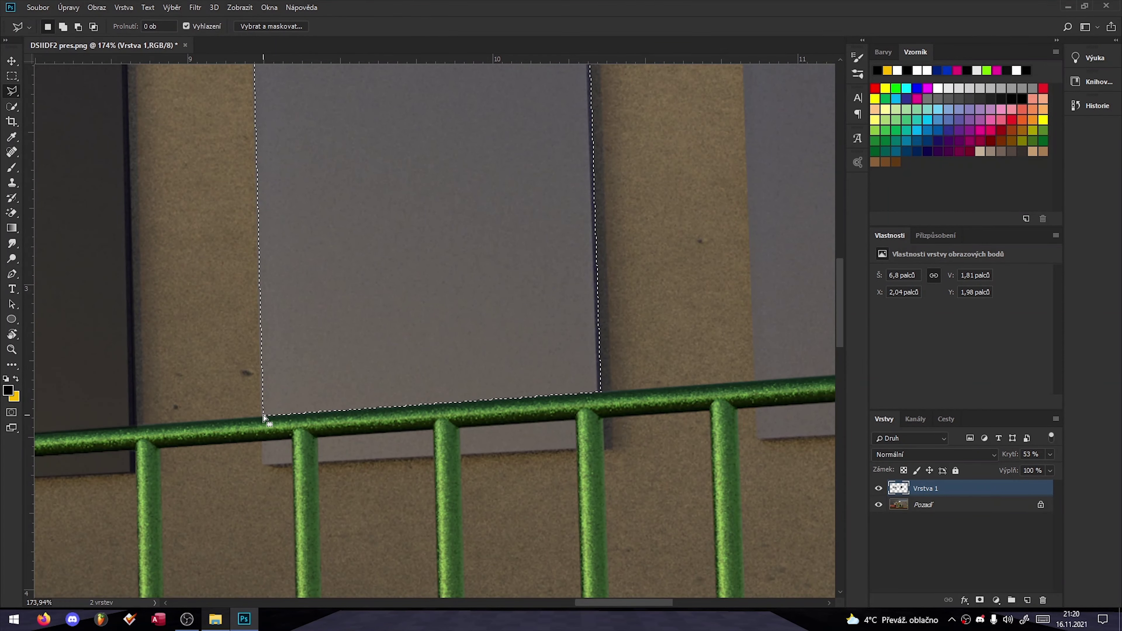
key("alt+BackSpace")
key("ctrl+d")
scroll(480, 196, "up", 5, "alt")
left_click(648, 331)
left_click(652, 411)
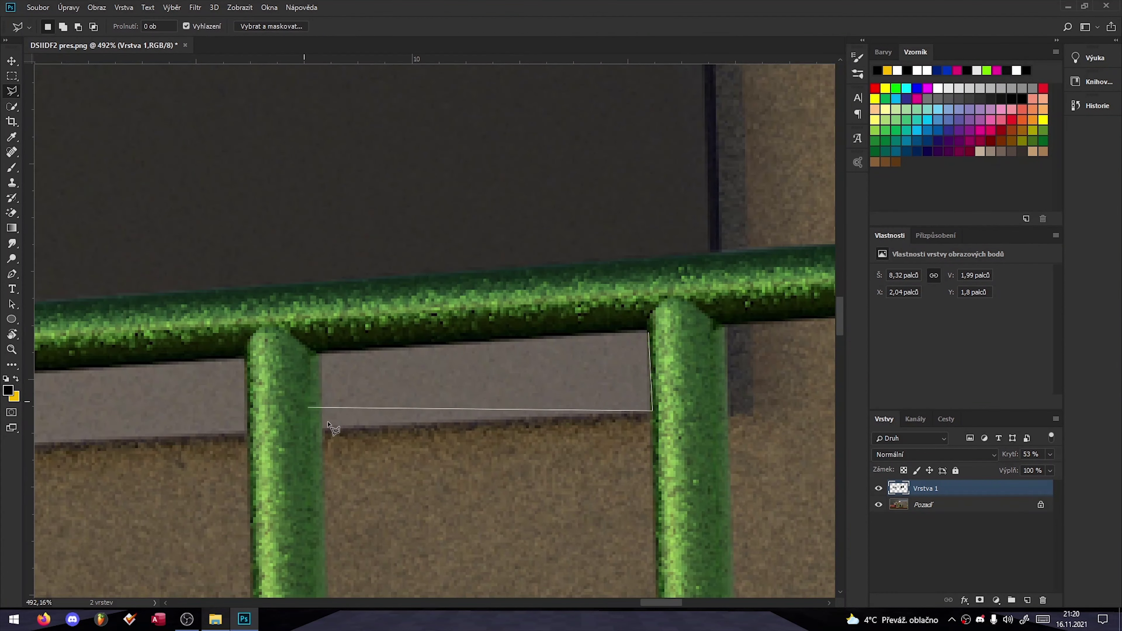
key("alt+BackSpace")
key("ctrl+d")
- Outline and fill the remaining boards, strips and gaps dark, then fit the image in view
scroll(623, 358, "left", 5)
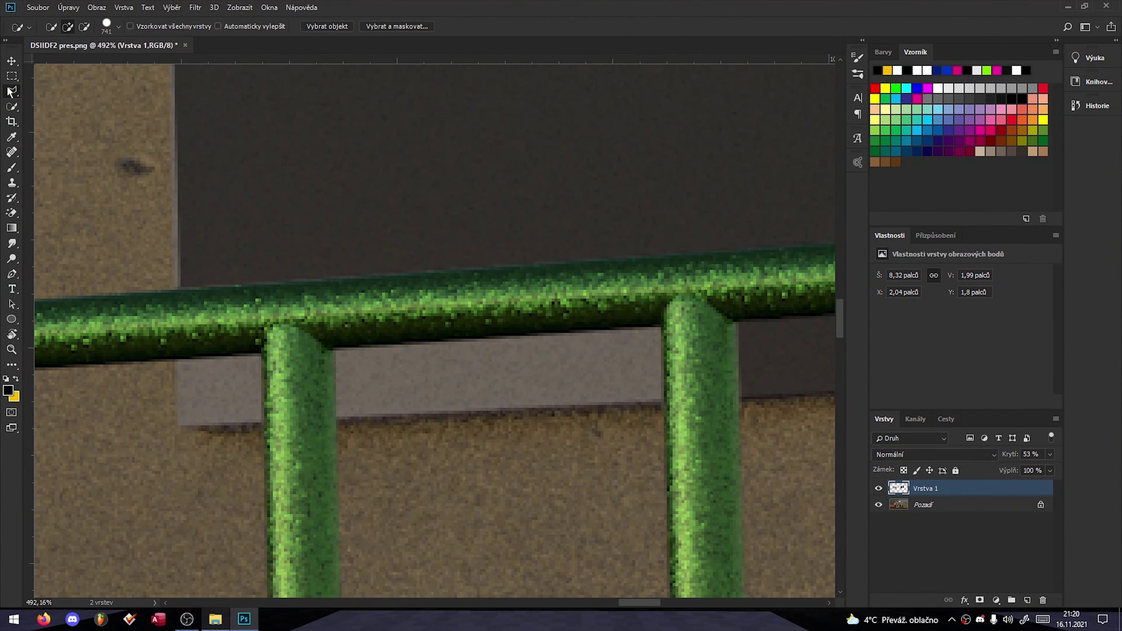
left_click(335, 420)
key("alt+BackSpace")
key("ctrl+d")
key("b")
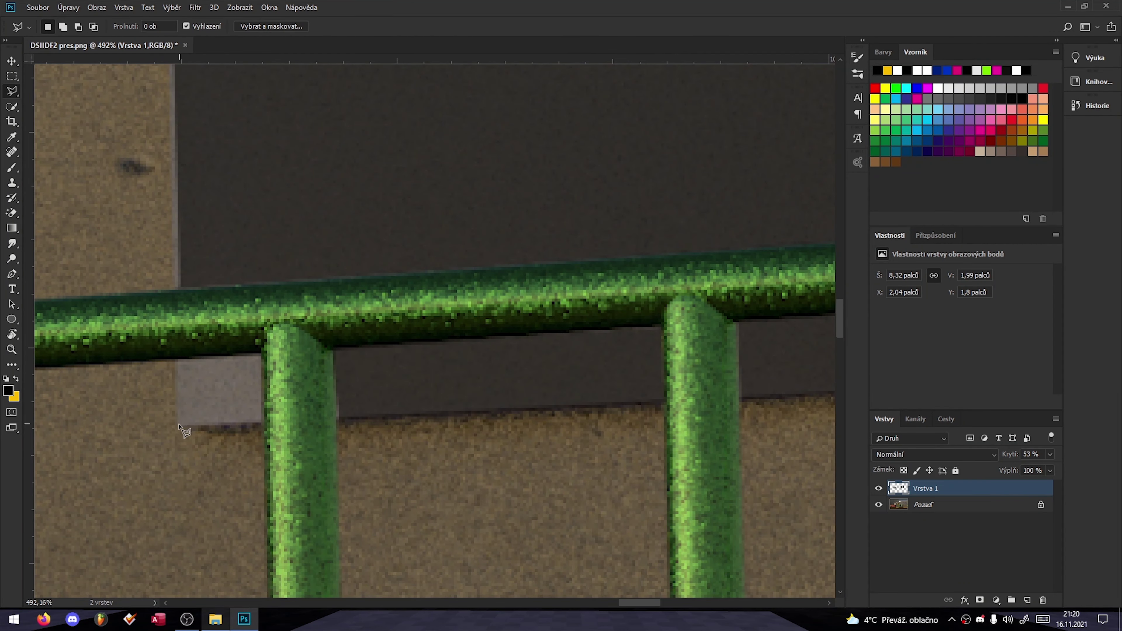
key("alt+BackSpace")
key("ctrl+d")
key("b")
scroll(215, 464, "down", 5, "alt")
scroll(610, 376, "up", 3, "alt")
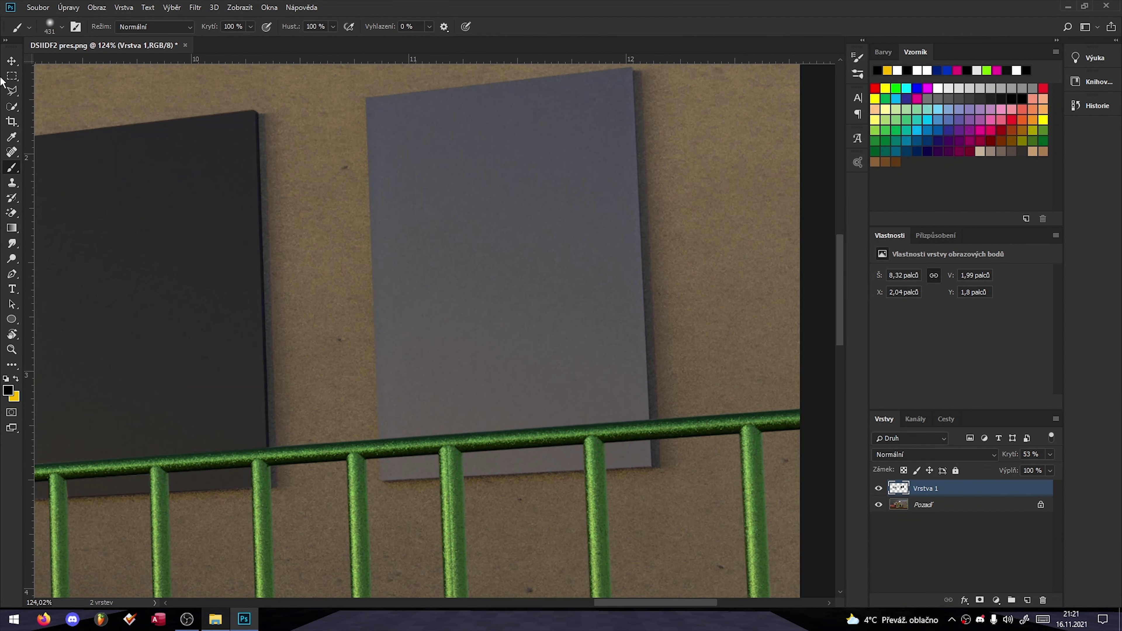
left_click(650, 420)
scroll(659, 336, "up", 4)
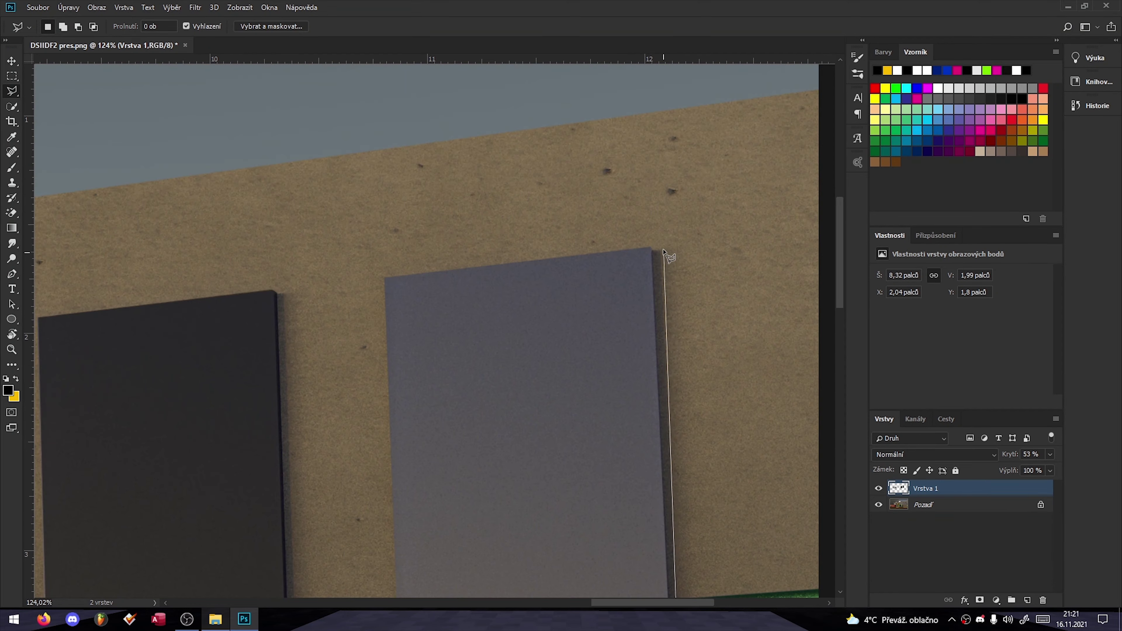
left_click(386, 278)
key("alt+BackSpace")
key("ctrl+d")
key("b")
scroll(398, 310, "up", 5, "alt")
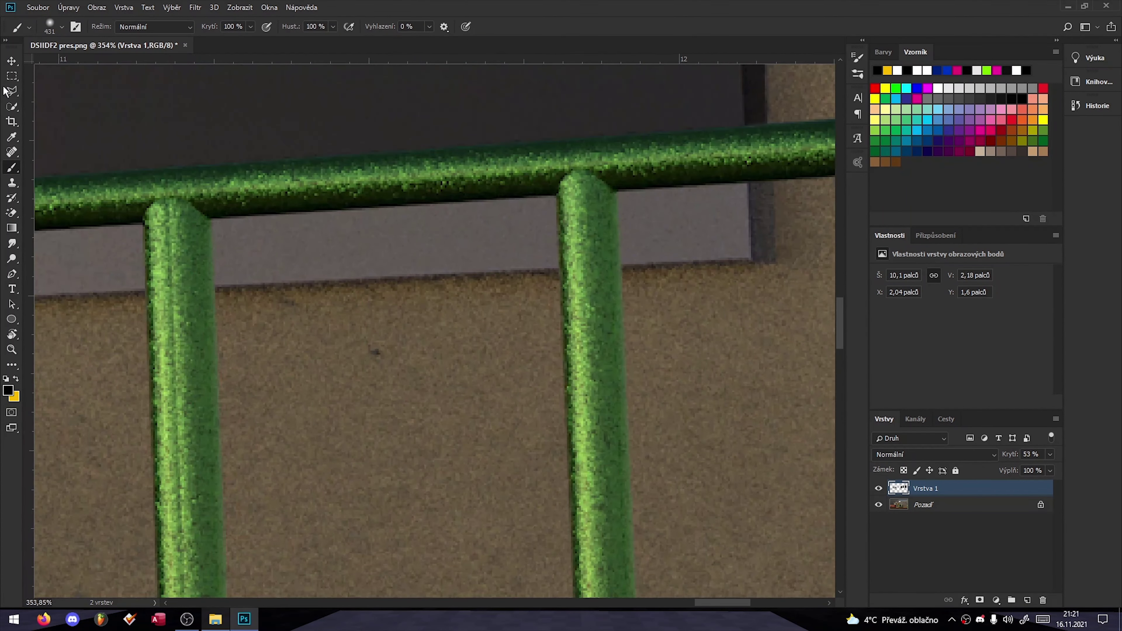
double_click(624, 250)
key("alt+BackSpace")
key("b")
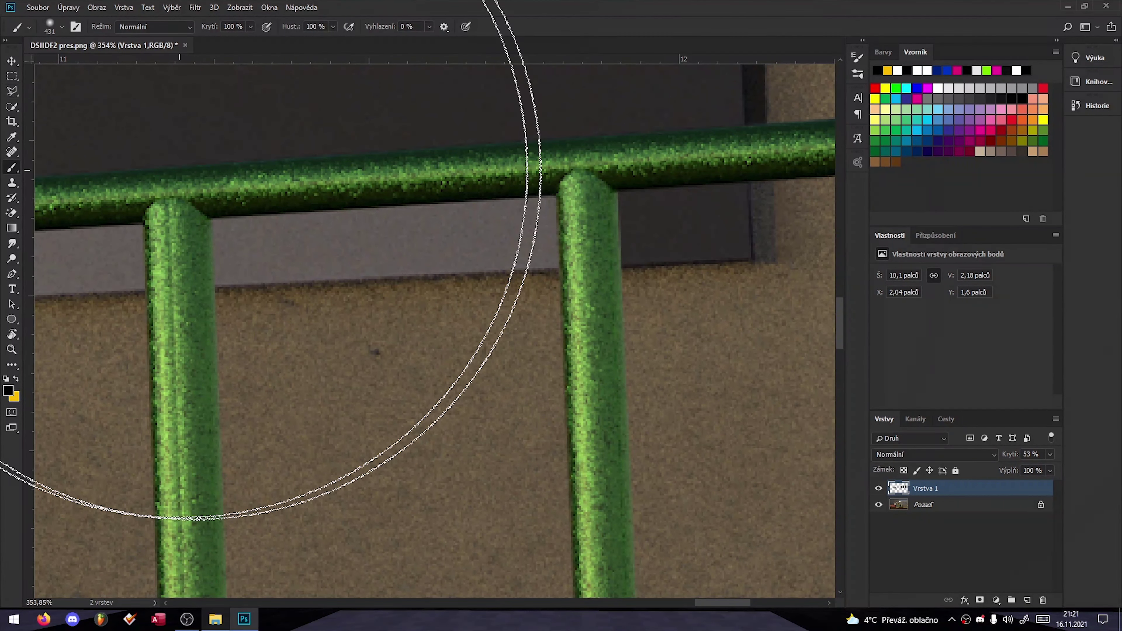
left_click(213, 287)
key("alt+BackSpace")
key("ctrl+d")
scroll(556, 359, "left", 8)
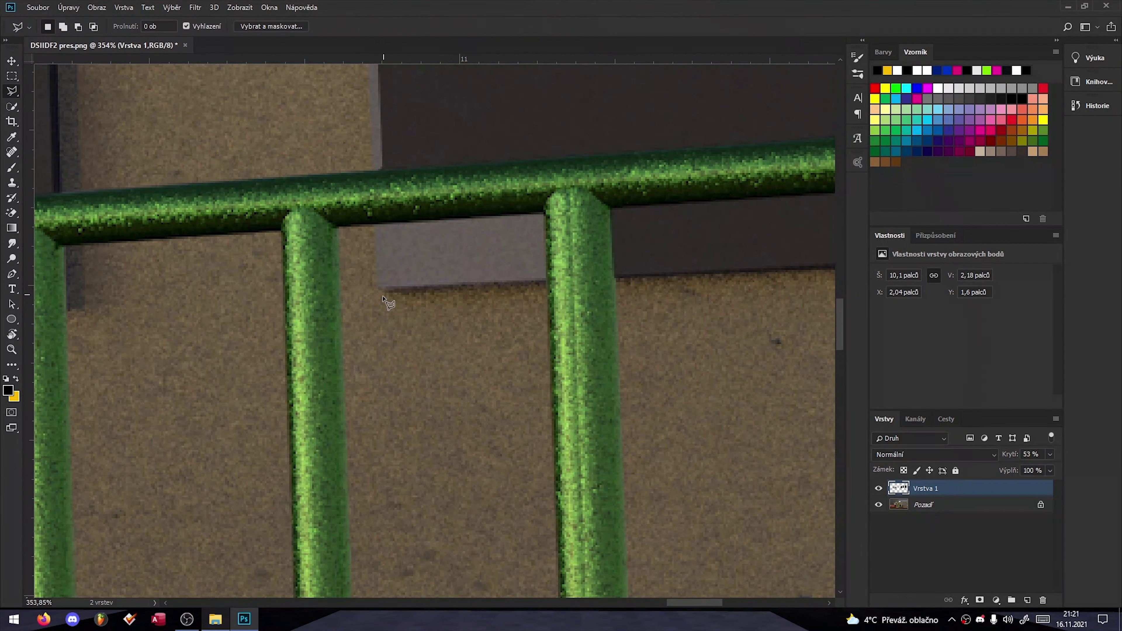
key("alt+BackSpace")
key("ctrl+d")
key("ctrl+0")
key("b")
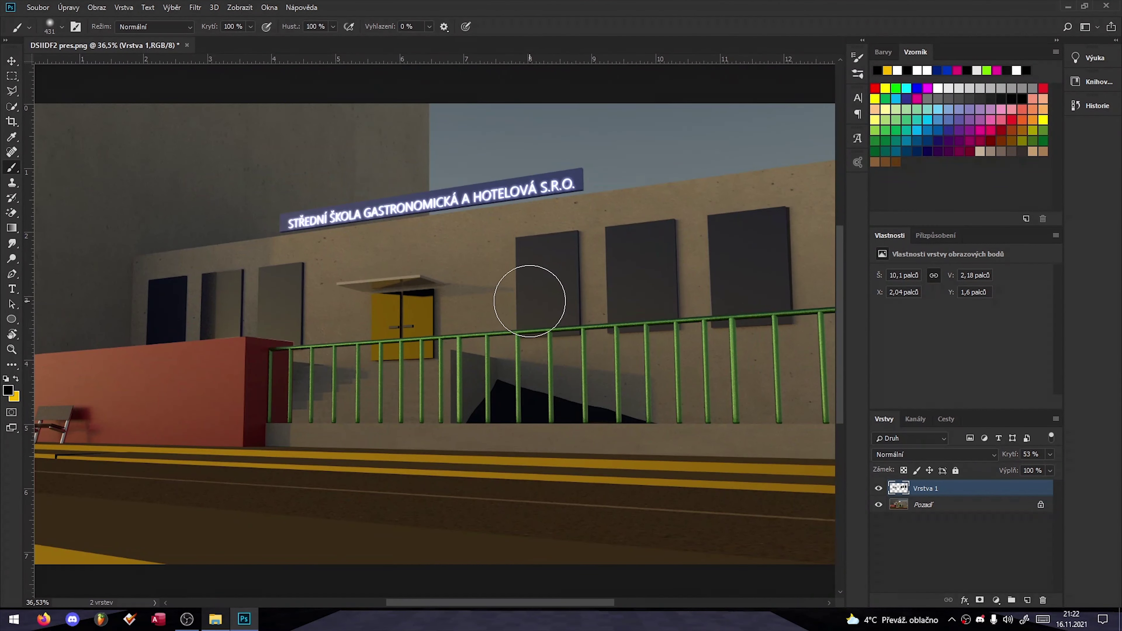
- Search images for 'flames with black background' and paste a flame picture as Vrstva 2
key("alt+Tab")
left_click(440, 27)
type("flames with black background")
key("Return")
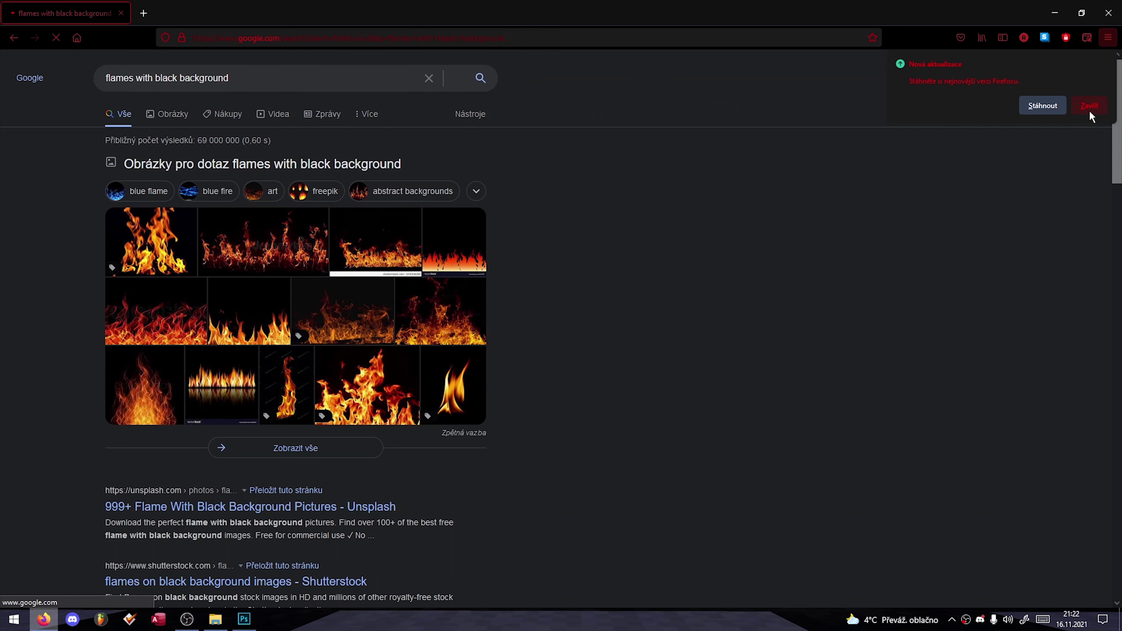
left_click(416, 334)
scroll(433, 341, "down", 5)
left_click(308, 340)
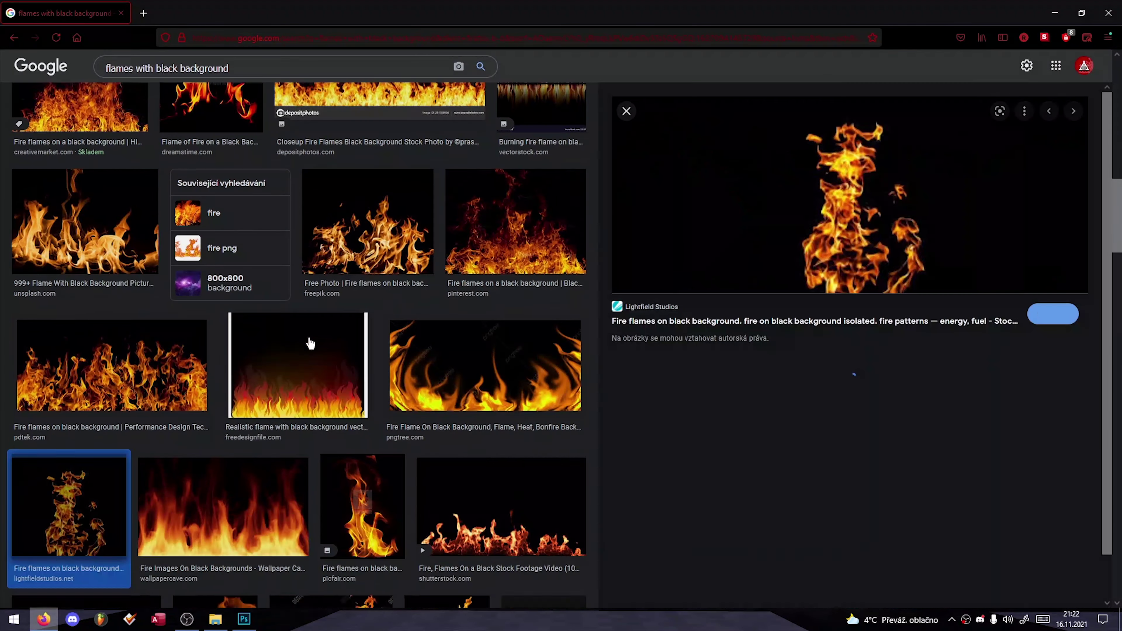
left_click(244, 619)
key("ctrl+v")
key("ctrl+t")
- Enlarge and distort the flame layer over the windows, blending it with Zesvětlit
left_click_drag(326, 233, 86, 114)
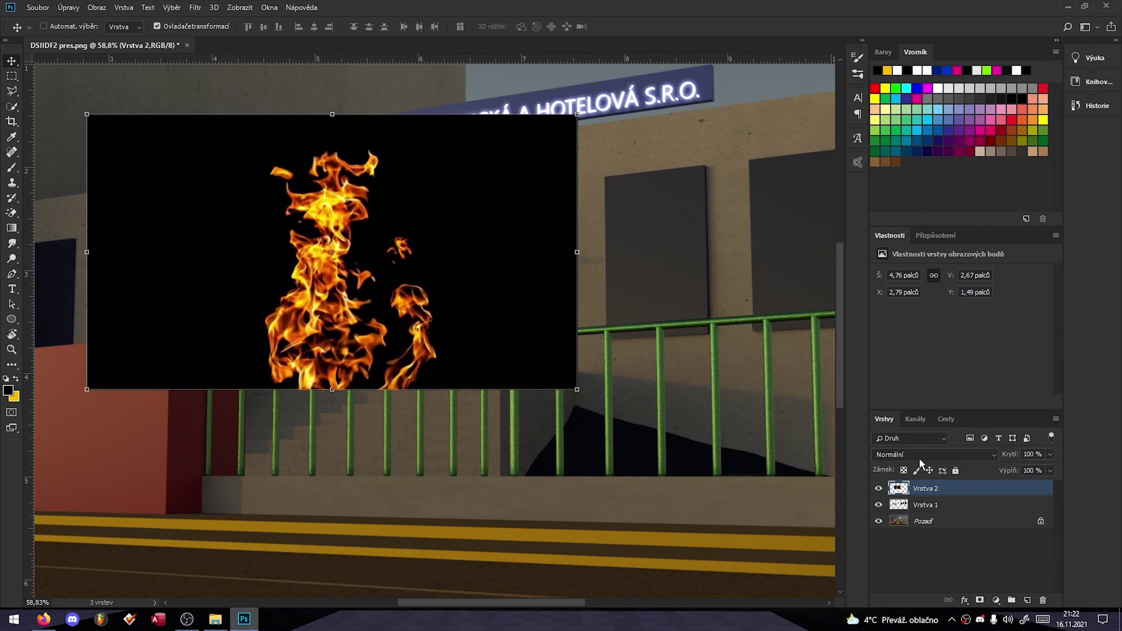
left_click(932, 455)
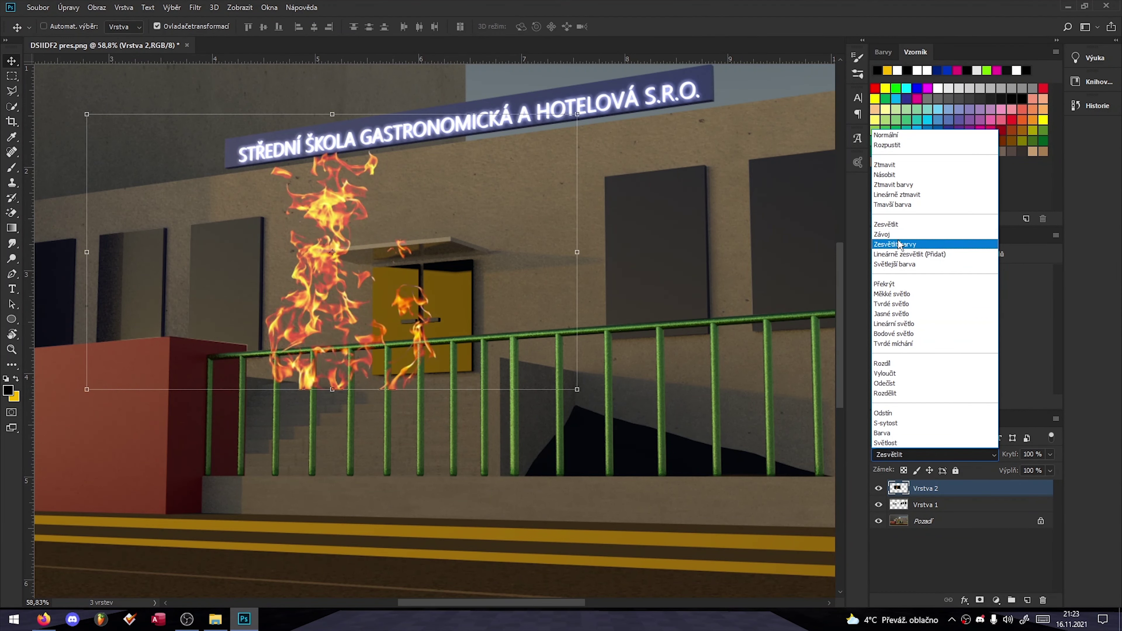
left_click(952, 565)
left_click_drag(307, 407, 338, 407, "ctrl")
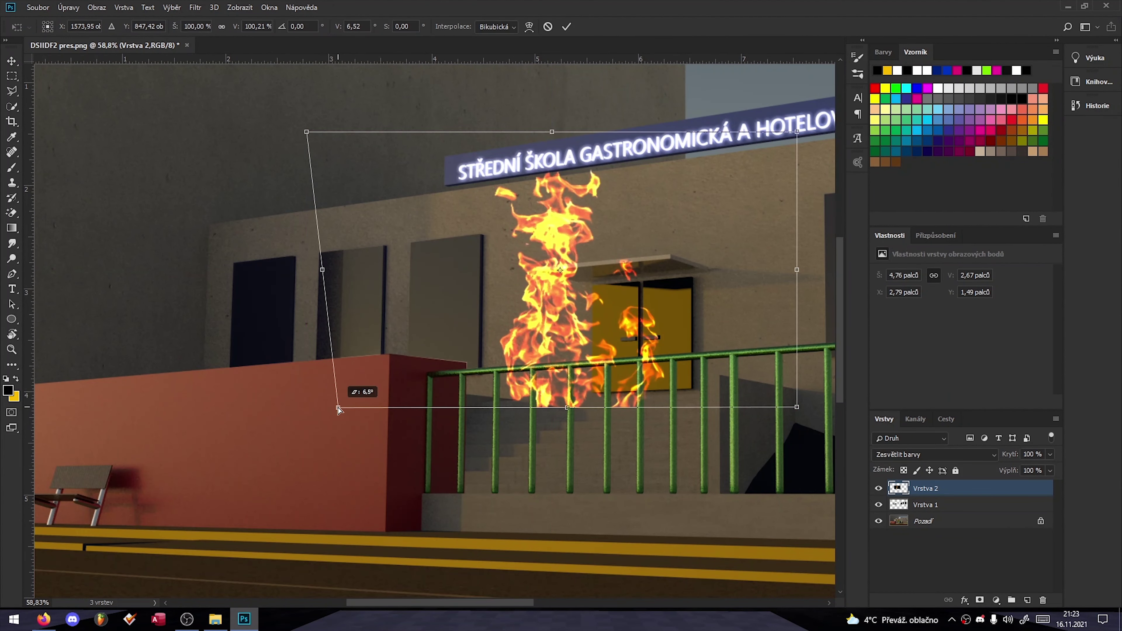
left_click_drag(306, 132, 324, 172, "ctrl")
left_click(511, 230)
- Reposition, enlarge and tilt the Zesvětlit flames to fit the first window
left_click_drag(552, 309, 265, 301)
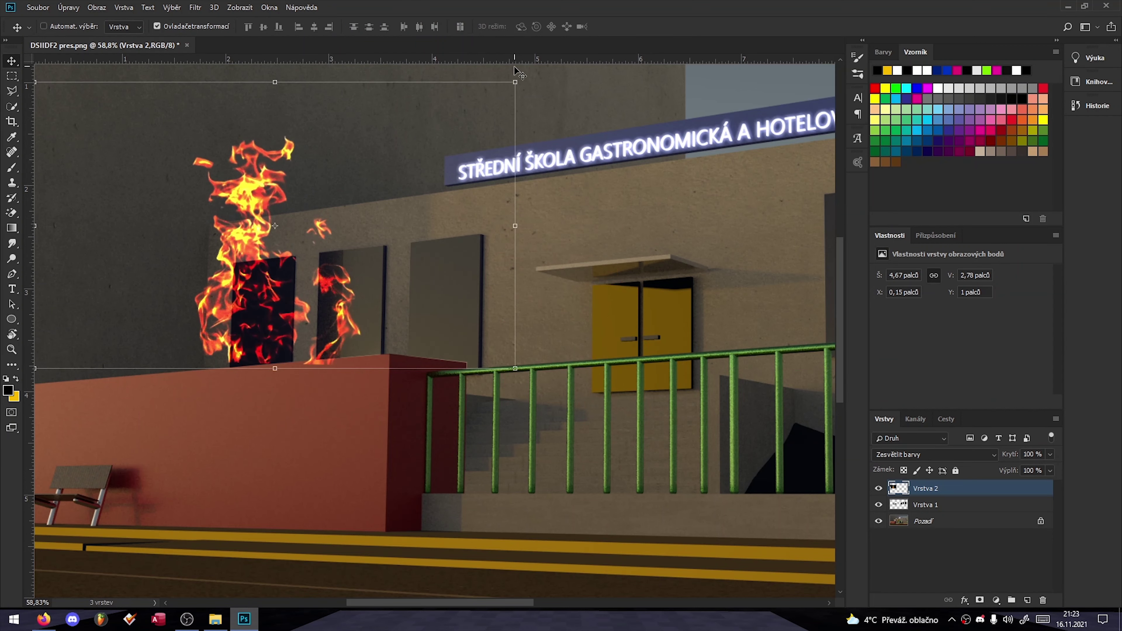
scroll(265, 301, "up", 2, "alt")
left_click_drag(249, 352, 362, 357)
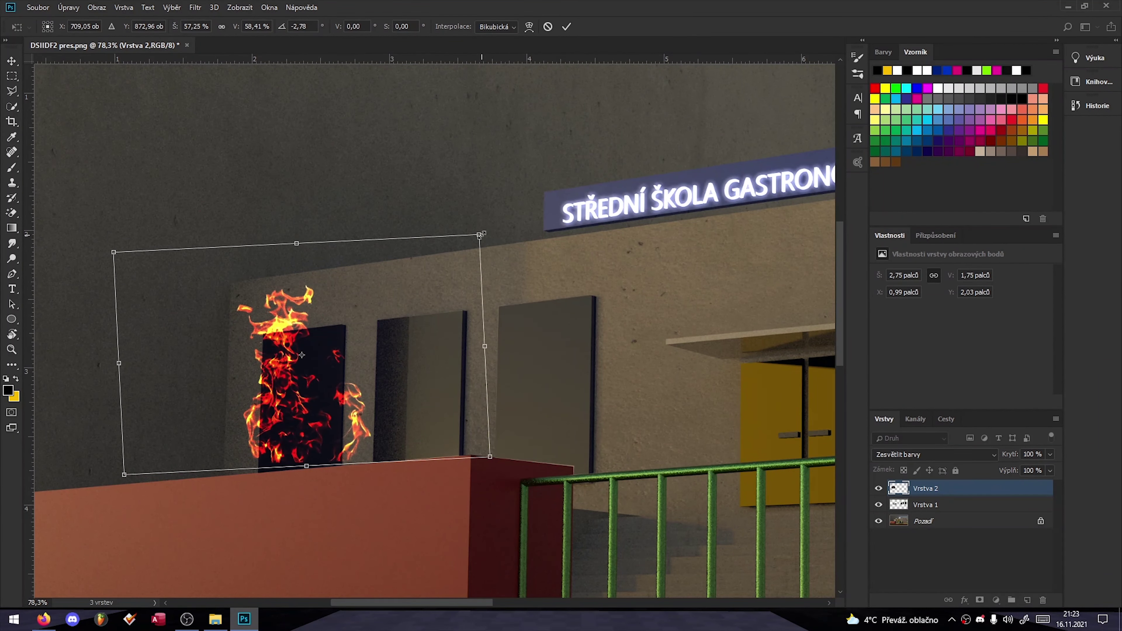
left_click_drag(476, 240, 534, 167)
left_click(934, 454)
left_click(910, 230)
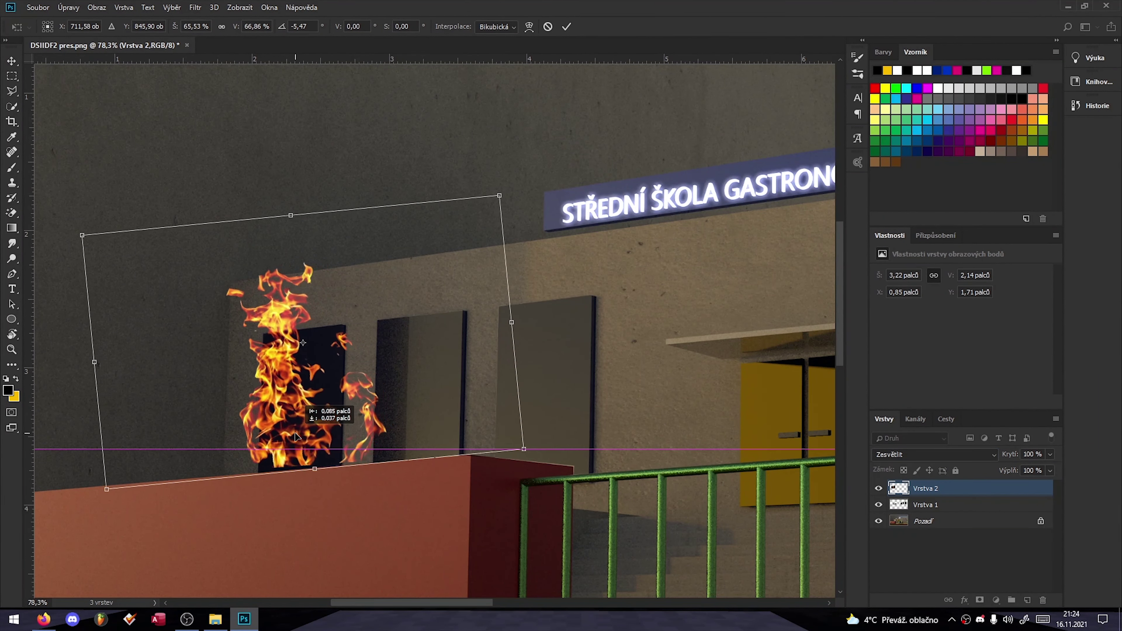
left_click_drag(315, 353, 299, 363)
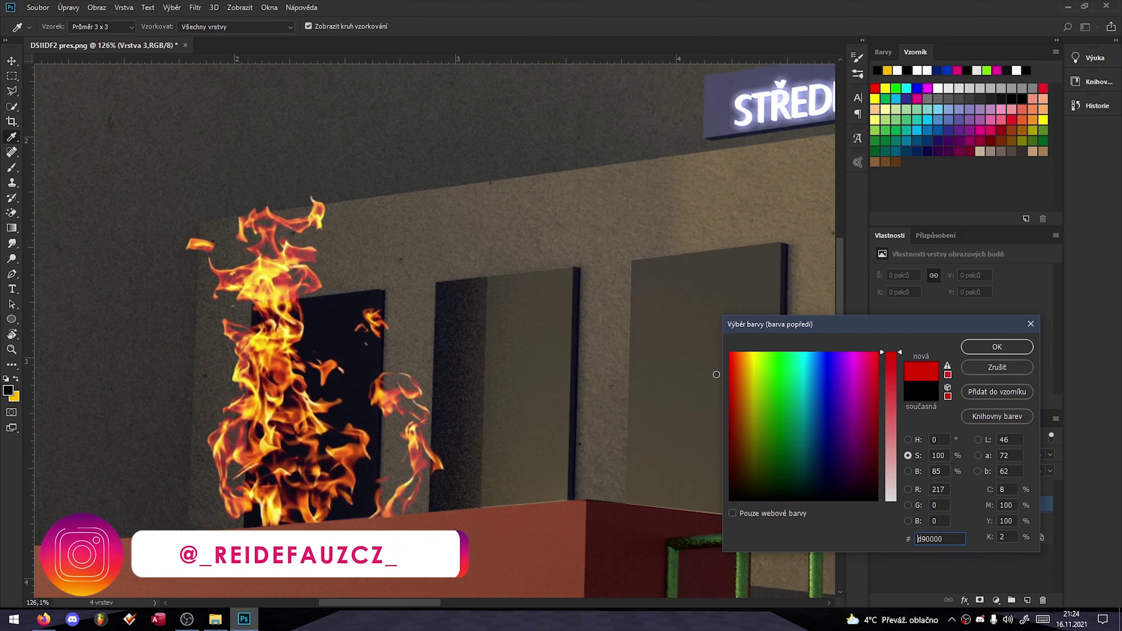
- Paint an orange glow on a new layer with lowered opacity in Měkké světlo mode
left_click(997, 347)
key("b")
left_click(326, 376)
left_click(1050, 455)
left_click_drag(1052, 467, 1019, 468)
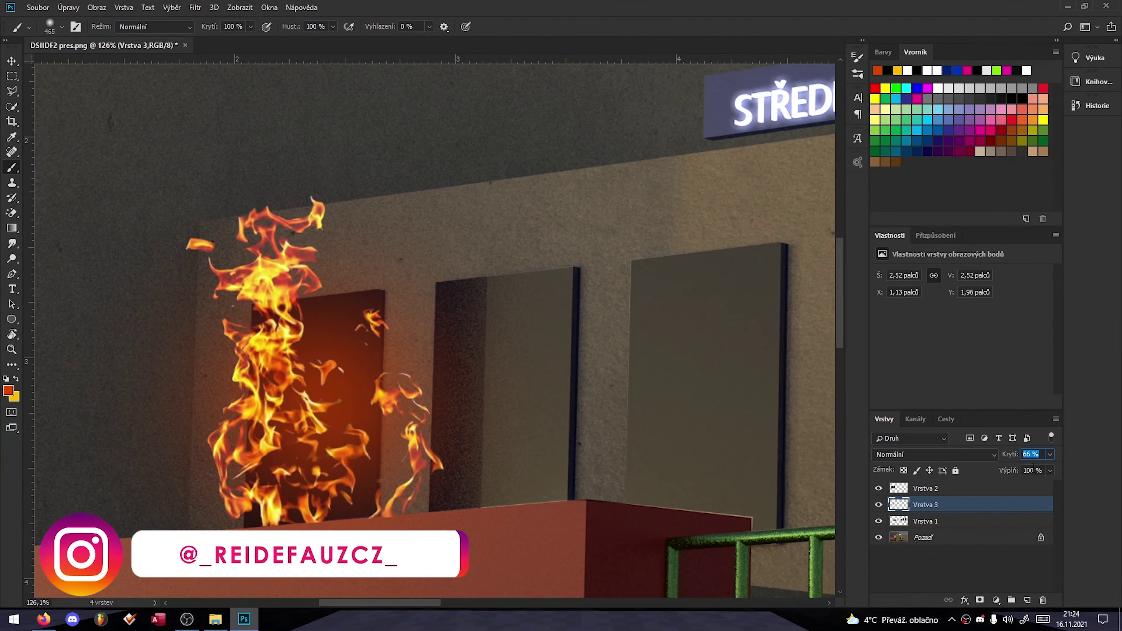
left_click(934, 454)
left_click(910, 293)
- Place the Vrstva 4 flames onto the second window
key("v")
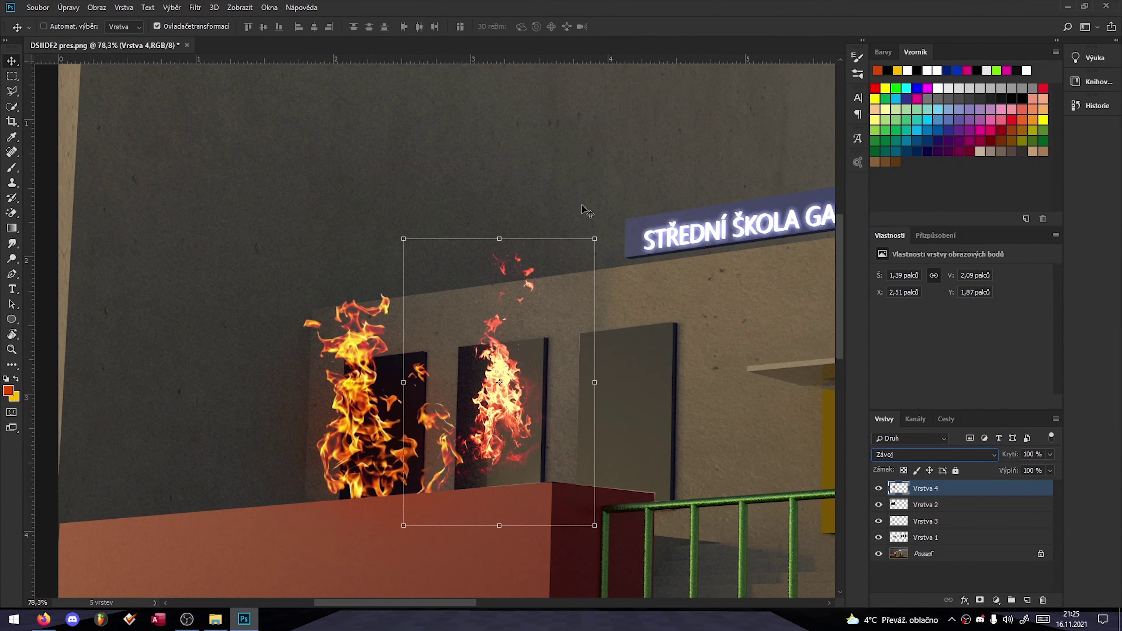
left_click_drag(587, 211, 587, 227)
left_click(972, 583)
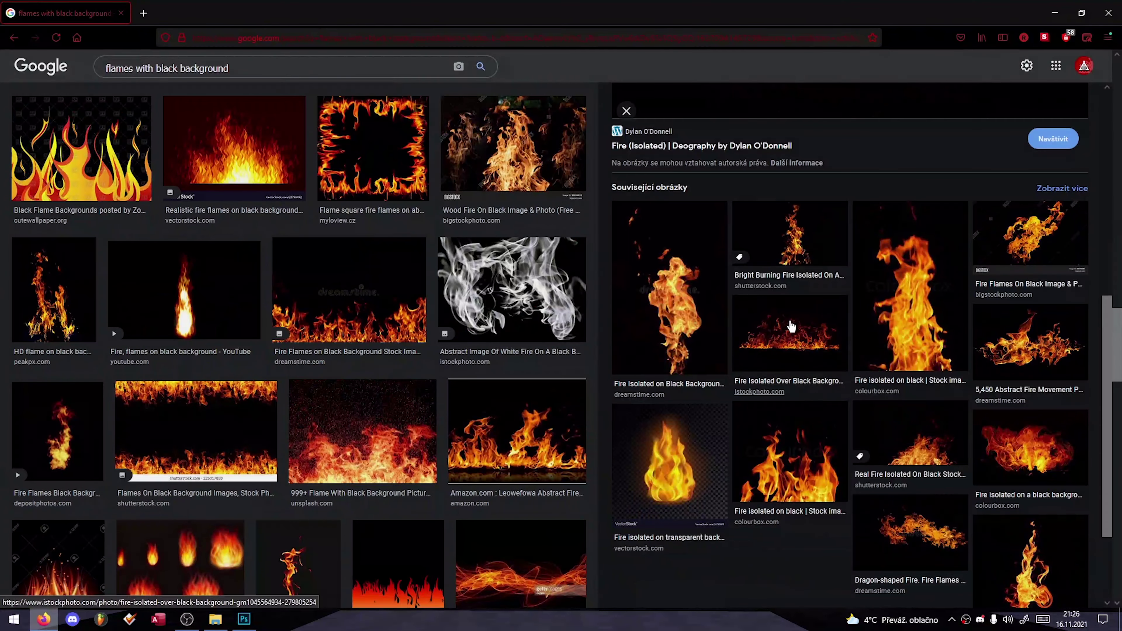
- Copy another flame photo from the browser results and paste it into the scene
left_click(897, 377)
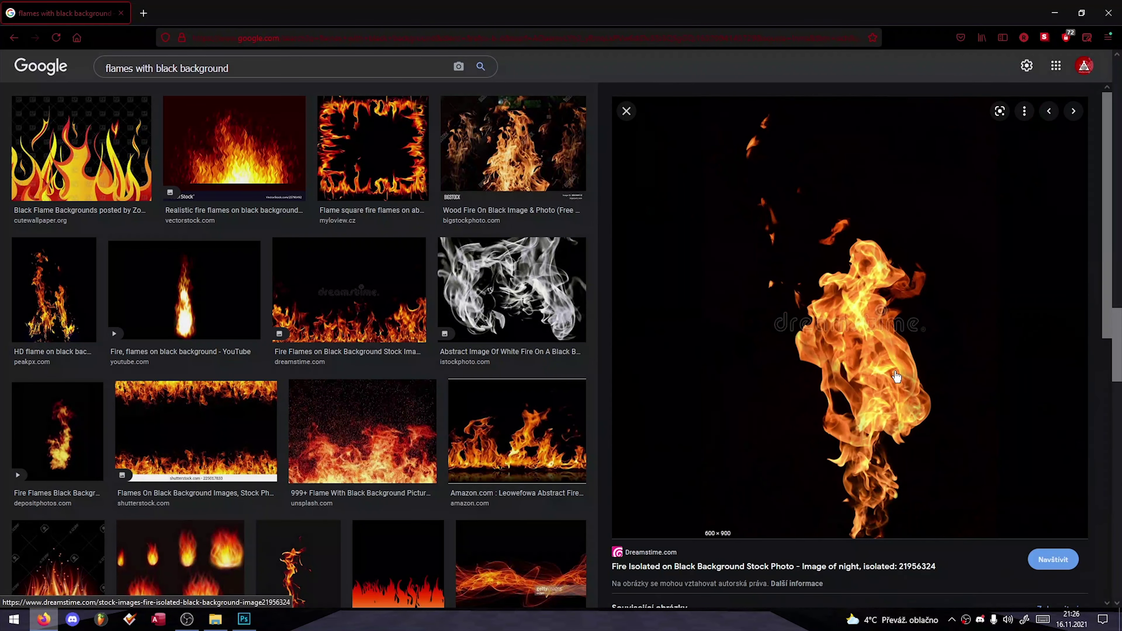
left_click(907, 463)
right_click(906, 463)
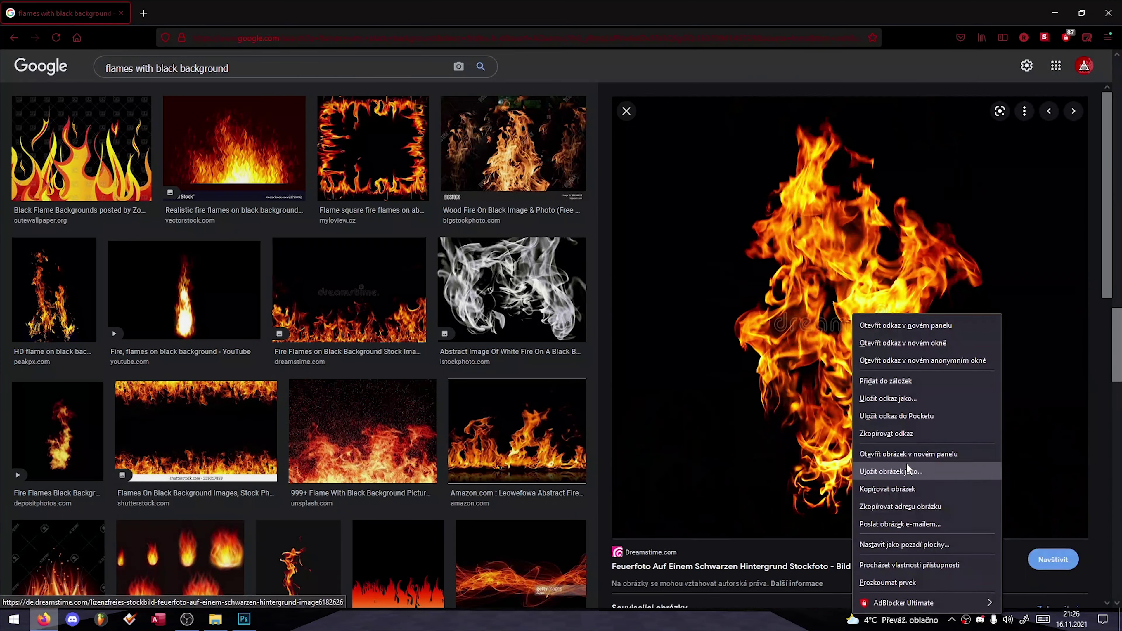
left_click(909, 466)
key("ctrl+v")
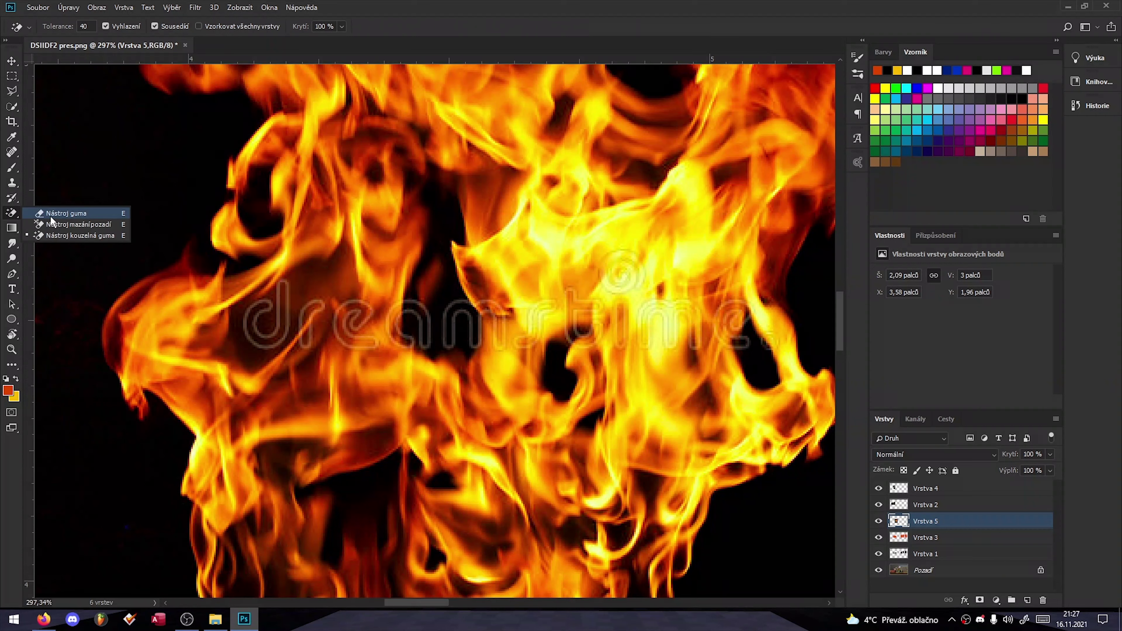
- Check the eraser tool flyout and copy another black-background flame photo from the browser
left_click(3, 157)
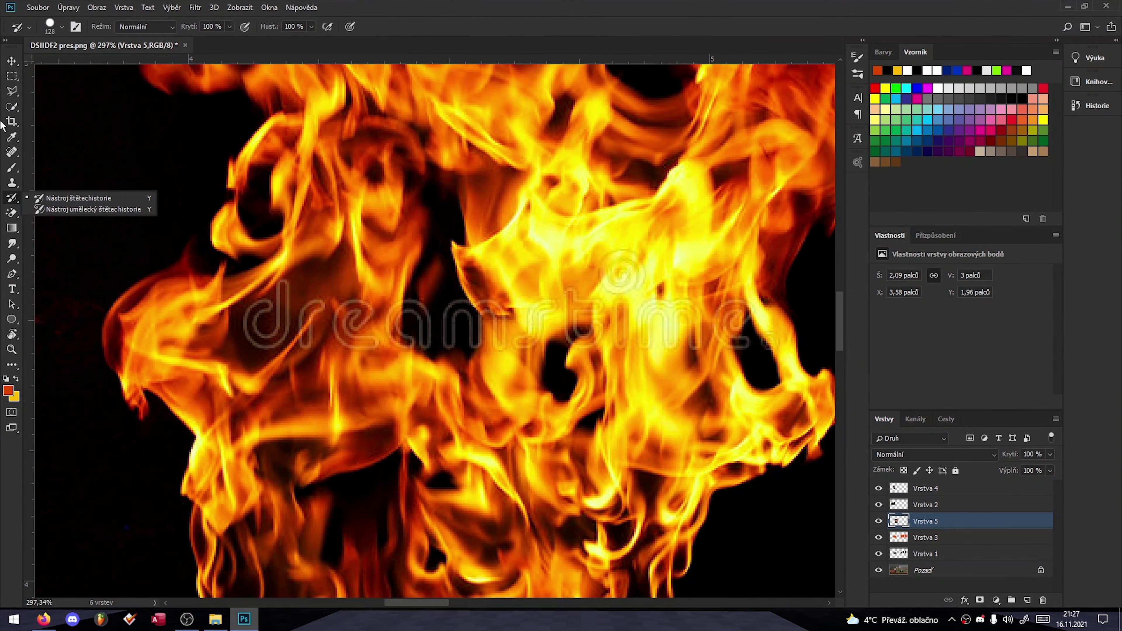
left_click(12, 152)
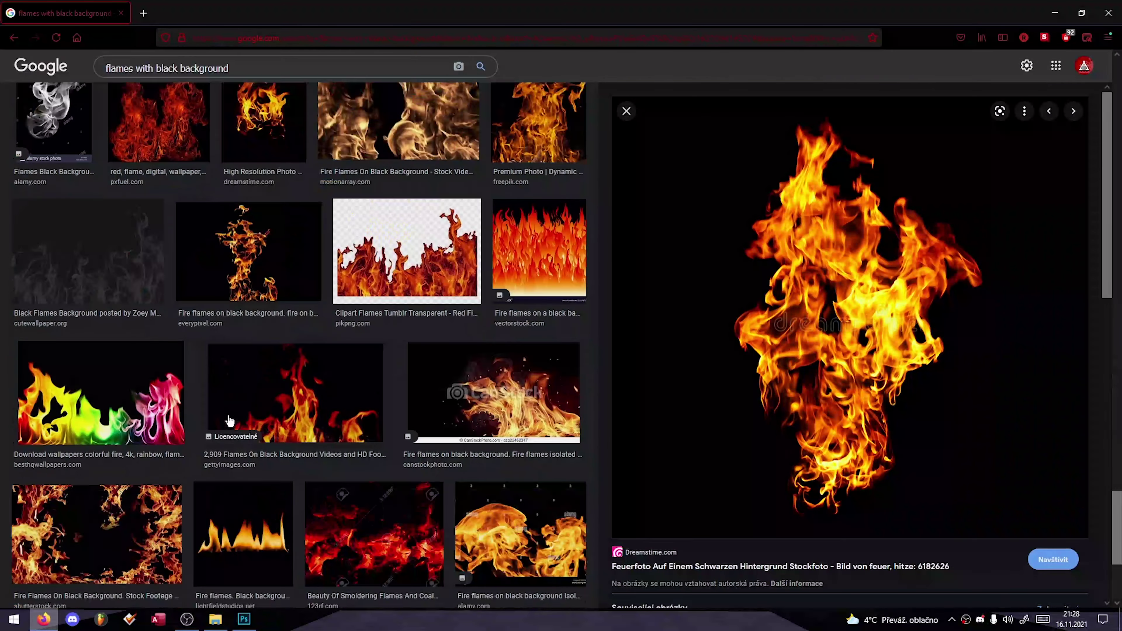
left_click(864, 504)
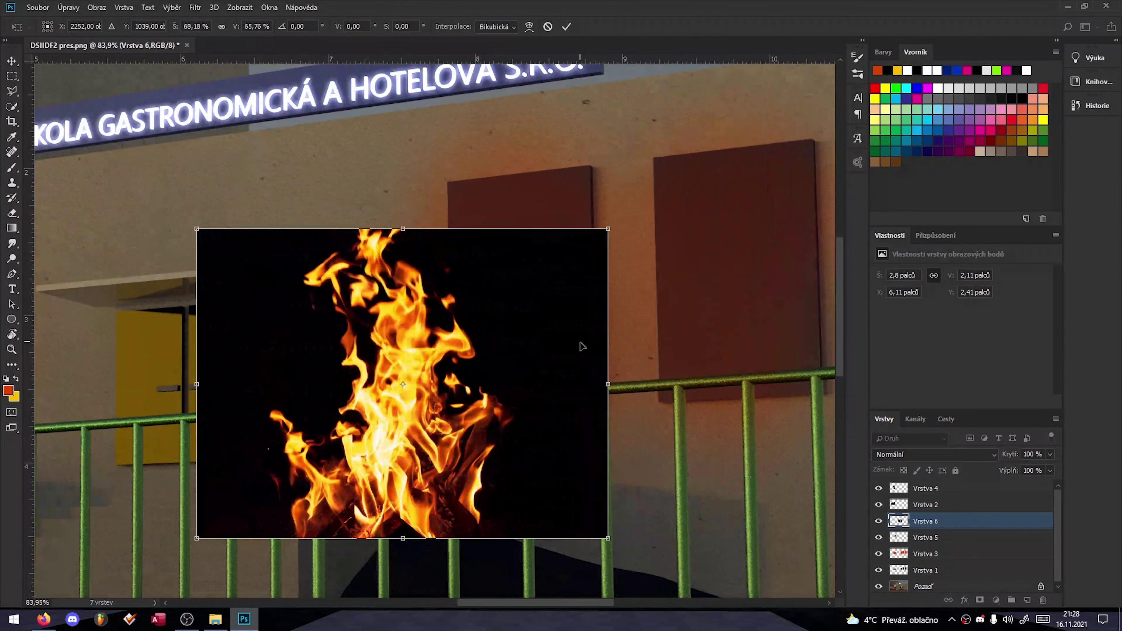
- Move, tilt and enlarge the pasted flames into the middle window using Závoj blending
left_click_drag(553, 236, 556, 265)
left_click_drag(671, 389, 682, 376)
left_click(934, 455)
left_click(897, 249)
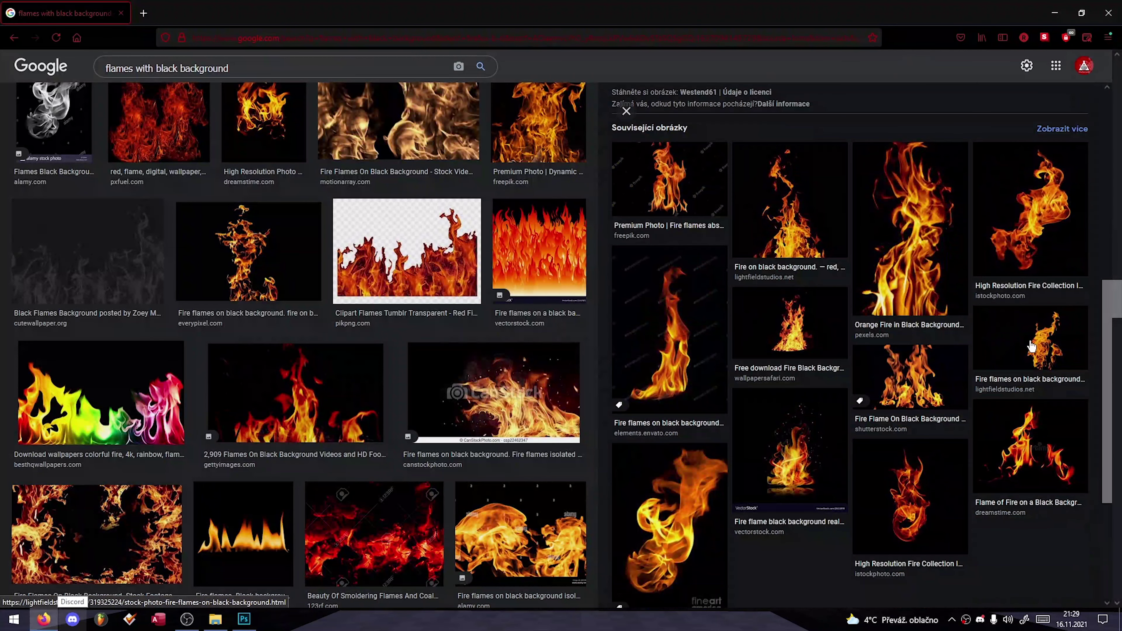
left_click(1029, 462)
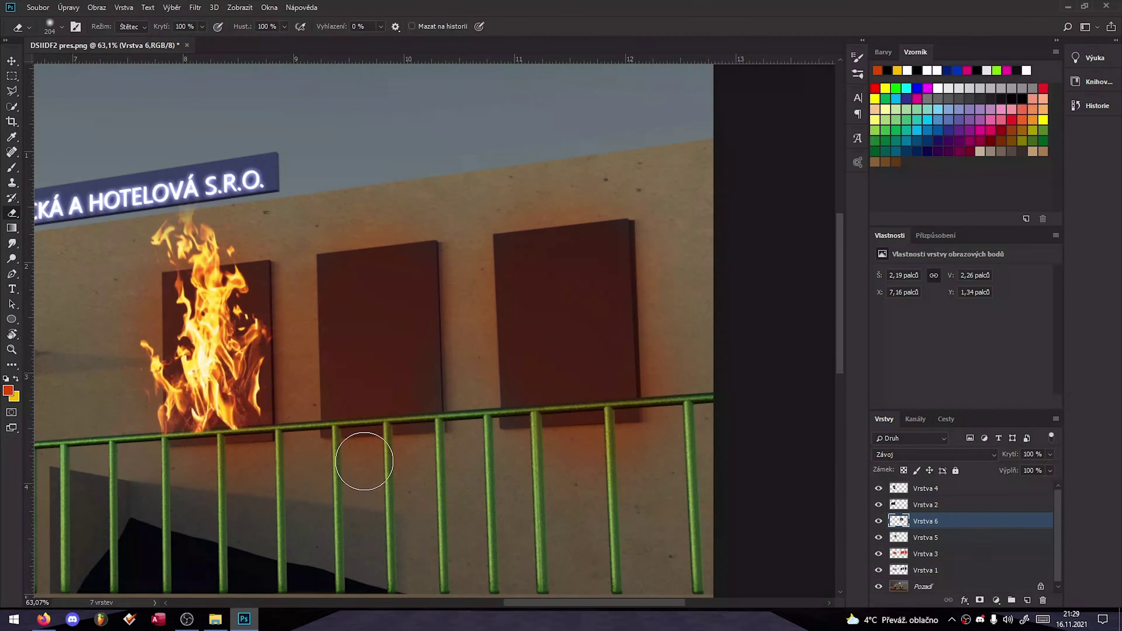
left_click(934, 455)
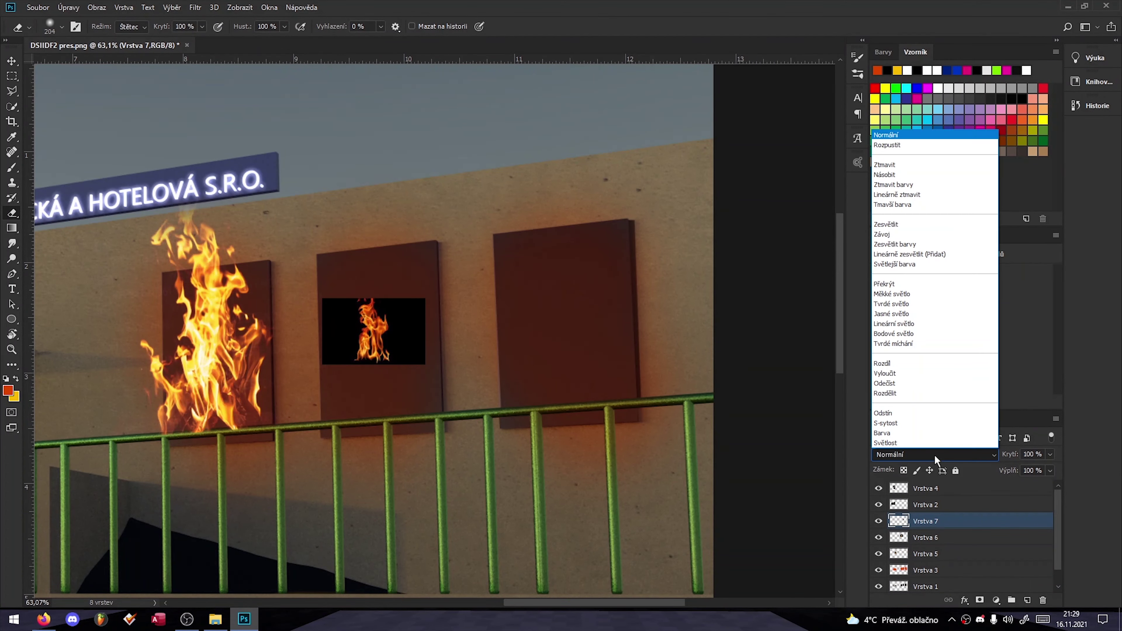
left_click(897, 250)
left_click_drag(428, 364, 525, 478)
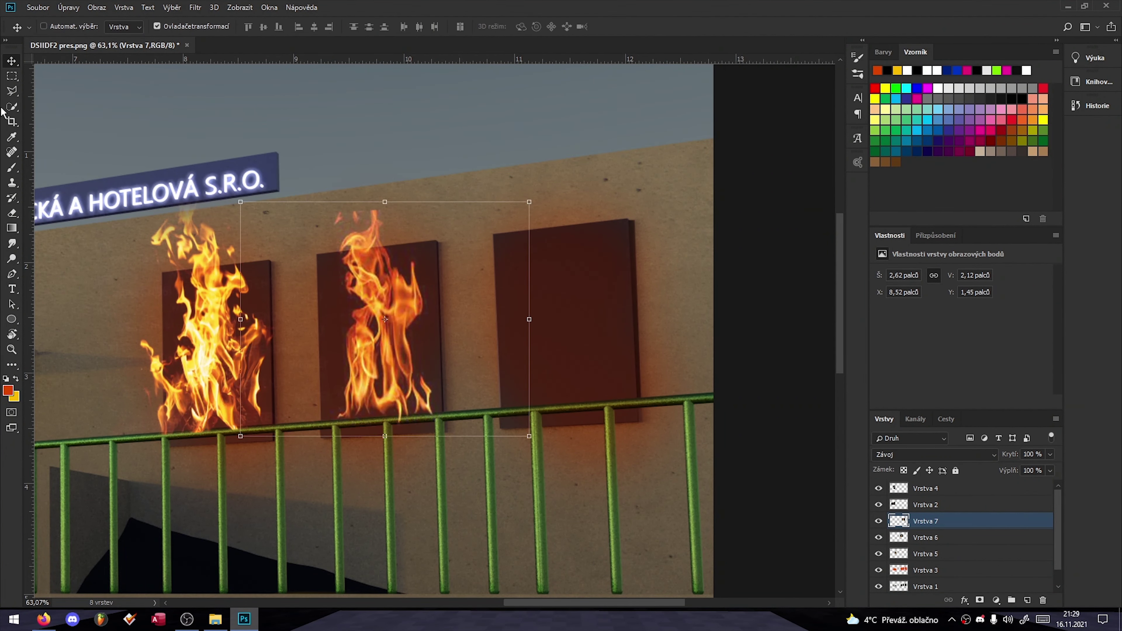
- Copy another flame photo, paste it in, and scale and tilt it for the right window
left_click(53, 619)
left_click(817, 486)
scroll(839, 327, "down", 5)
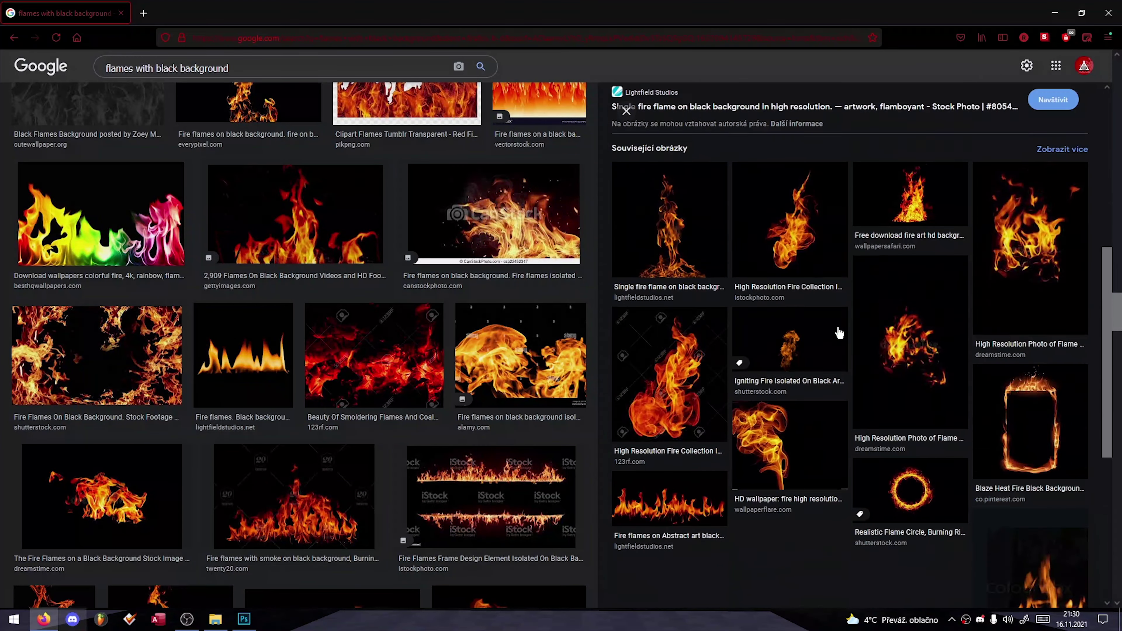
left_click(880, 485)
right_click(791, 284)
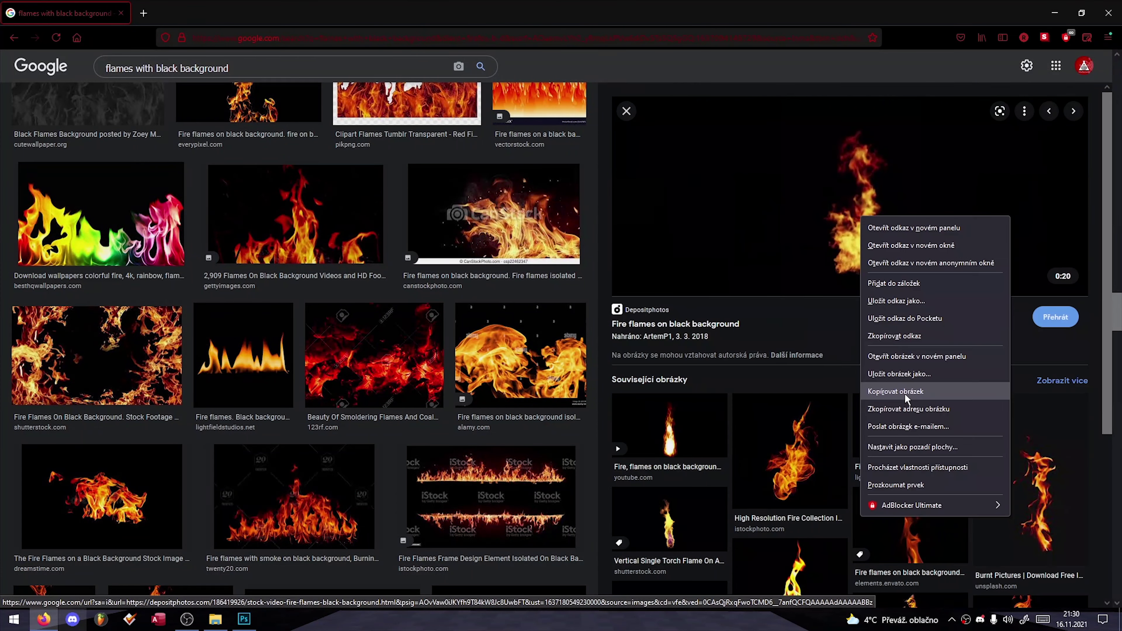
left_click(889, 391)
key("alt+Tab")
key("ctrl+v")
left_click_drag(471, 386, 649, 497)
- Set the last flames to Závoj blending and fit them over the right-hand window
left_click(934, 454)
left_click(897, 239)
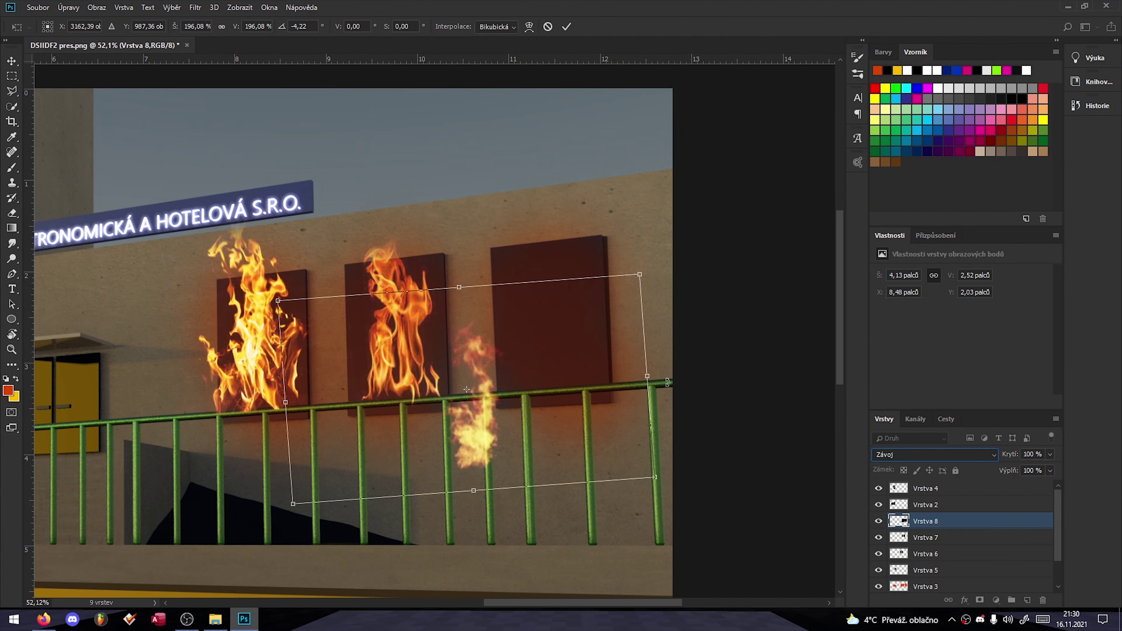
scroll(574, 398, "down", 3, "alt")
left_click_drag(397, 309, 604, 380)
key("ctrl+plus")
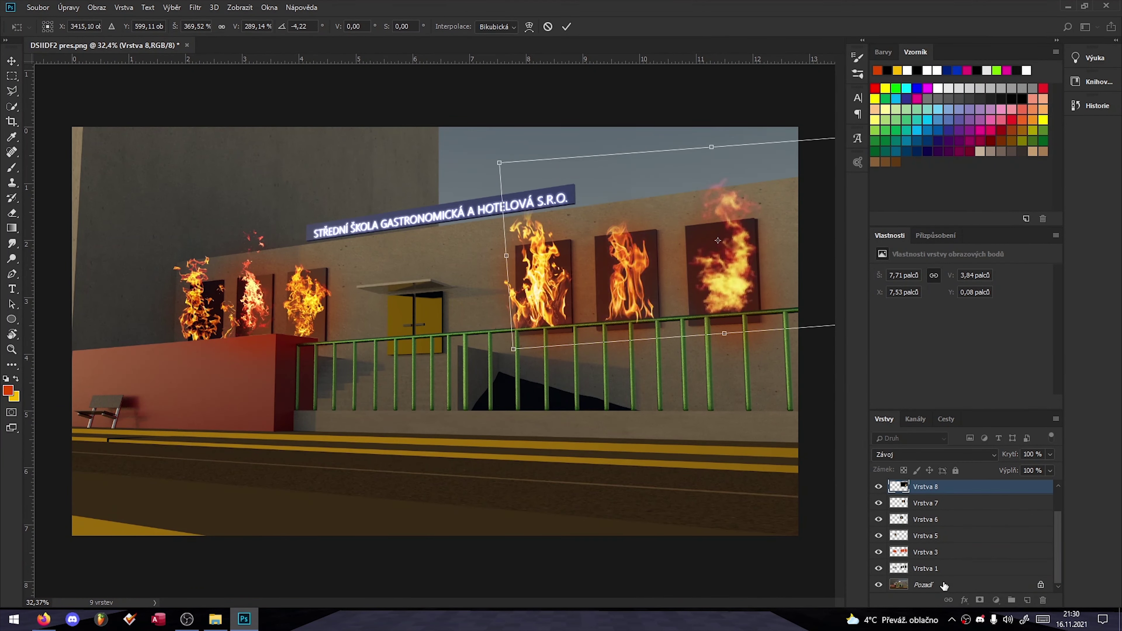
left_click(944, 586)
- Add a Hue/Saturation adjustment (+27) and a darkening Curves adjustment at the top of the stack
left_click(942, 282)
left_click_drag(977, 577, 977, 520)
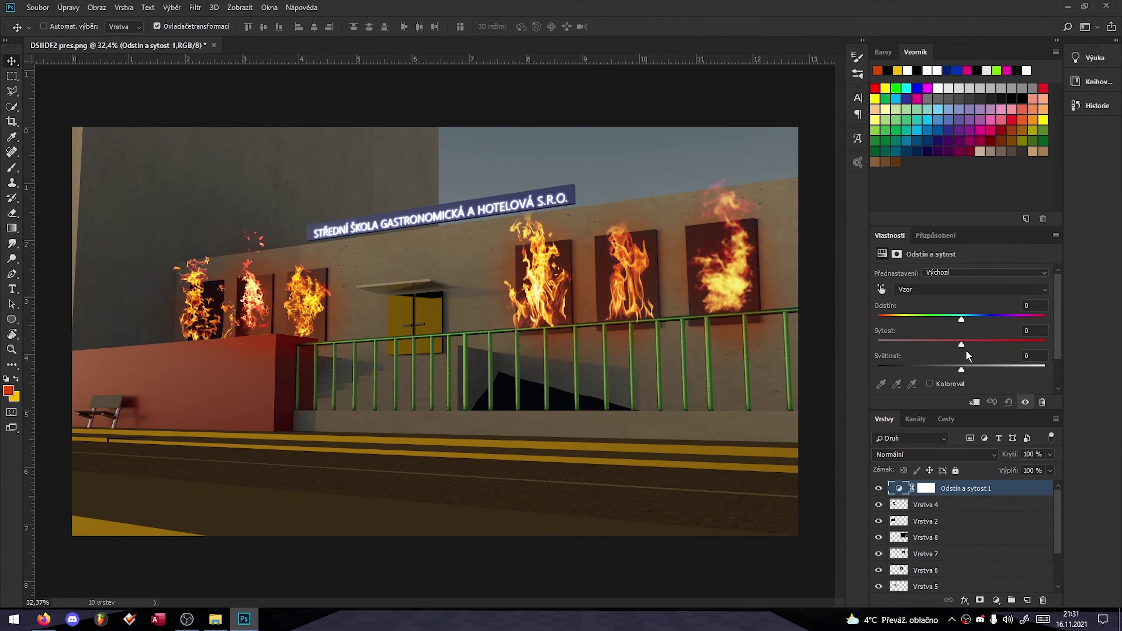
mouse_move(963, 375)
left_mouse_down()
mouse_move(939, 376)
mouse_move(964, 371)
left_mouse_up()
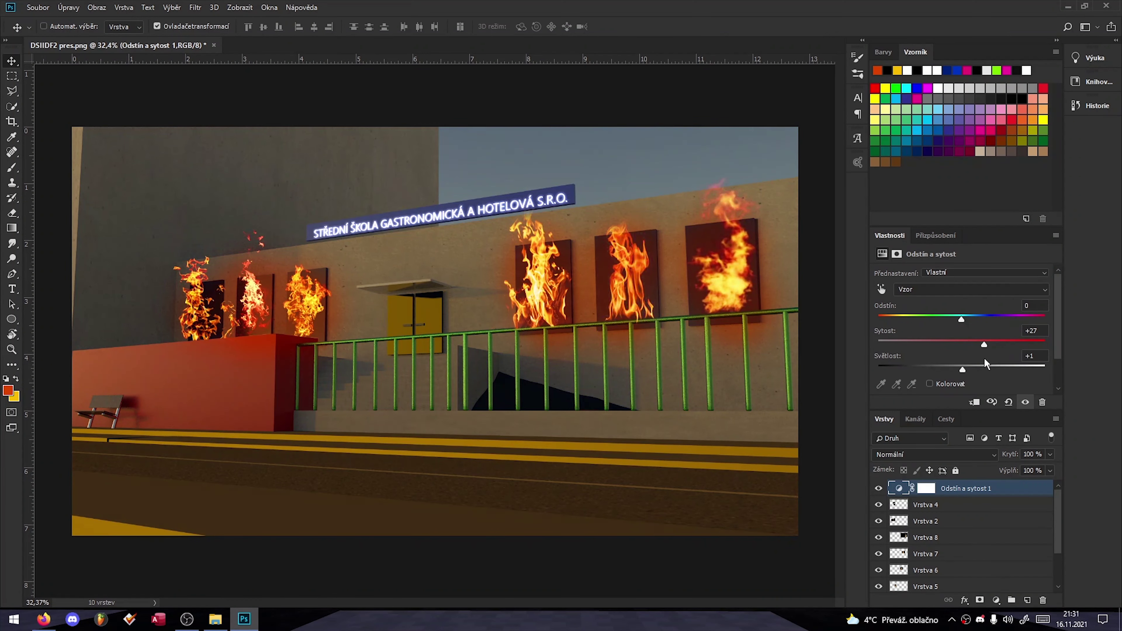
left_click(963, 265)
left_click_drag(936, 358, 935, 369)
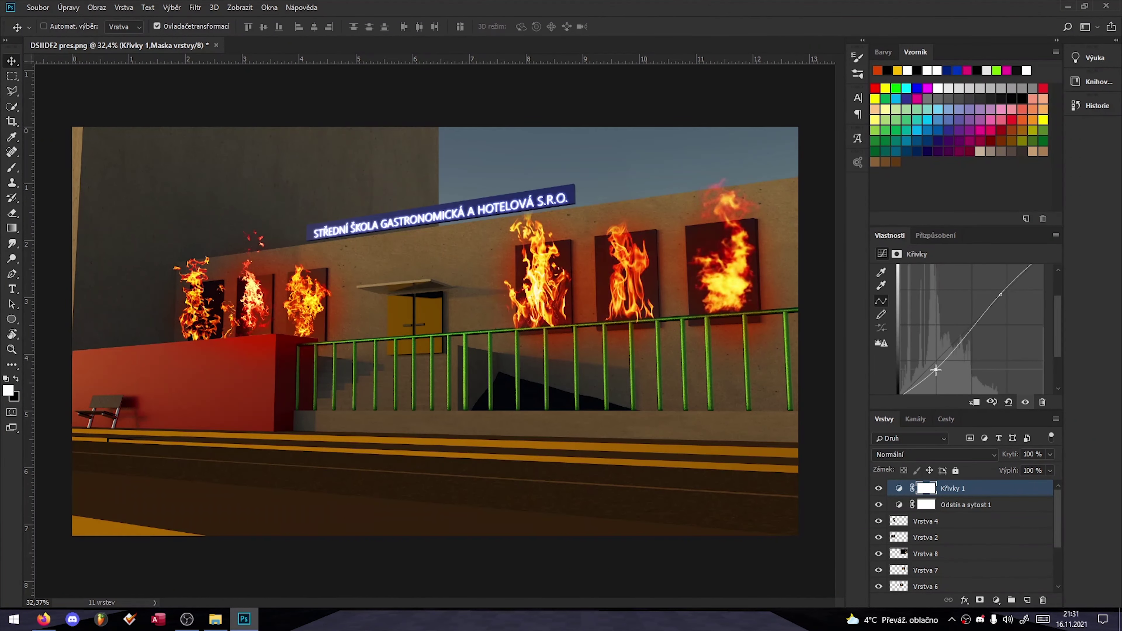
- Search the browser for 'fog black background' and preview a wide fog image
key("alt+Tab")
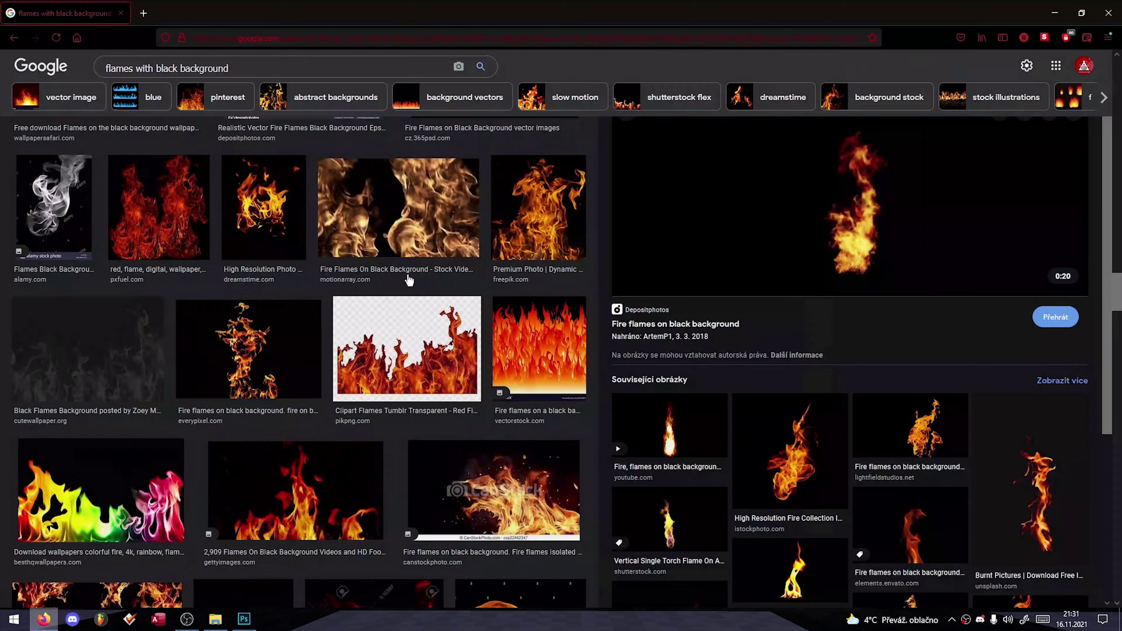
triple_click(177, 76)
type("fog black background")
key("Return")
scroll(414, 363, "down", 5)
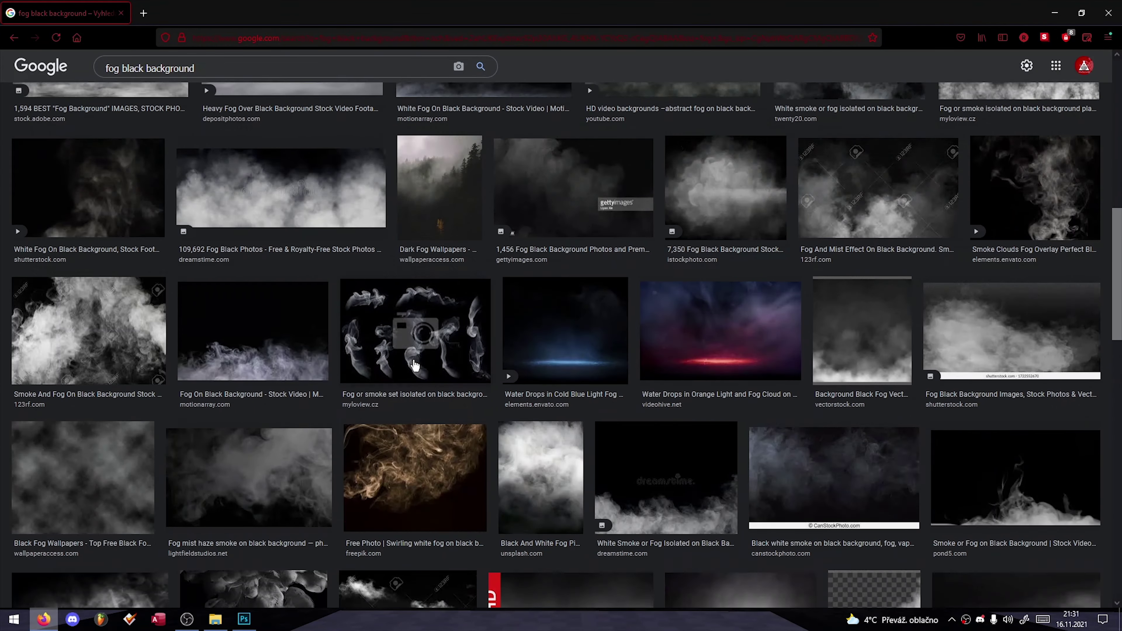
scroll(415, 367, "up", 5)
left_click(658, 226)
- Paste the fog image as a layer and stretch it across the scene
key("alt+Tab")
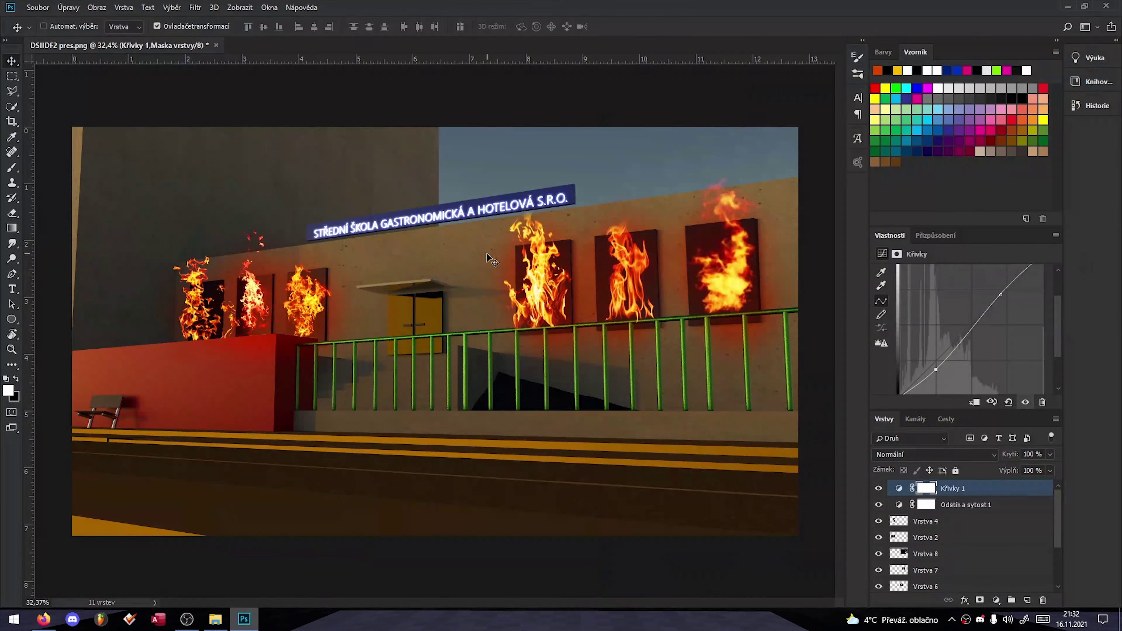
key("ctrl+v")
key("ctrl+t")
mouse_move(552, 389)
left_mouse_down()
mouse_move(517, 296)
mouse_move(729, 261)
mouse_move(676, 331)
left_mouse_up()
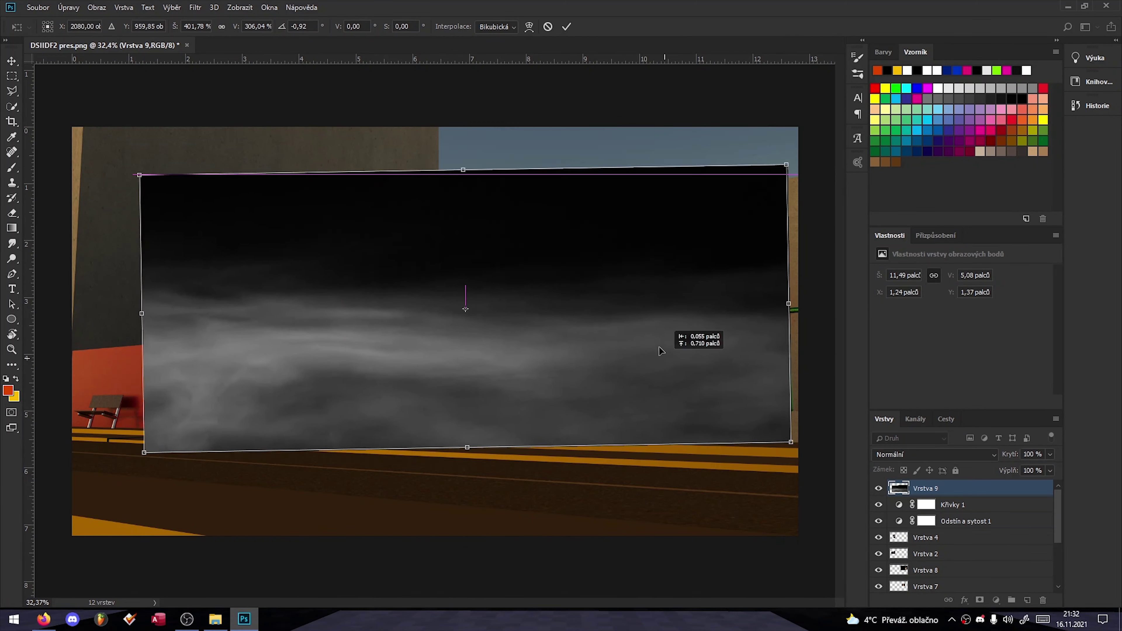
left_click_drag(789, 458, 803, 464)
key("Return")
left_click(934, 454)
- Blend the fog with Závoj and erase it from the red wall and lower strip
left_click(910, 231)
key("e")
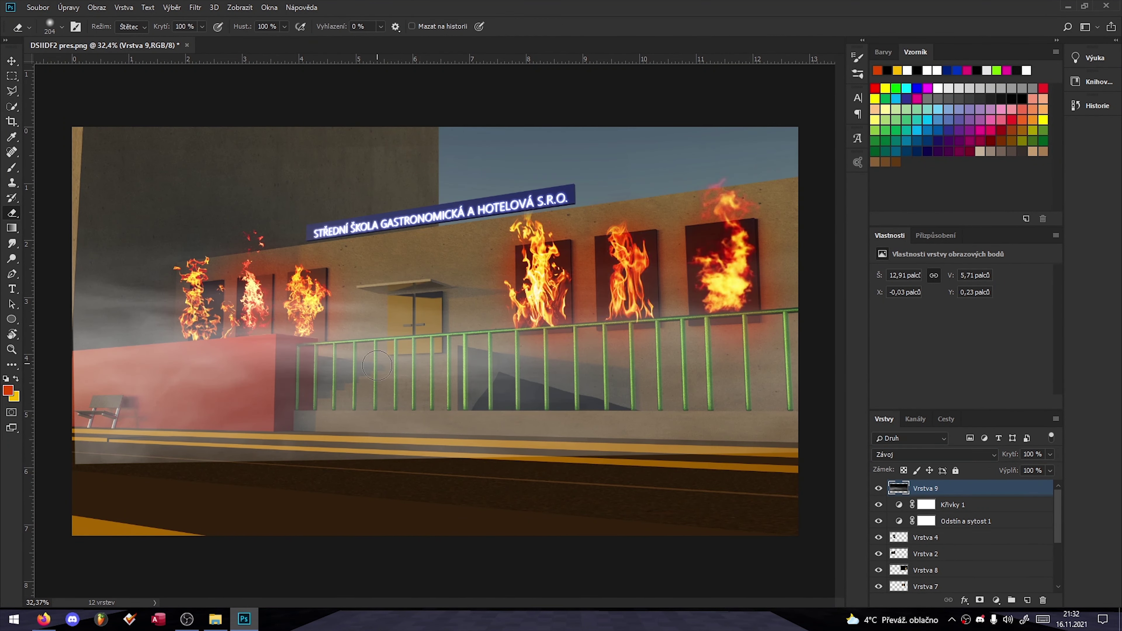
mouse_move(469, 471)
left_mouse_down()
mouse_move(150, 458)
mouse_move(265, 376)
left_mouse_up()
left_click_drag(88, 354, 619, 434)
- Paste a second fog image and move it up and to the left
key("alt+Tab")
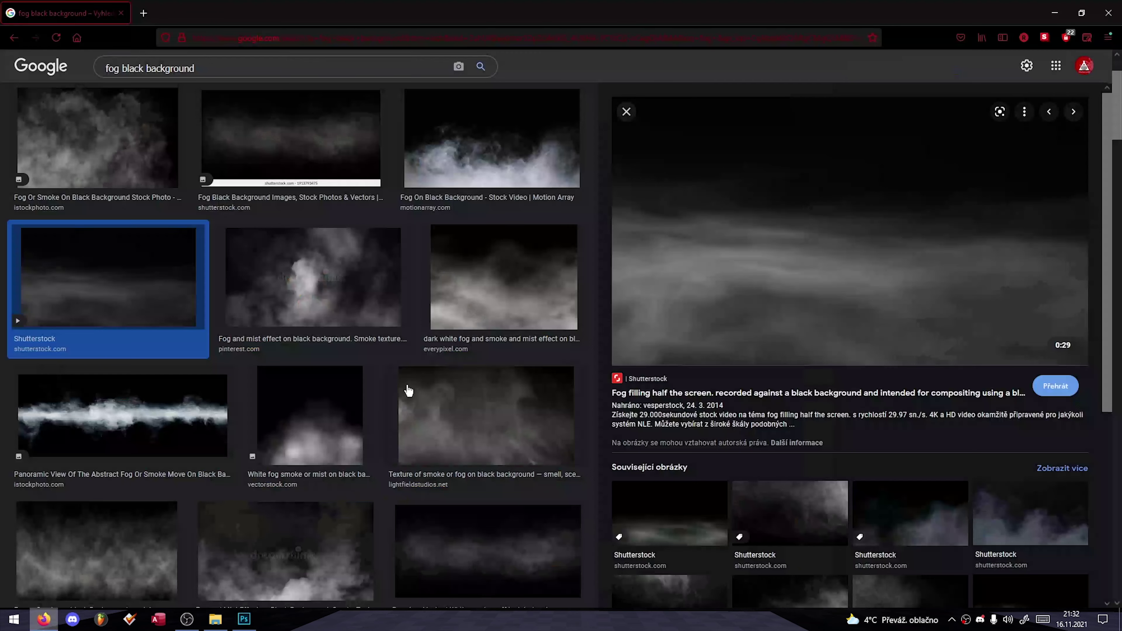
left_click(401, 389)
key("alt+Tab")
key("ctrl+v")
key("v")
mouse_move(492, 363)
left_mouse_down()
mouse_move(411, 260)
mouse_move(802, 362)
left_mouse_up()
- Blend the second fog with Závoj and erase it from the upper-left and around the red block
left_click(934, 454)
left_click(910, 231)
key("e")
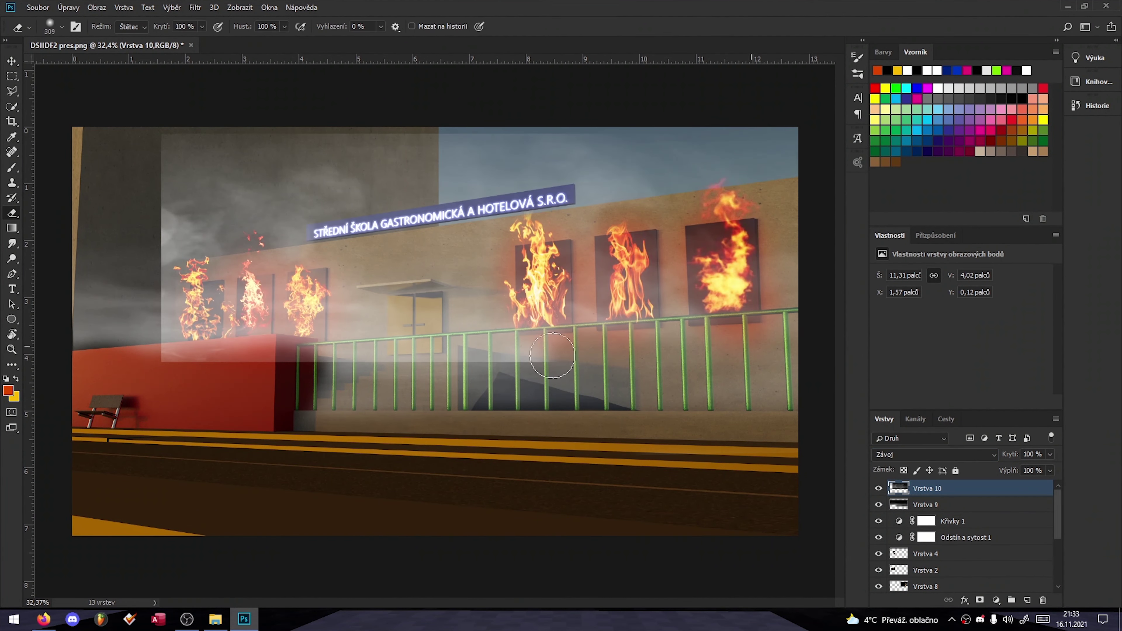
mouse_move(199, 265)
left_mouse_down()
mouse_move(263, 150)
mouse_move(213, 170)
left_mouse_up()
key("v")
key("e")
mouse_move(212, 336)
left_mouse_down()
mouse_move(155, 371)
mouse_move(221, 442)
left_mouse_up()
key("v")
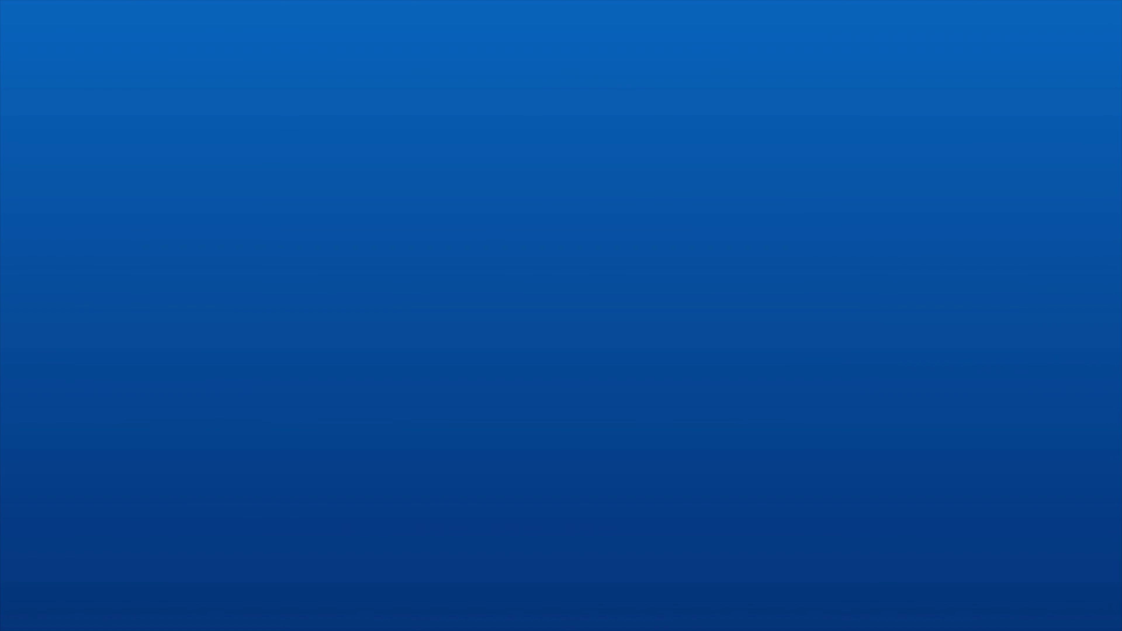